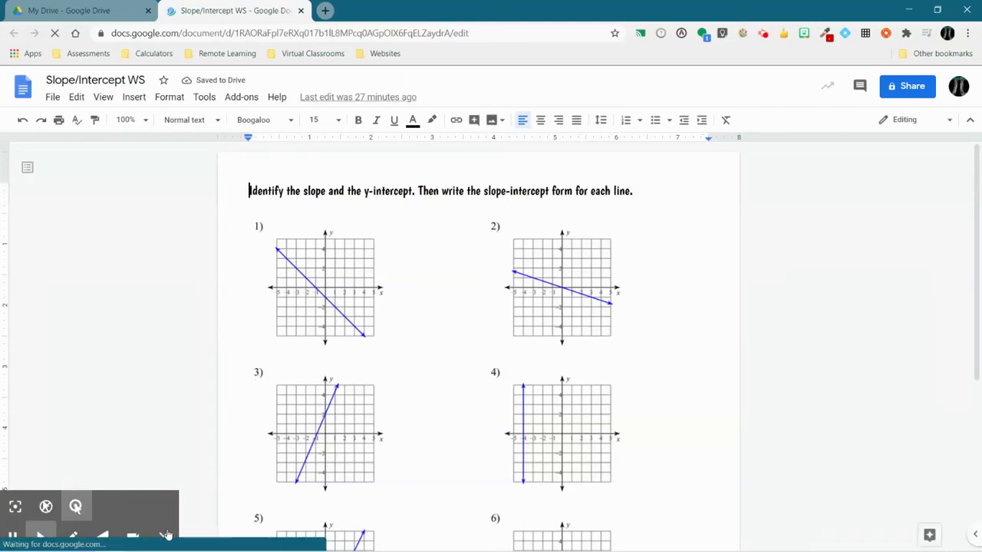
Step: Create a new blank Google Slides presentation from the My Drive file list
left_click(164, 536)
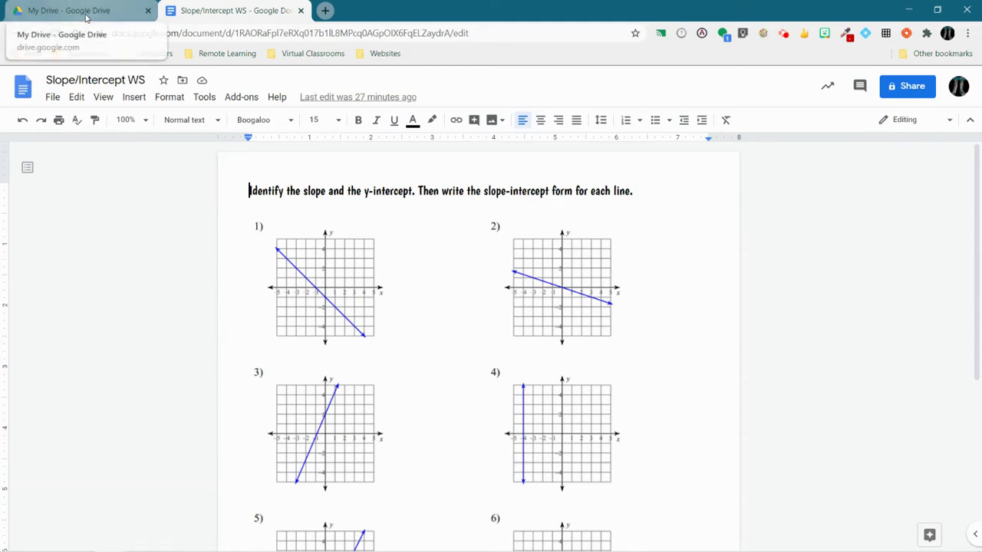
scroll(310, 229, "down", 3)
scroll(309, 225, "up", 3)
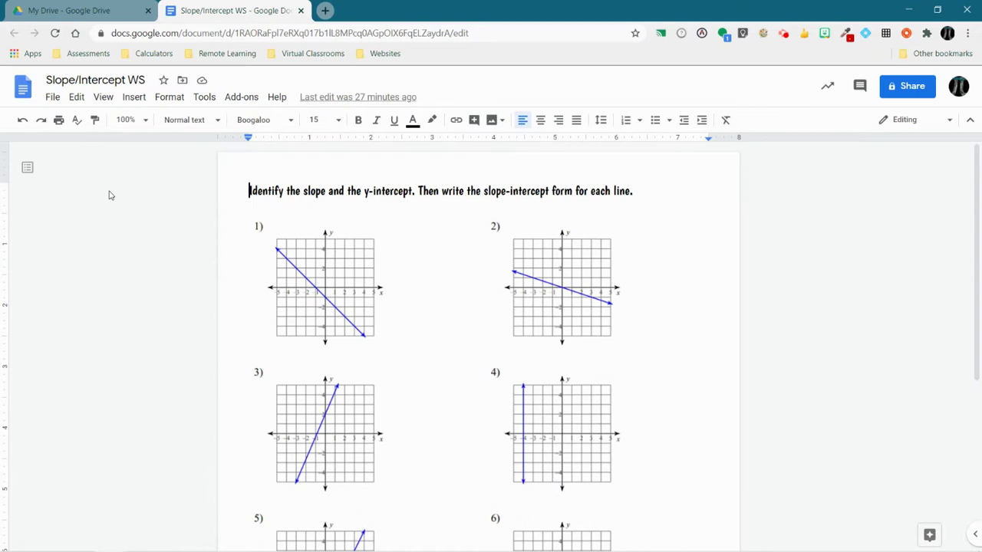
left_click(69, 11)
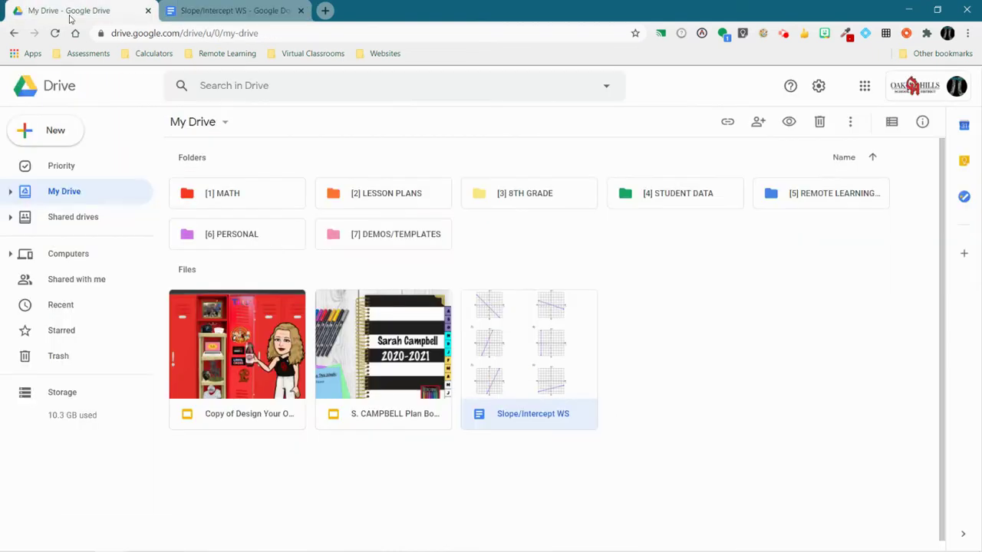
left_click(65, 136)
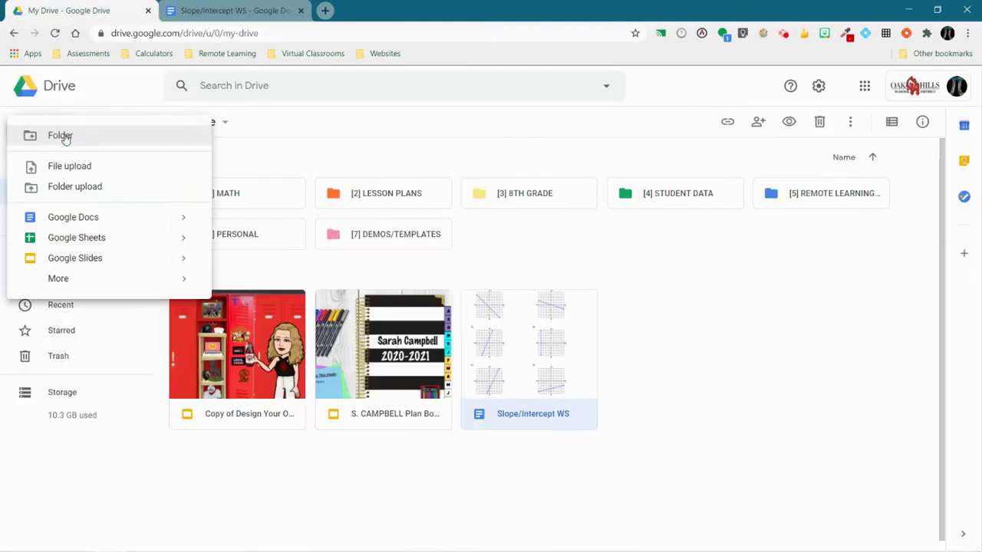
left_click(85, 259)
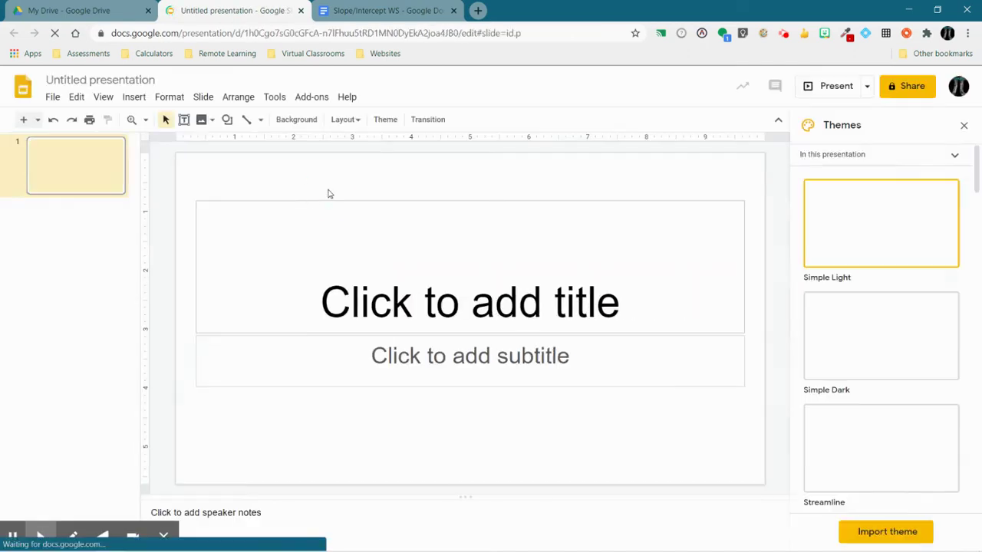
Step: Delete the title and subtitle placeholders from the first slide
left_click_drag(328, 191, 426, 431)
key("Delete")
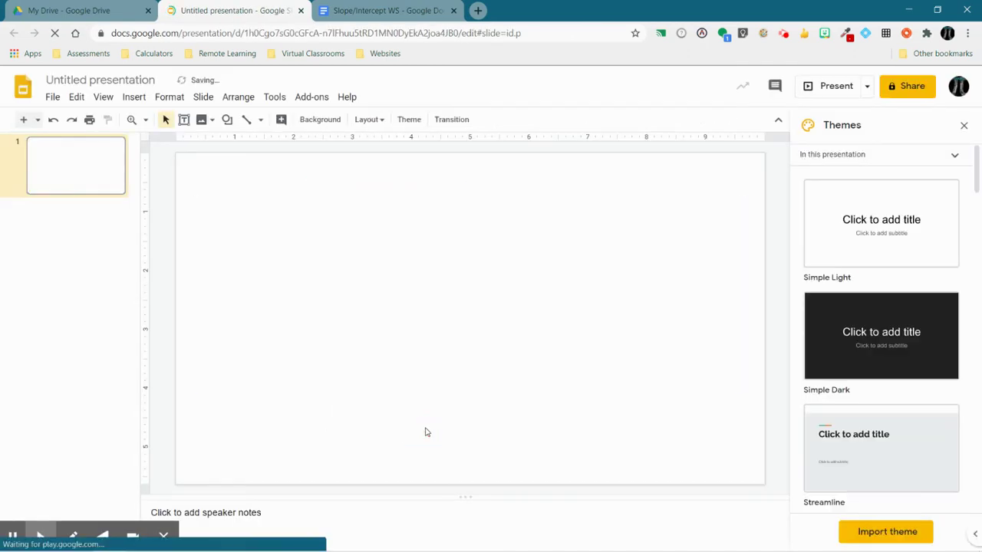
left_click(52, 97)
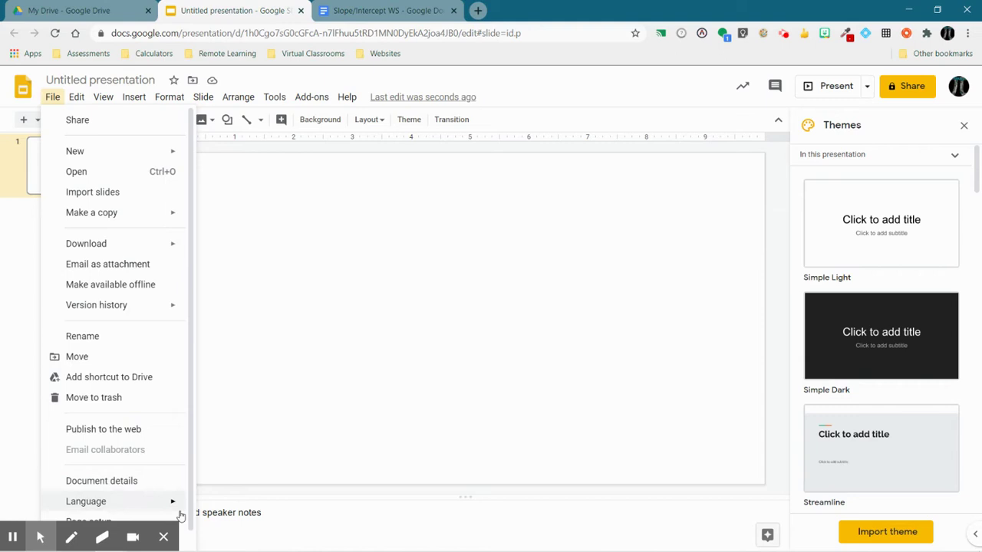
left_click(163, 537)
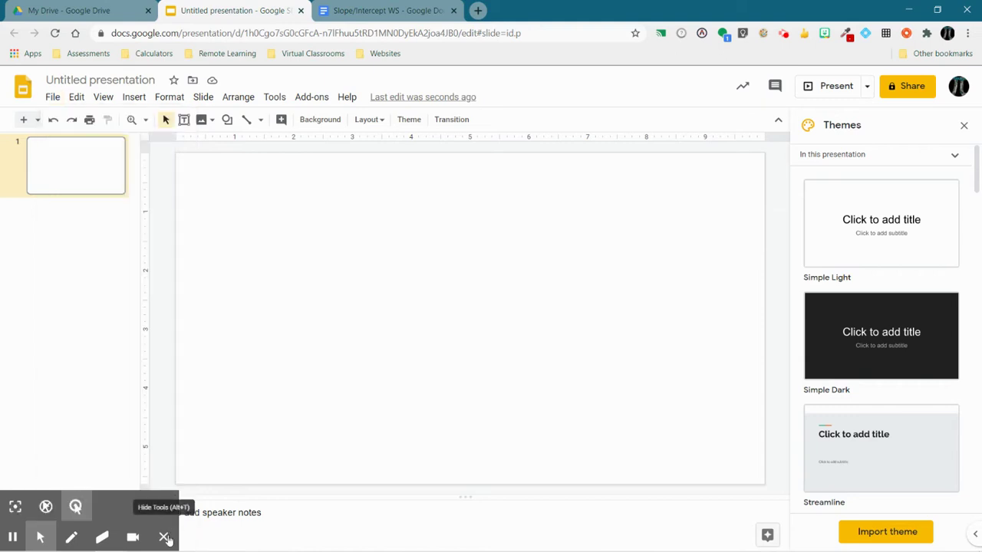
Step: Set a custom page size of 8.5 x 11 inches for a portrait letter page
left_click(51, 98)
left_click(89, 522)
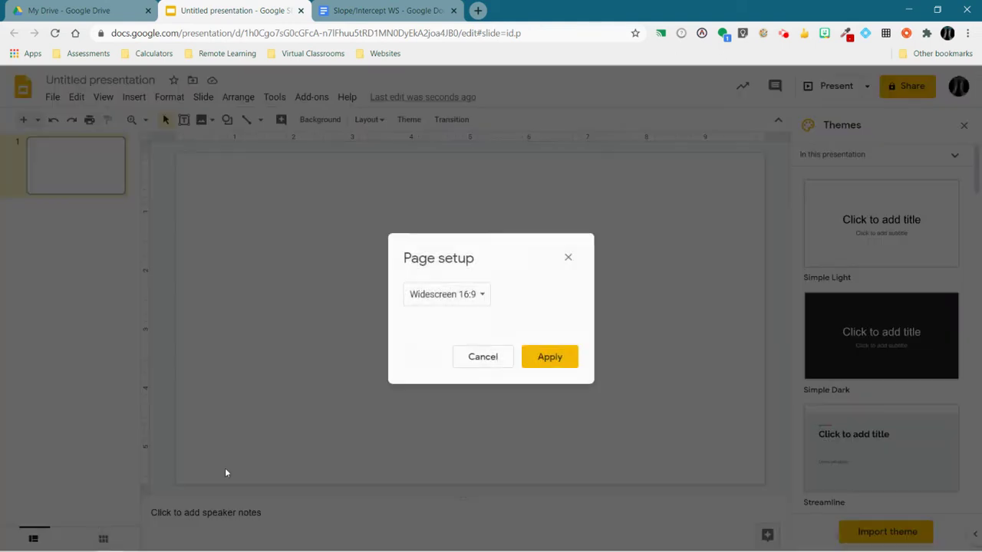
left_click(437, 302)
left_click(434, 331)
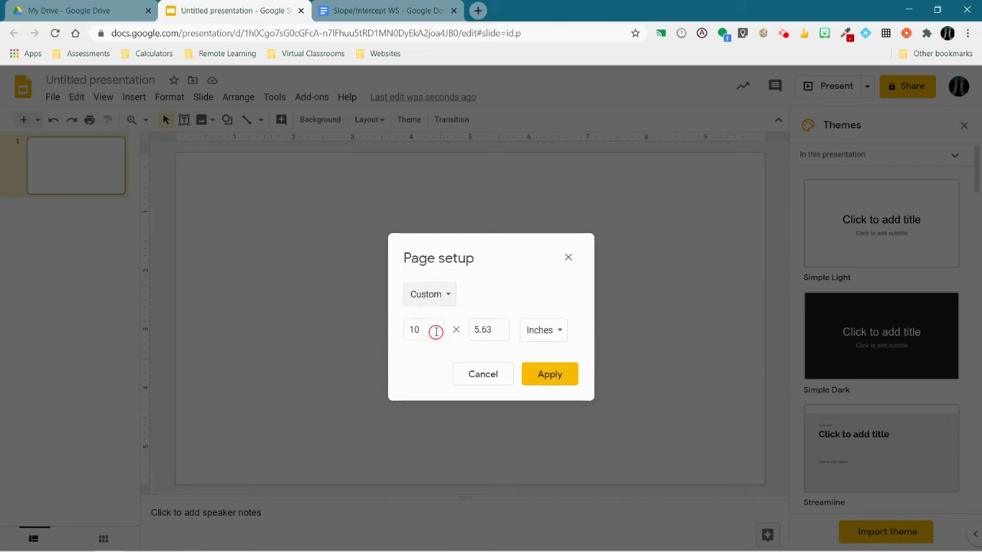
double_click(432, 328)
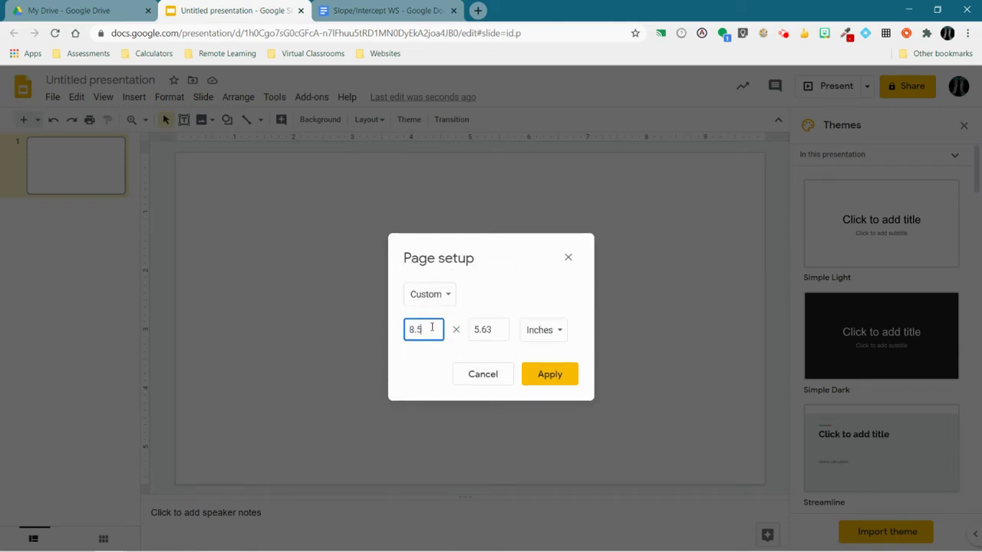
left_click(477, 330)
double_click(479, 329)
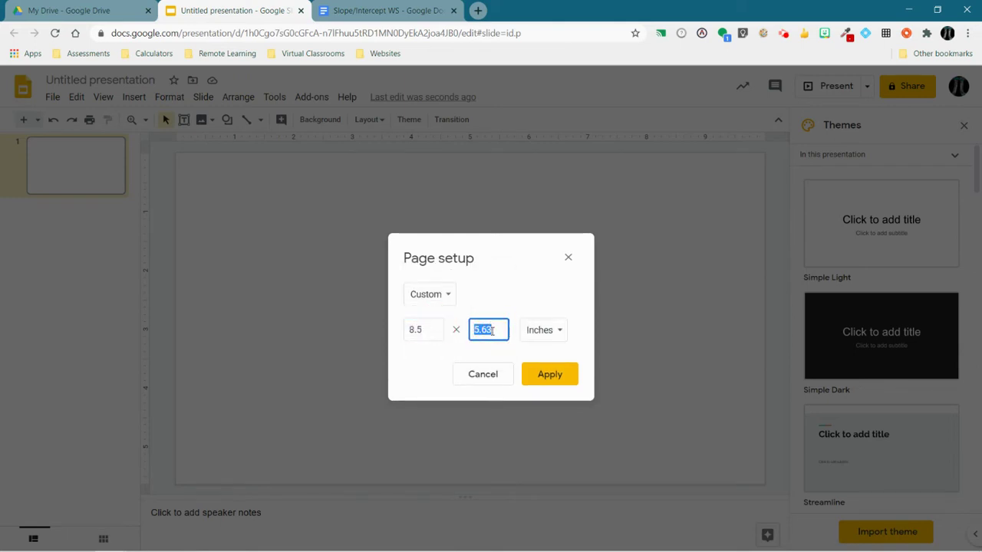
type("11")
left_click(543, 373)
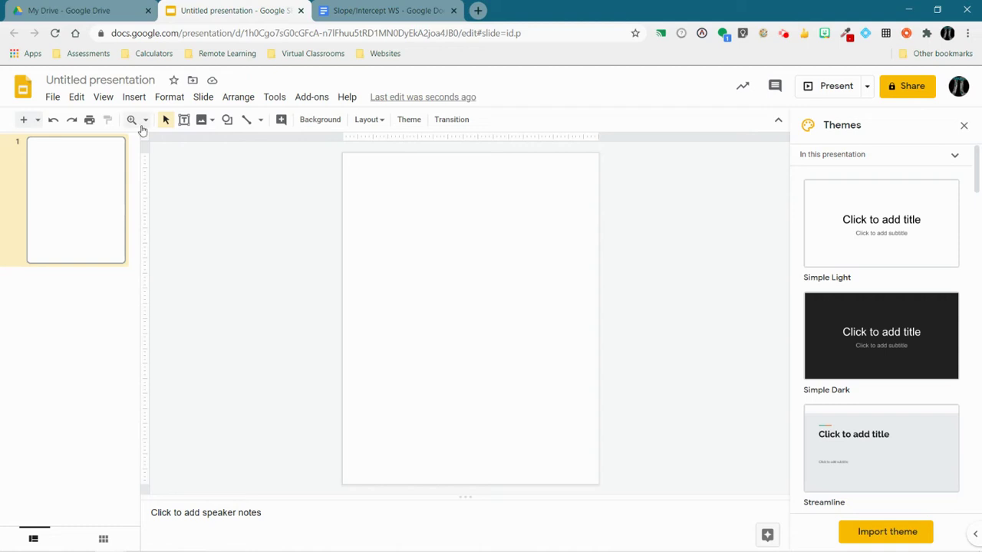
Step: Review the Slope/Intercept WS worksheet; a first snip attempt is cancelled
left_click(412, 11)
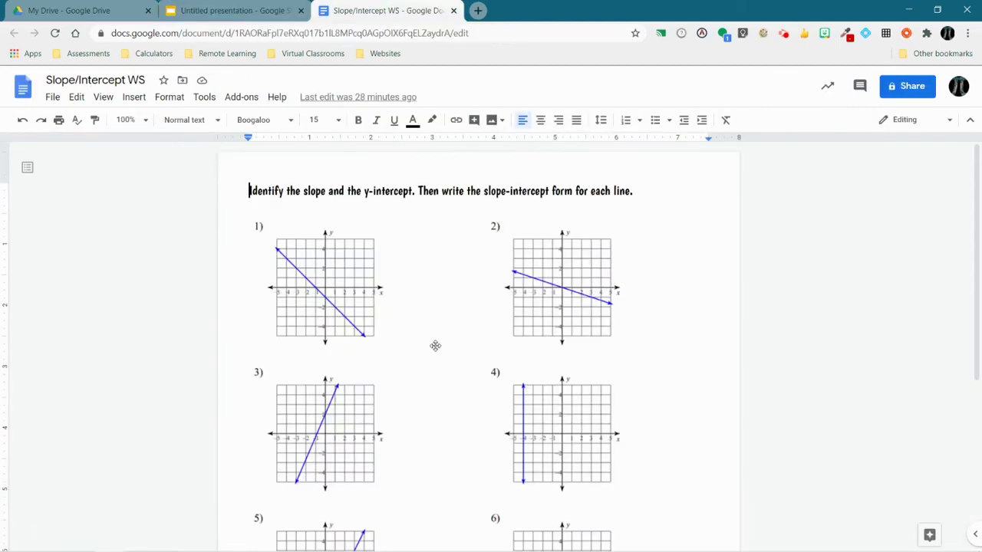
scroll(464, 352, "down", 3)
scroll(464, 352, "up", 3)
scroll(464, 351, "down", 3)
scroll(464, 351, "up", 3)
left_click(206, 11)
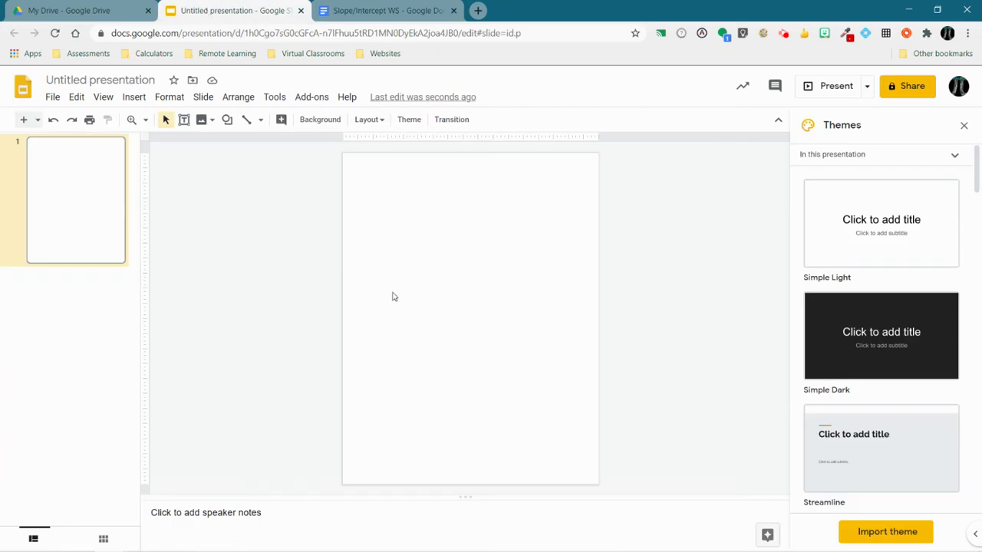
left_click(390, 10)
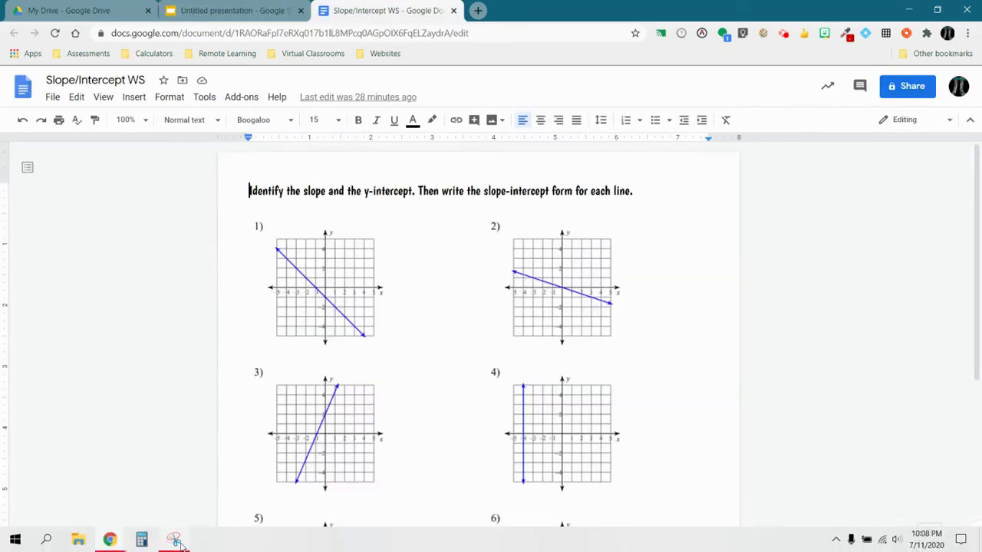
left_click(175, 540)
left_click(226, 207)
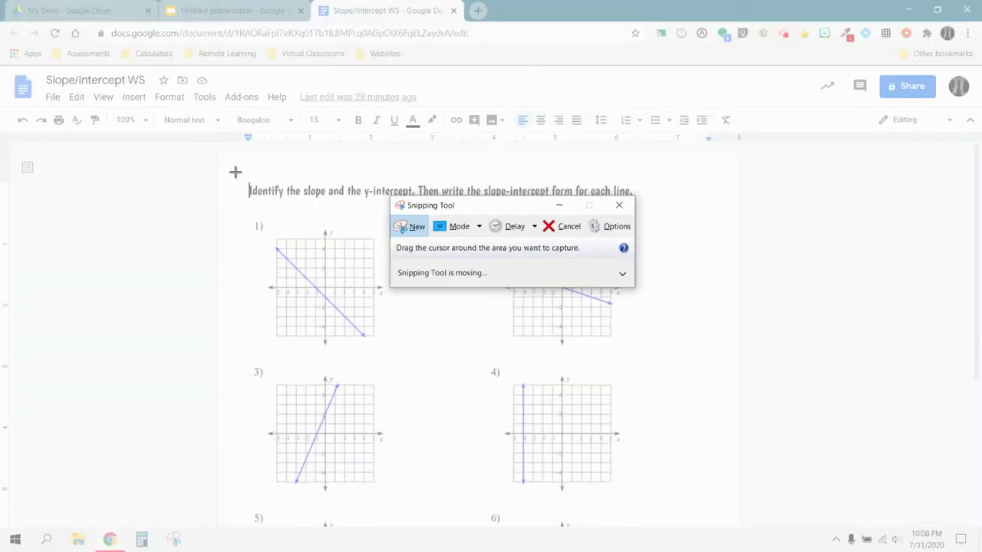
key("Escape")
left_click(257, 191)
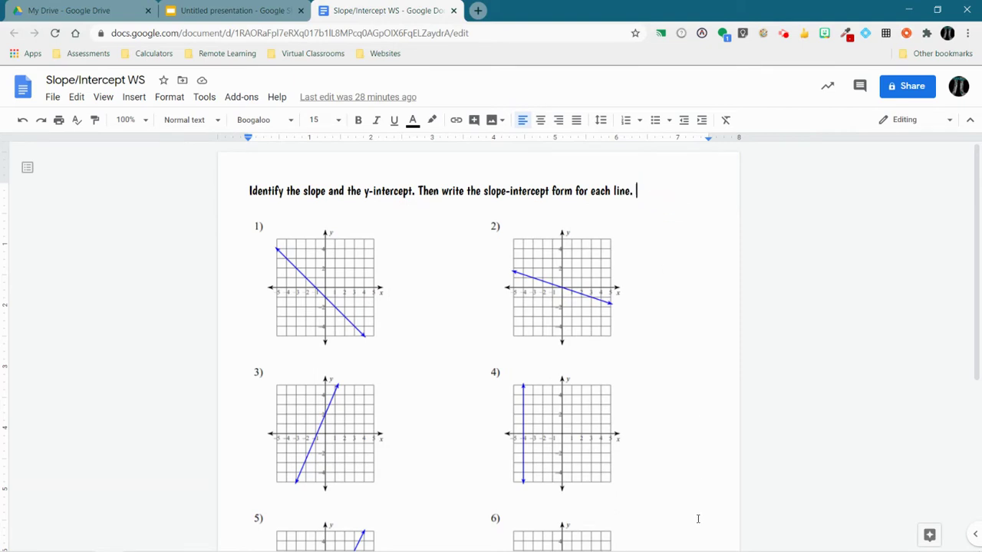
Step: Move the worksheet's text caret down past graph 8
key("Down")
key("Return")
key("Return")
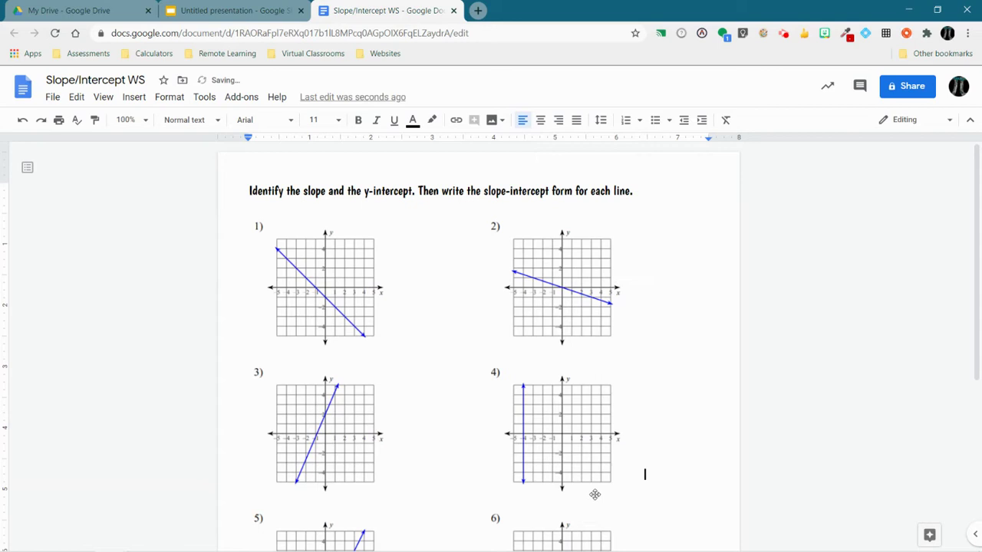
key("Return")
key("Return")
key("Return")
key("Return")
key("Return")
key("Return")
key("Return")
key("Return")
key("Return")
key("Return")
key("Return")
key("Return")
key("Return")
key("Return")
key("Return")
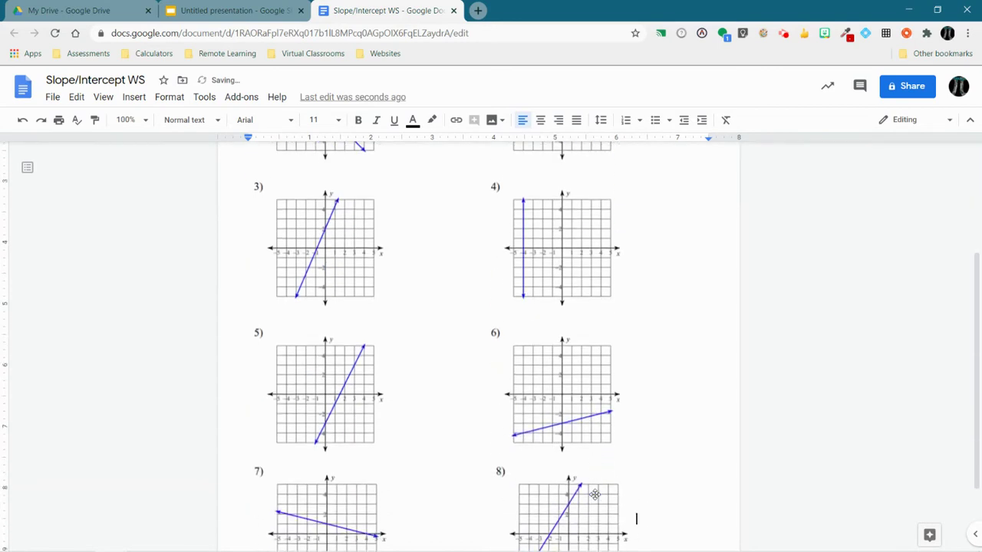
key("Return")
key("Return")
key("Return")
key("Return")
key("Return")
key("Return")
key("Return")
key("Return")
key("Return")
key("Return")
key("Return")
key("Return")
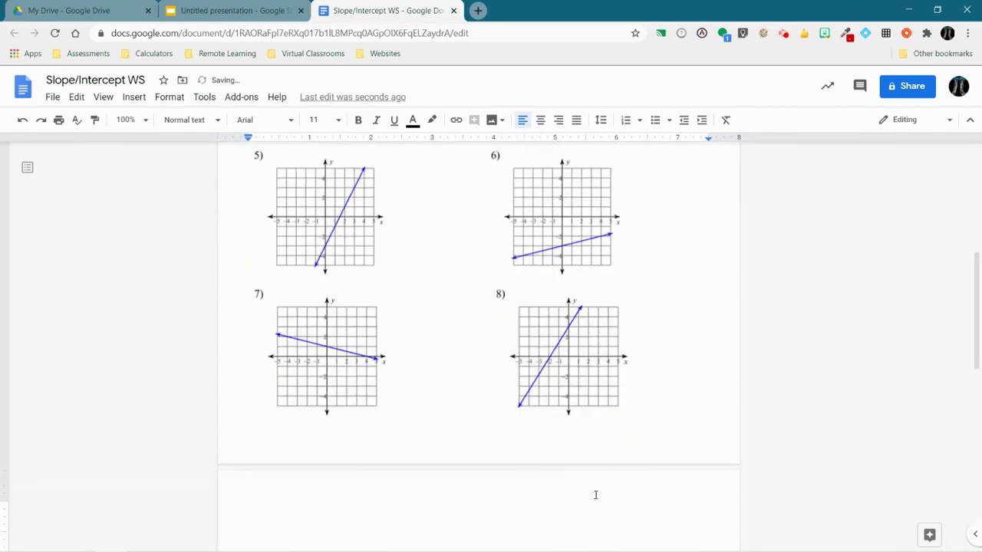
scroll(578, 416, "up", 5)
Step: Snip the worksheet heading with graphs 1–4 and copy it to the clipboard
mouse_move(216, 546)
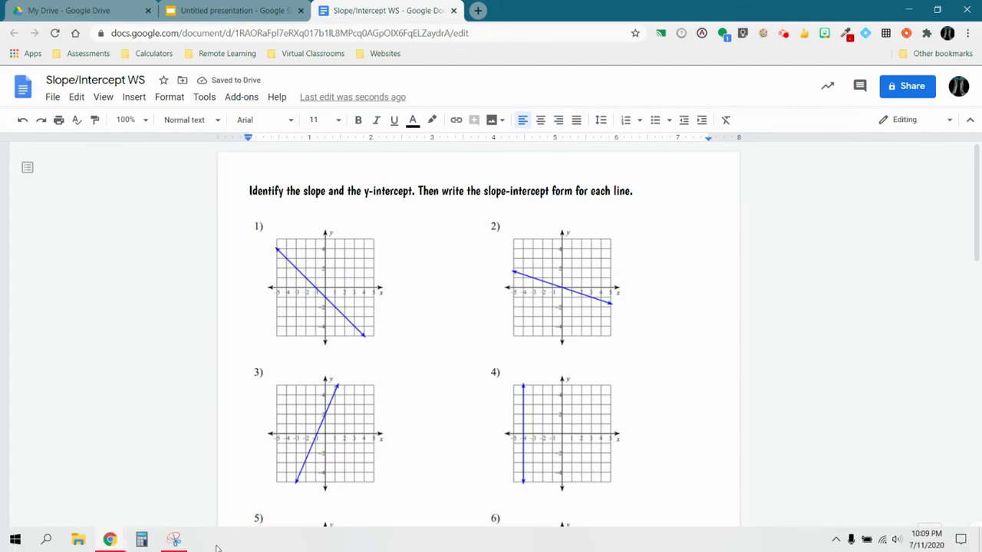
left_click(175, 540)
left_click(412, 226)
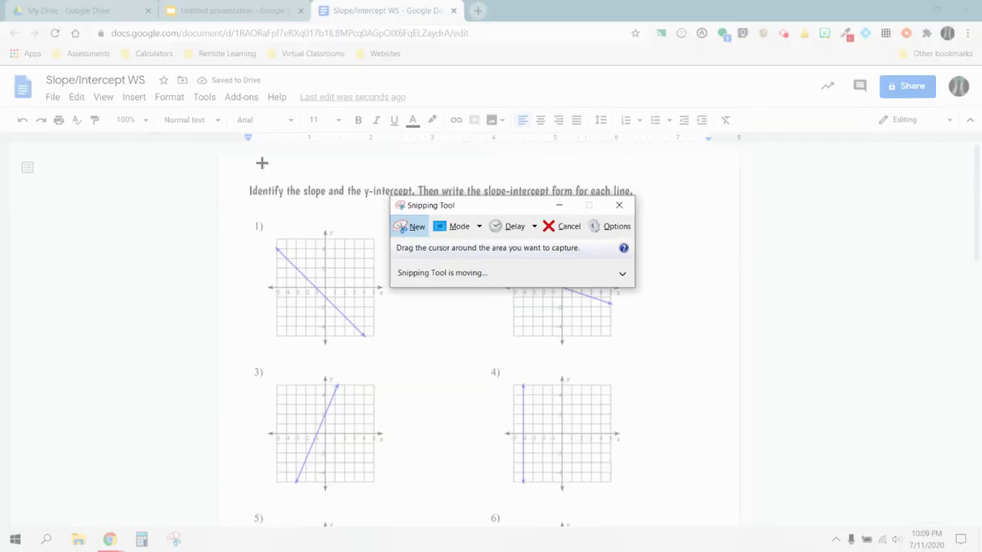
left_click_drag(238, 169, 646, 504)
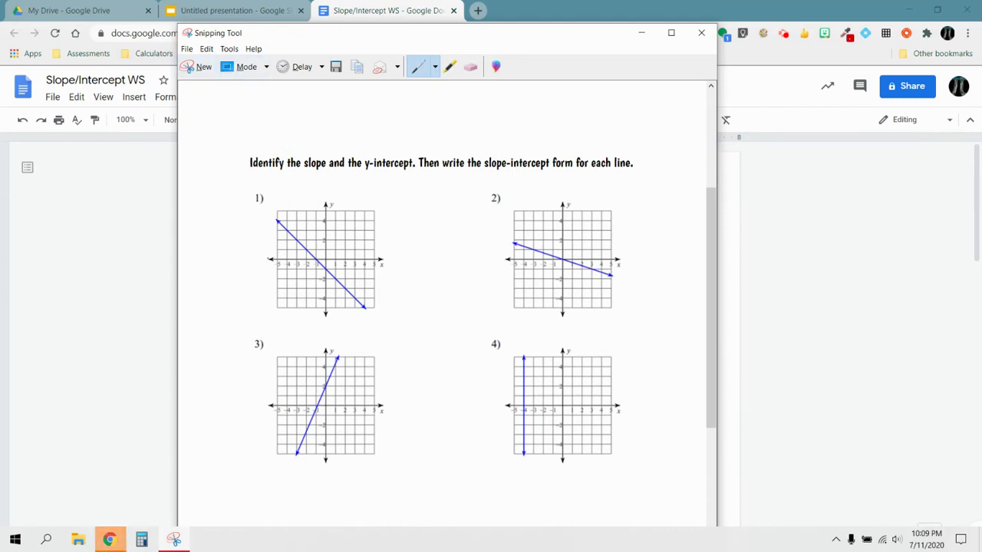
right_click(269, 259)
left_click(249, 279)
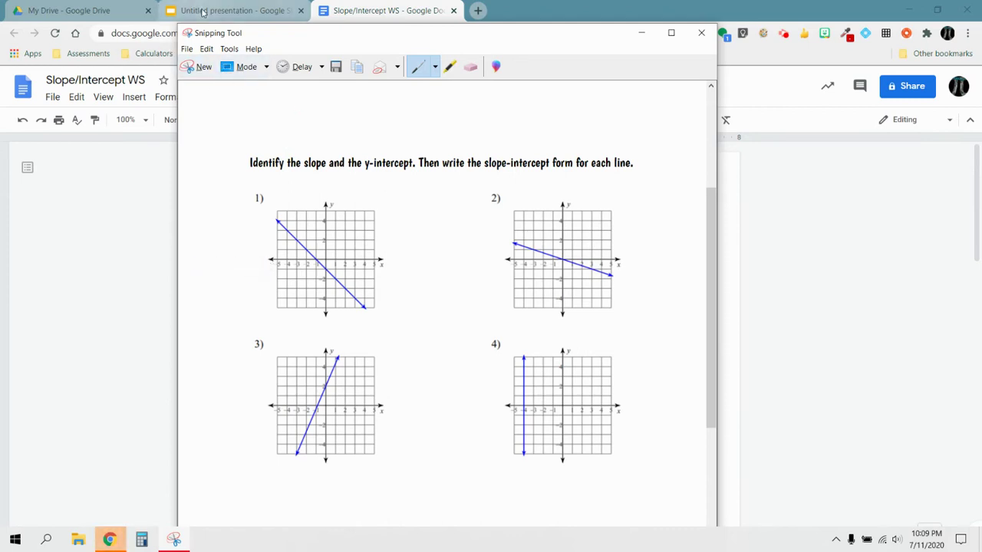
Step: Paste the heading and graphs 1–4 snip onto the slide
left_click(203, 12)
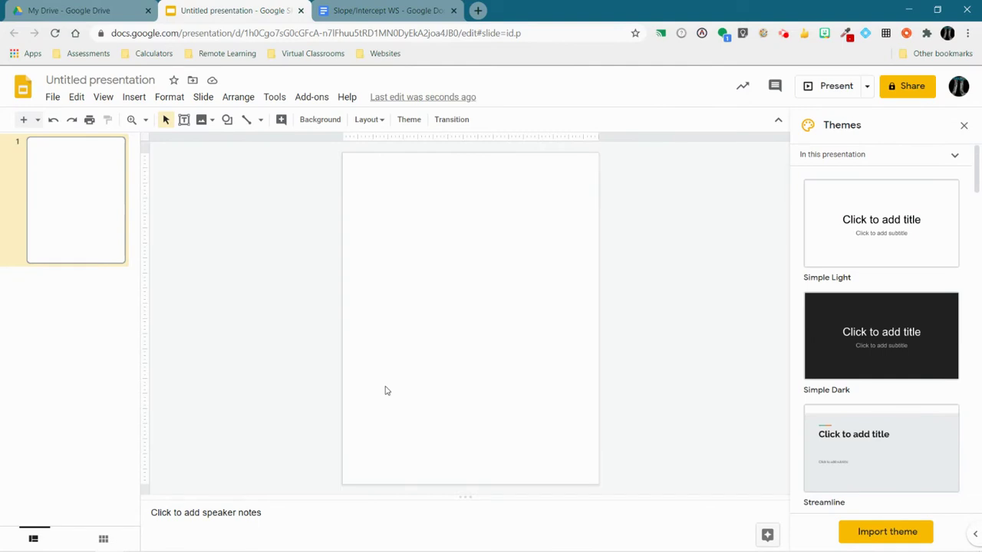
key("ctrl+v")
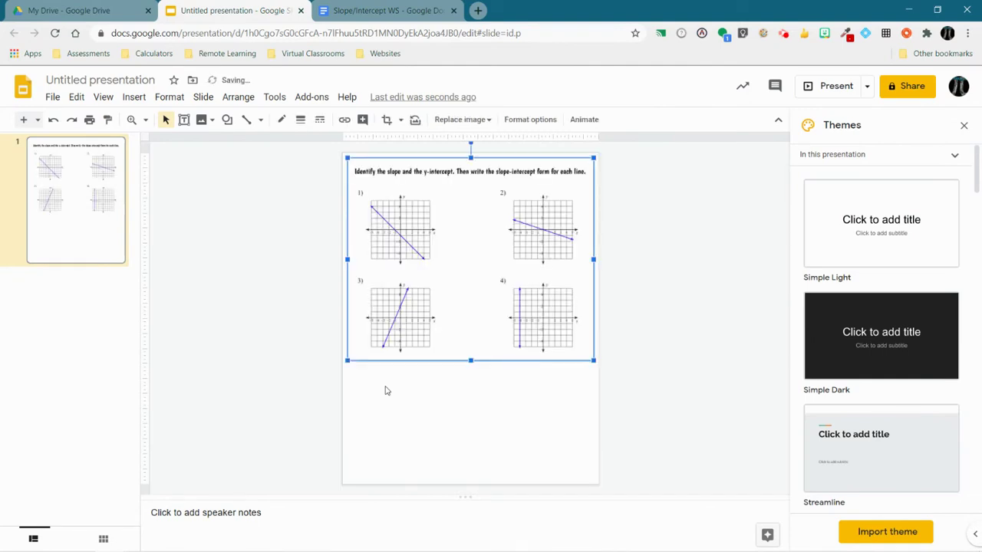
left_click(657, 349)
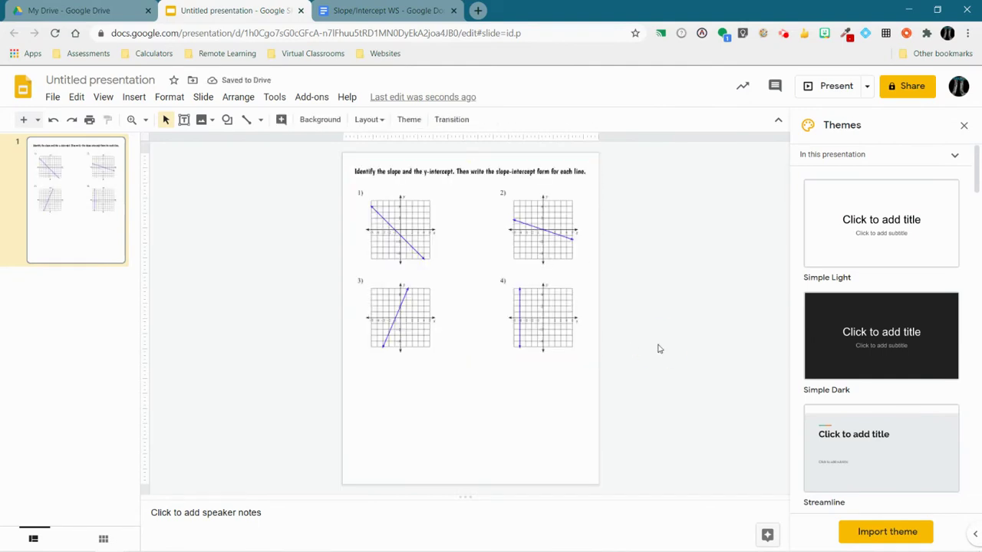
Step: Snip worksheet problems 5–8 and copy the snip to the clipboard
left_click(380, 13)
scroll(403, 278, "down", 4)
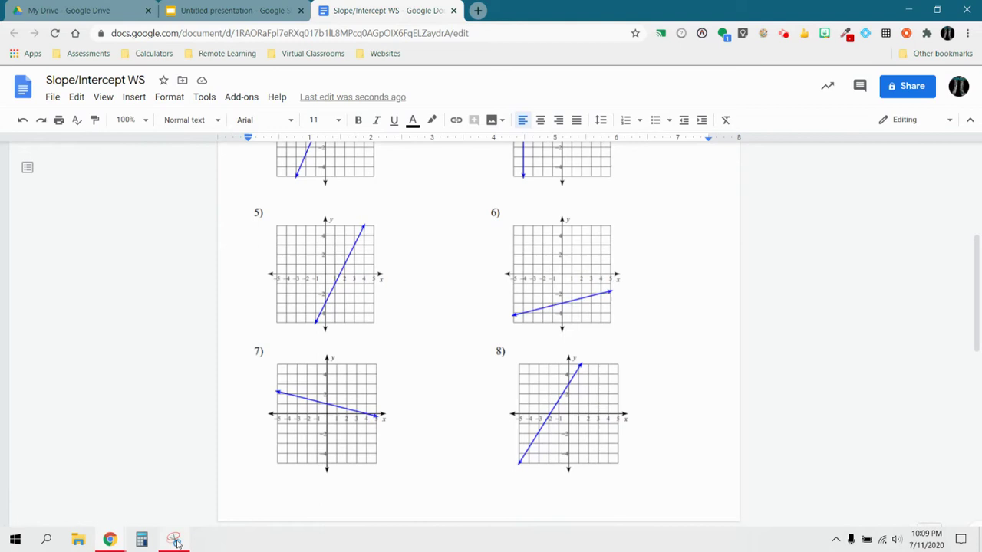
left_click(178, 546)
left_click(200, 68)
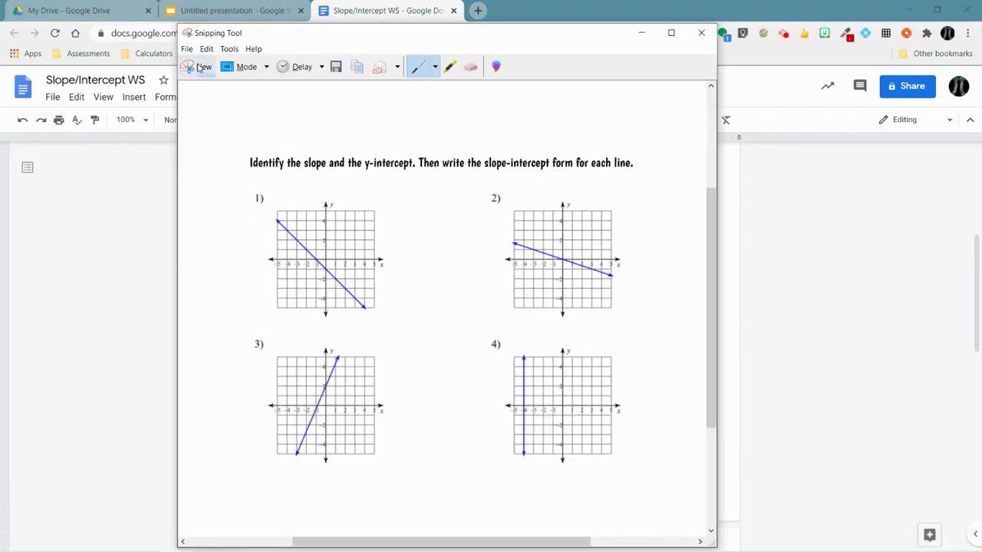
left_click_drag(239, 195, 637, 486)
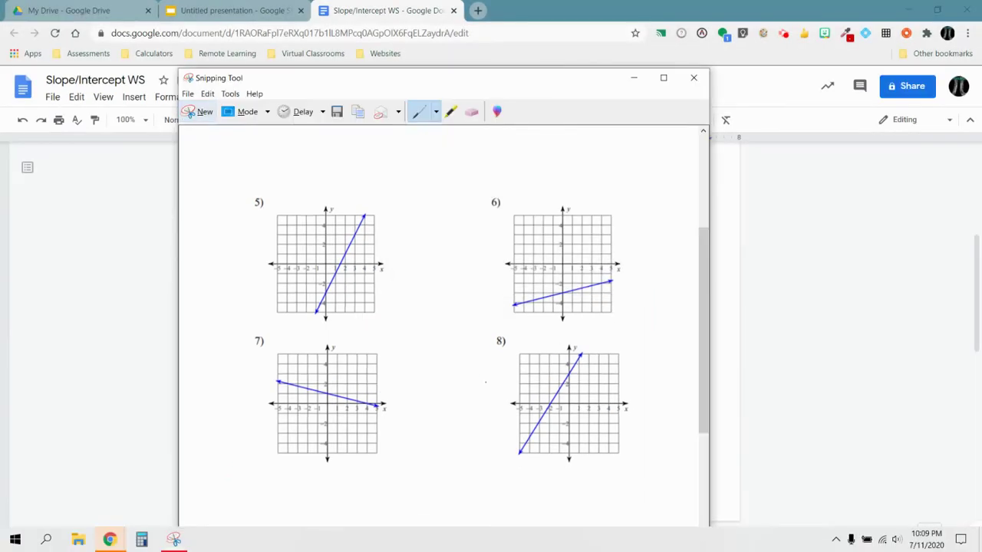
right_click(401, 376)
left_click(421, 394)
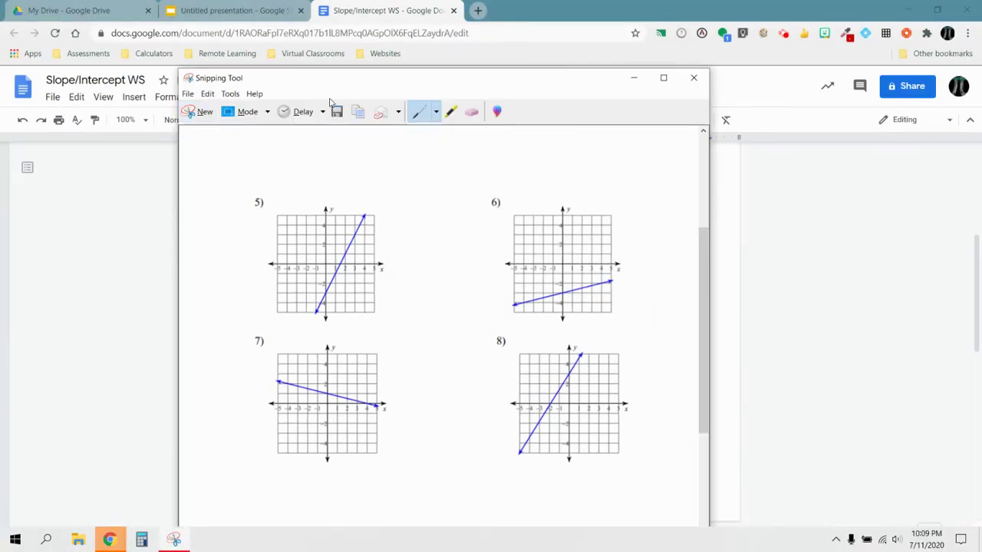
left_click(230, 10)
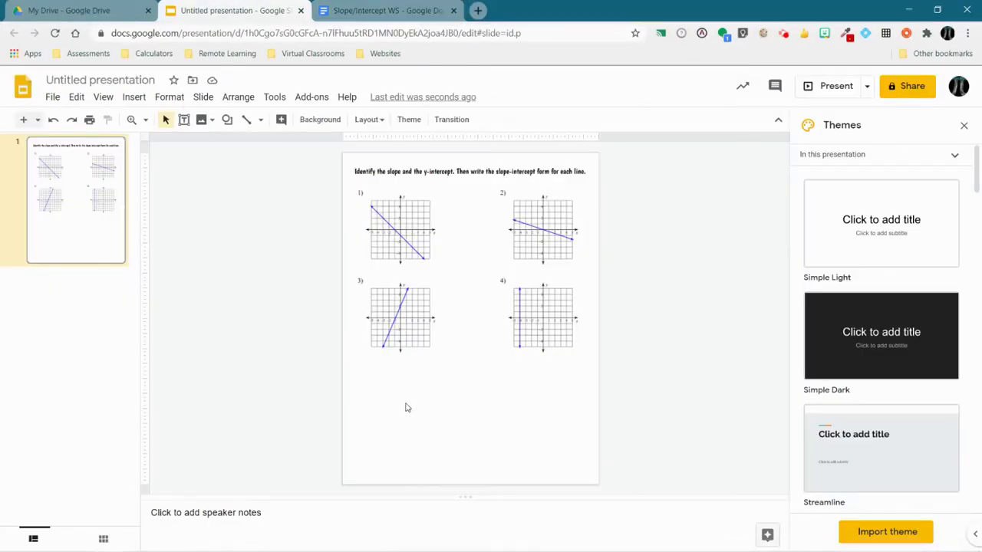
Step: Put the graphs 5–8 image on a new blank slide 2 instead of slide 1
key("ctrl+v")
left_click_drag(437, 395, 468, 395)
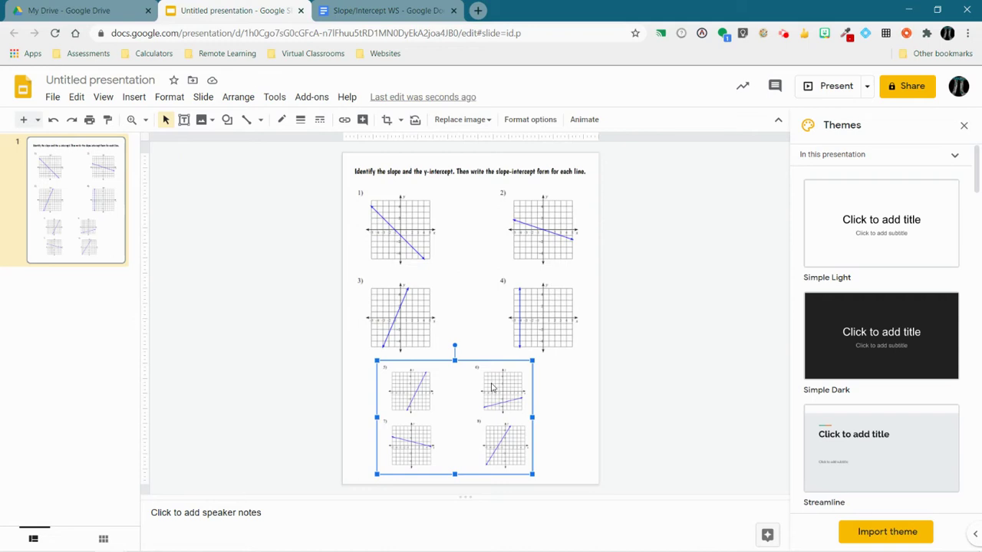
key("Delete")
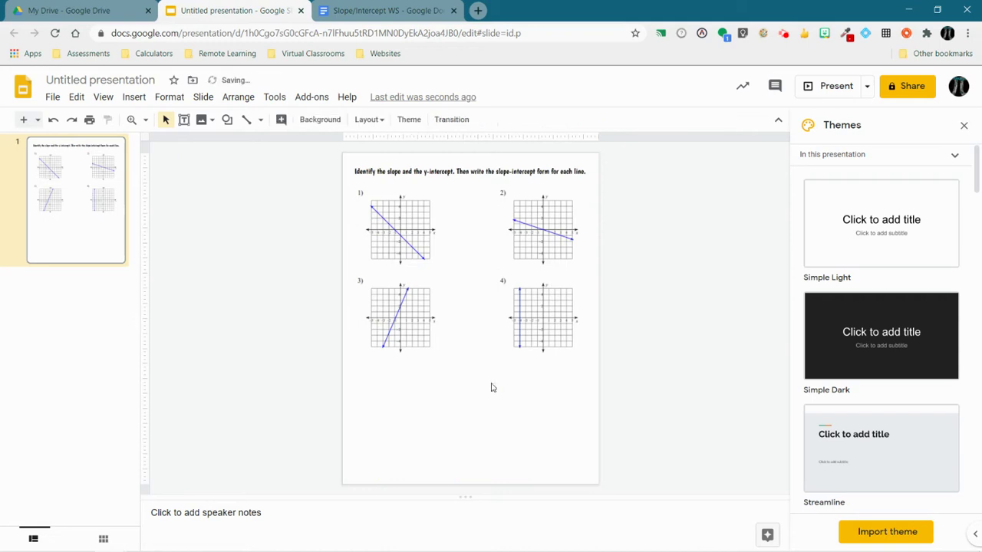
left_click(37, 121)
scroll(195, 421, "down", 3)
left_click(150, 418)
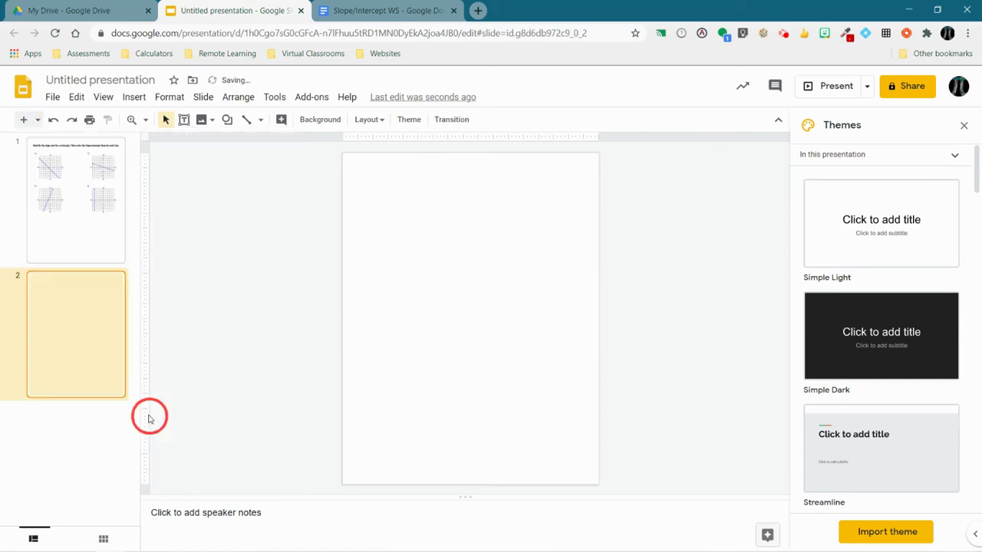
key("ctrl+v")
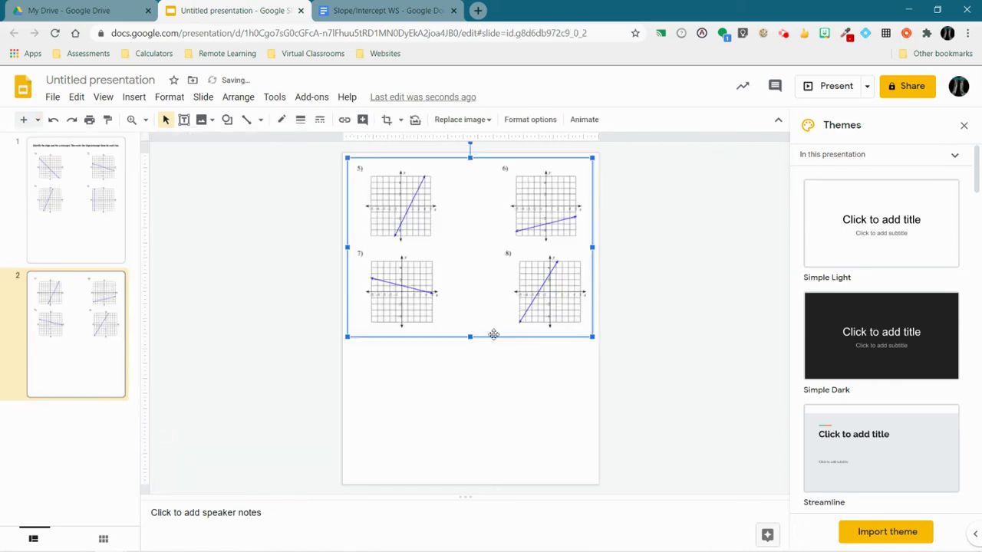
left_click(281, 313)
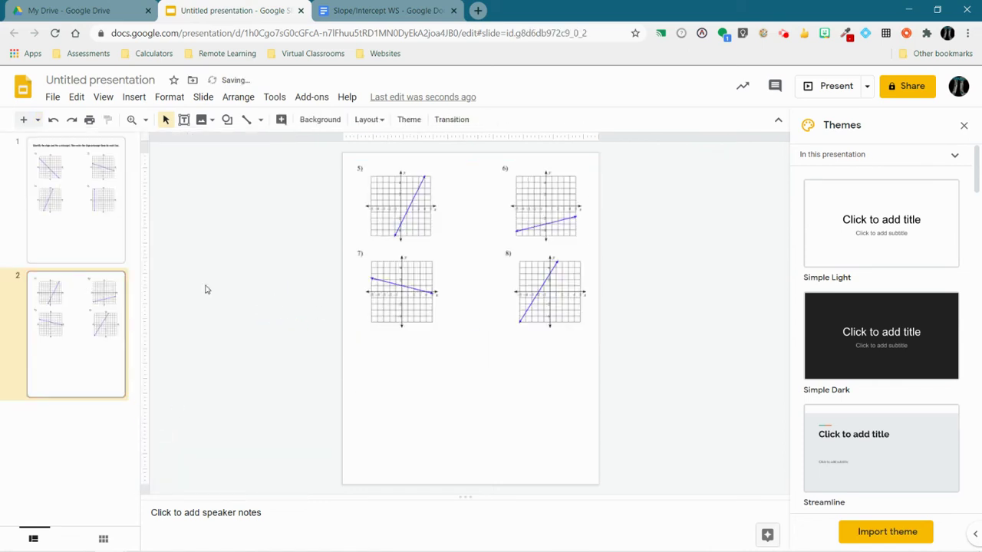
left_click(66, 235)
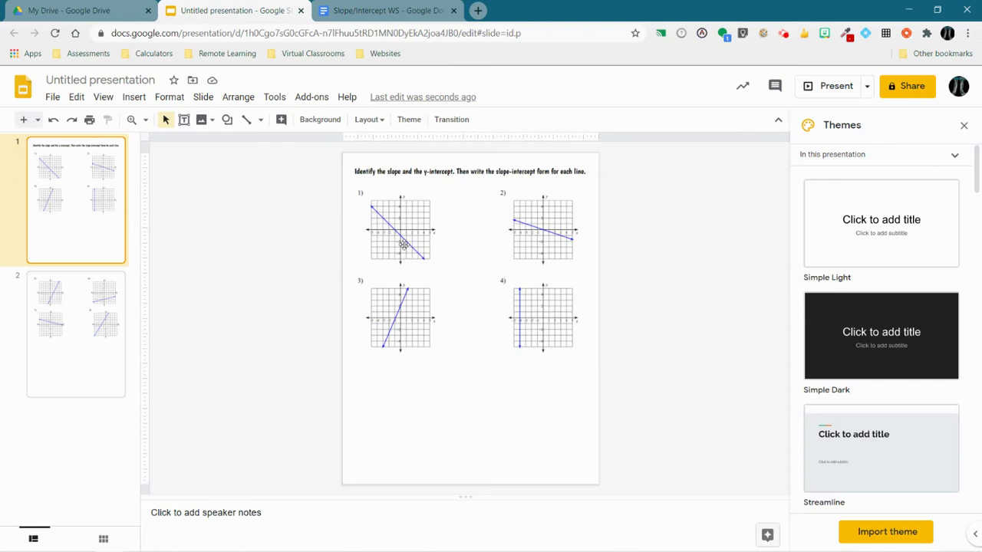
Step: Undo a trial move of slide 1's image and close the Slope/Intercept WS tab
left_click_drag(404, 243, 399, 368)
left_click(53, 119)
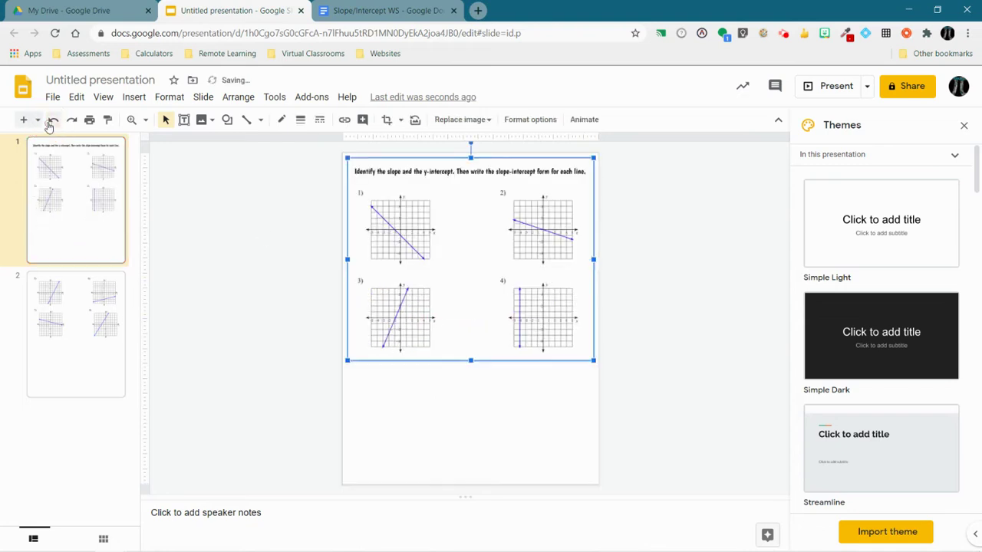
left_click(261, 296)
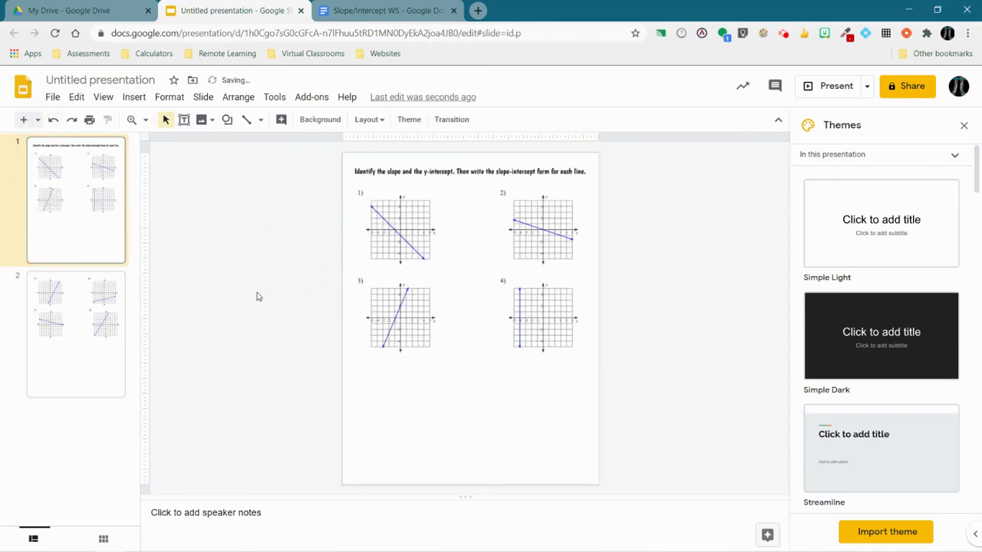
left_click(374, 9)
left_click(454, 10)
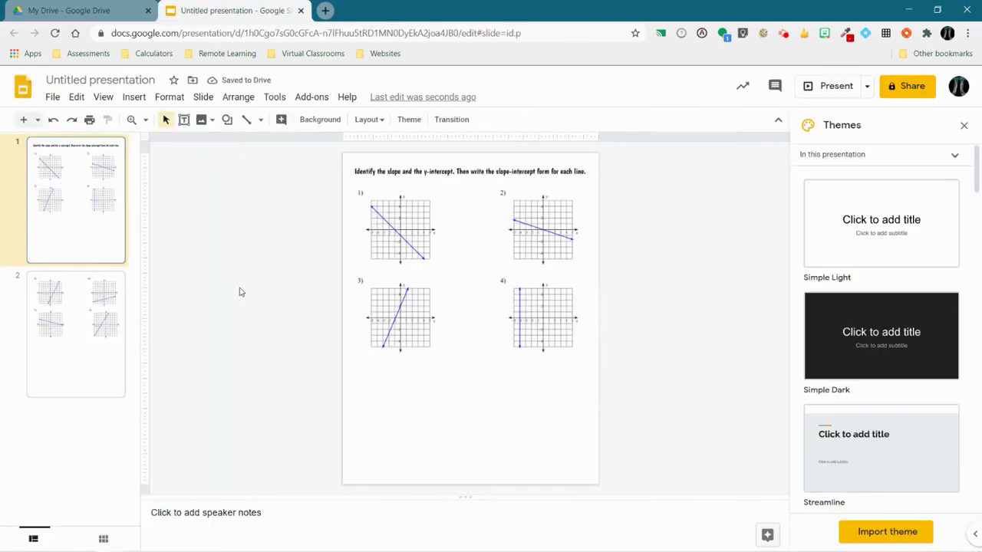
Step: Set the zoom to 100% and download slide 1 as a PNG image
left_click(145, 120)
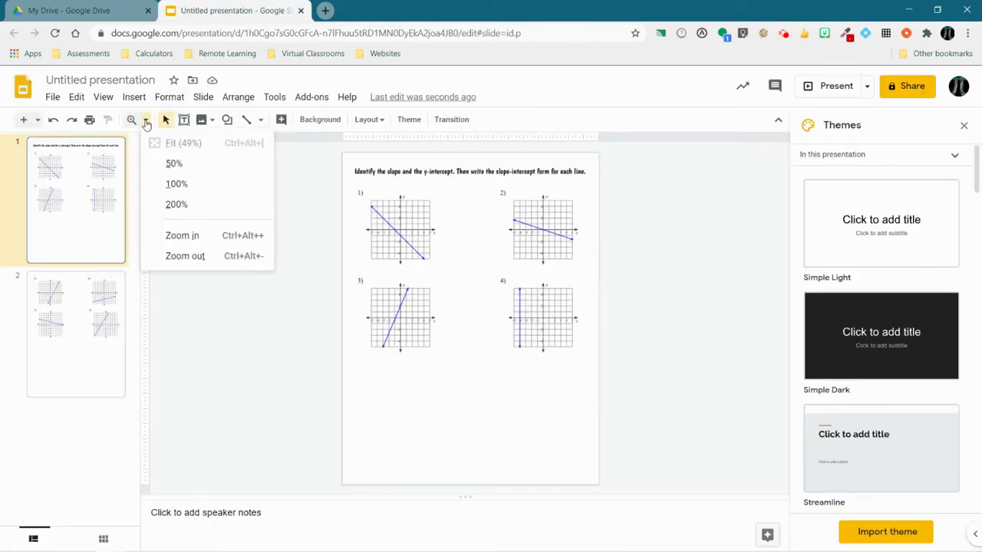
left_click(176, 184)
scroll(366, 350, "up", 3)
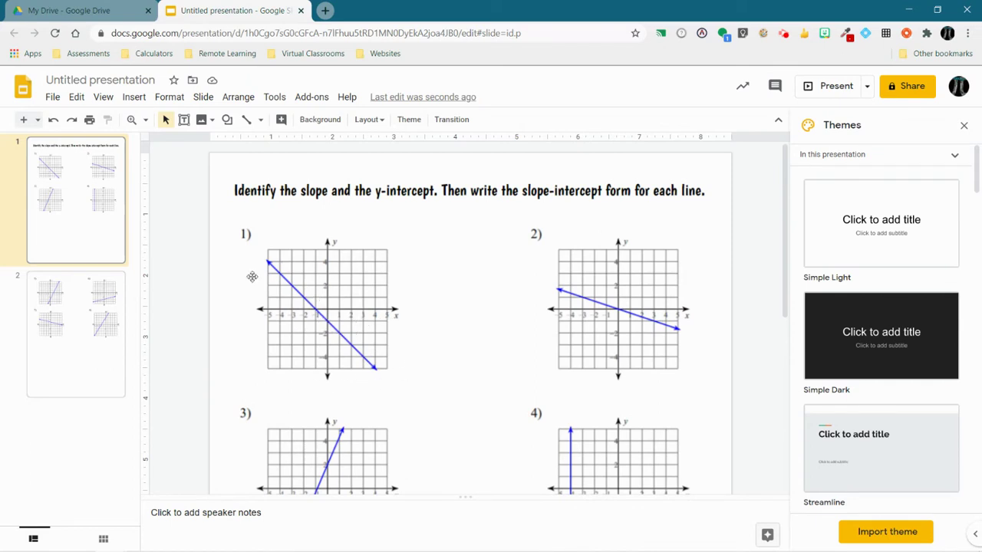
left_click(53, 97)
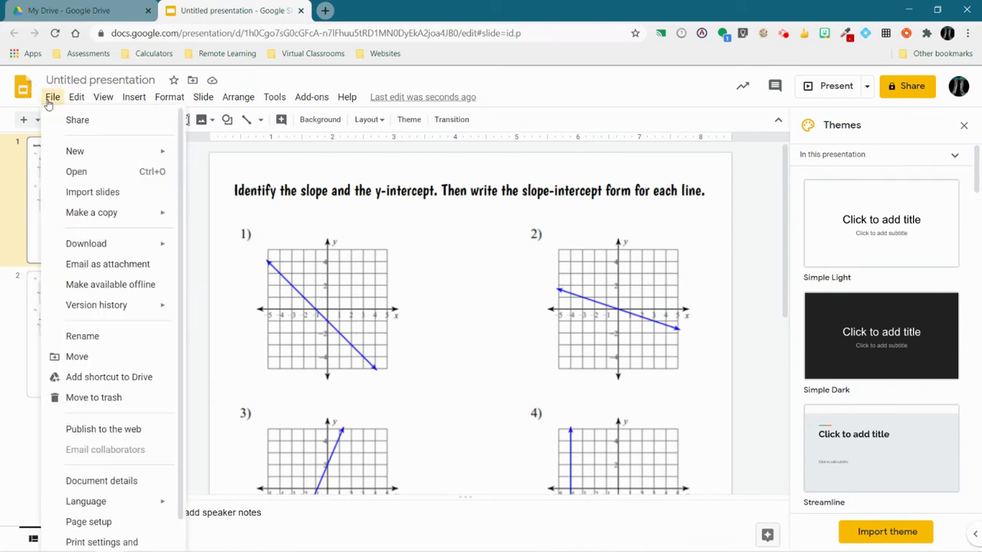
mouse_move(103, 244)
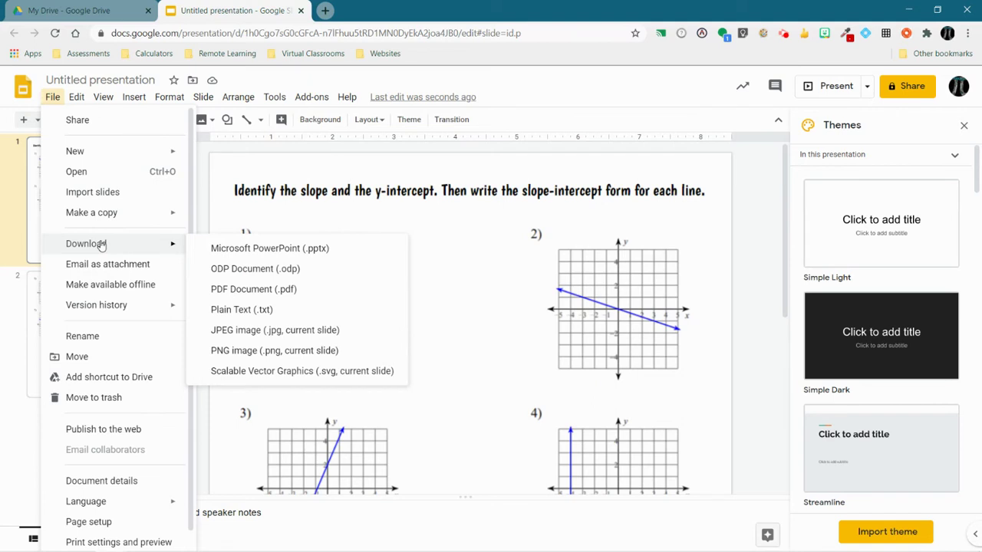
left_click(246, 353)
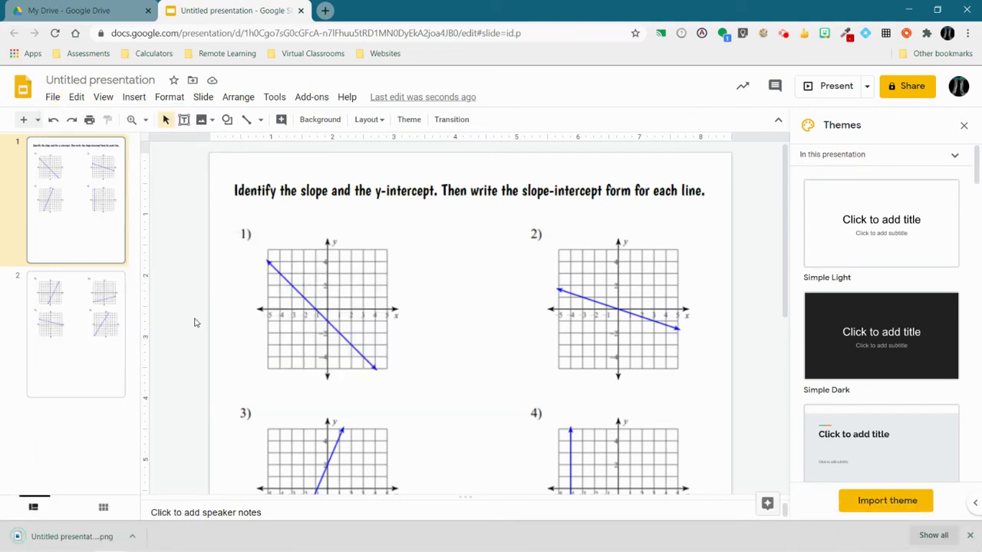
Step: Download slide 2 as a PNG image as well
left_click(82, 328)
left_click(52, 98)
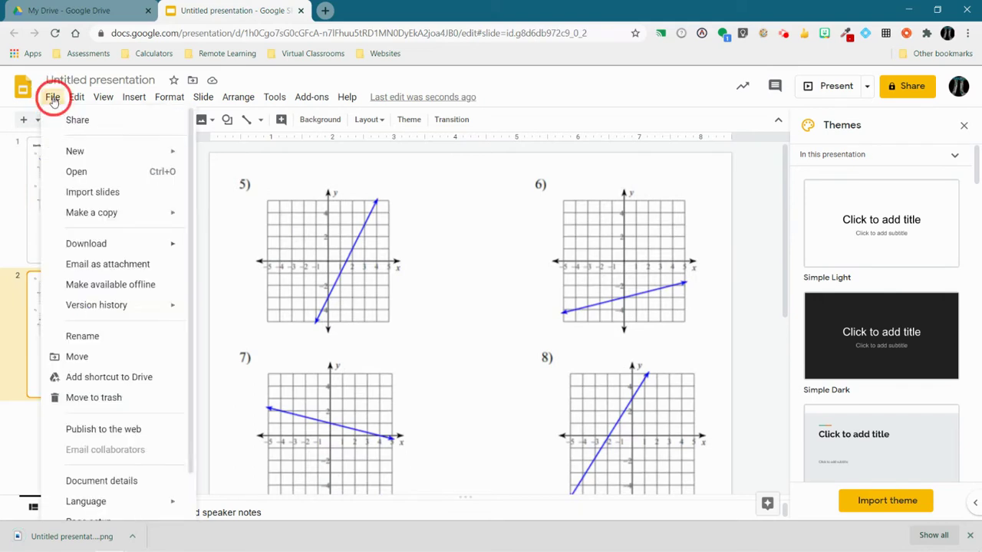
mouse_move(87, 244)
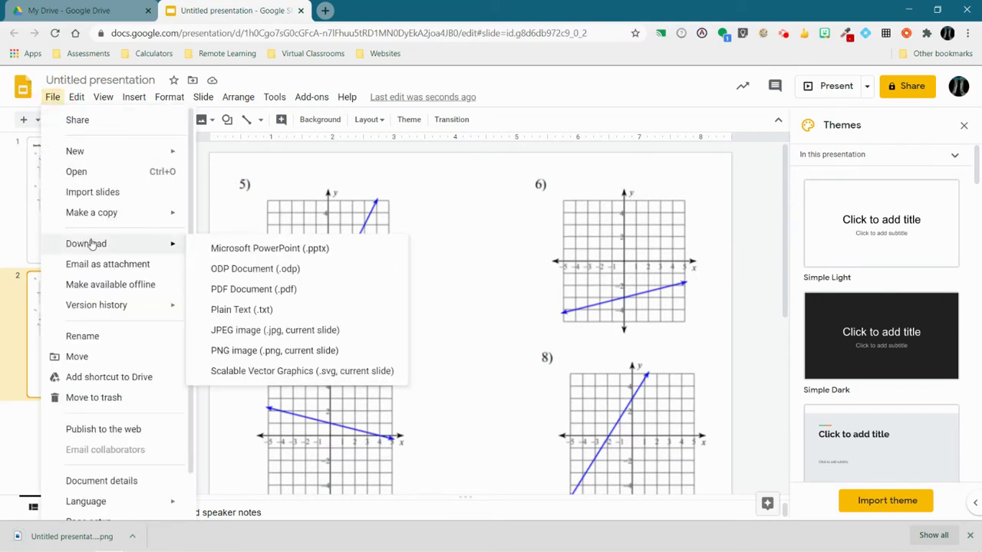
left_click(232, 353)
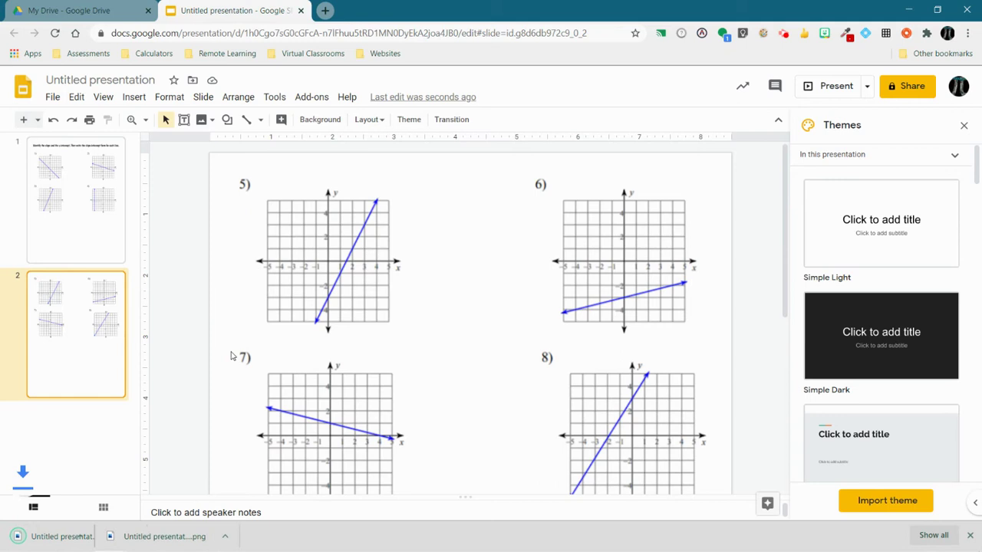
Step: Add two new blank slides to the presentation
left_click(40, 121)
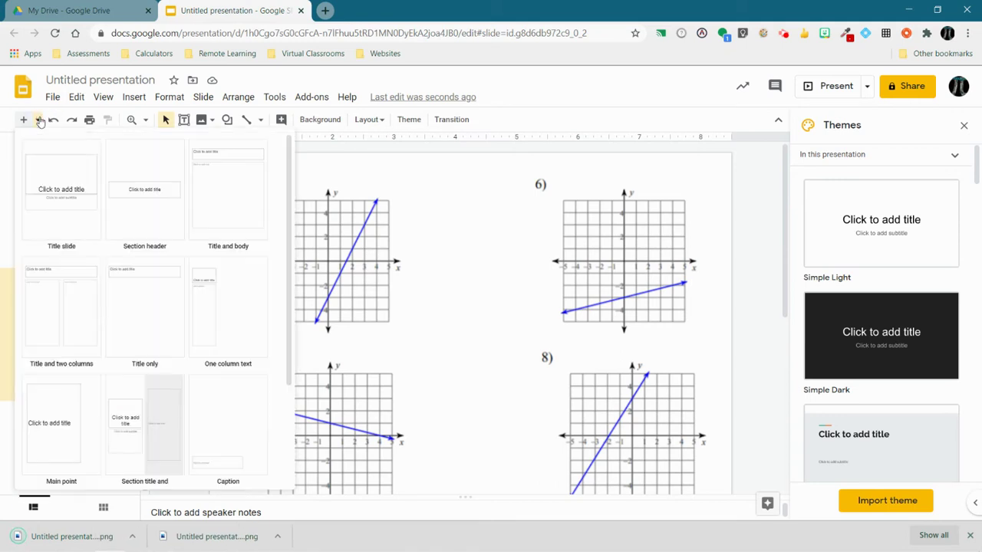
scroll(120, 256, "down", 2)
left_click(155, 407)
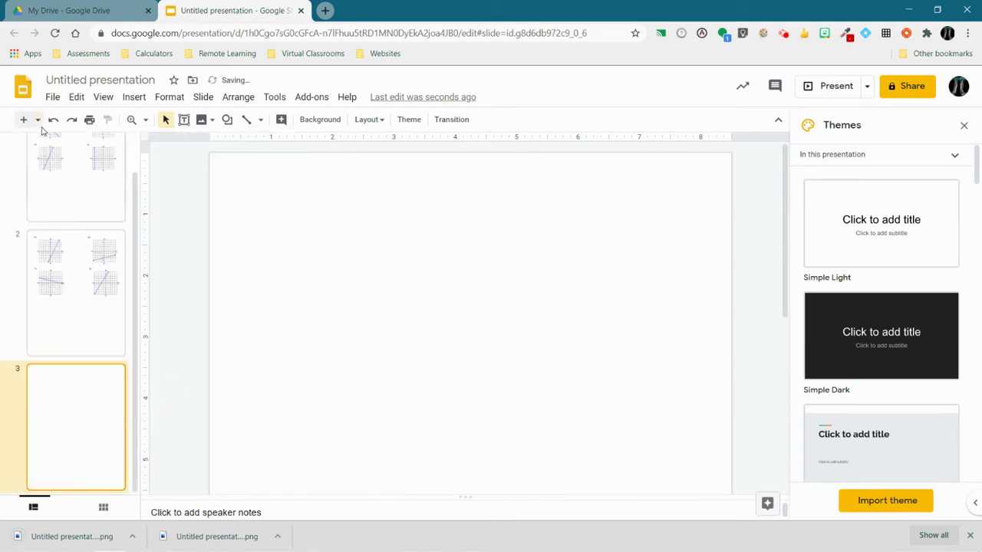
left_click(40, 120)
scroll(127, 346, "down", 2)
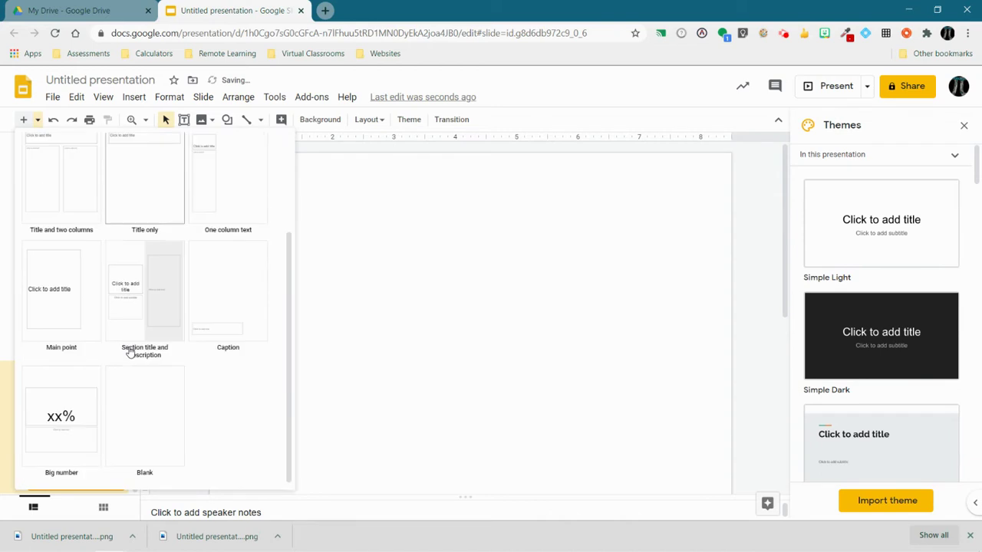
left_click(151, 407)
Step: Set slide 3's background to the uploaded image Untitled presentation (3).png
left_click(79, 292)
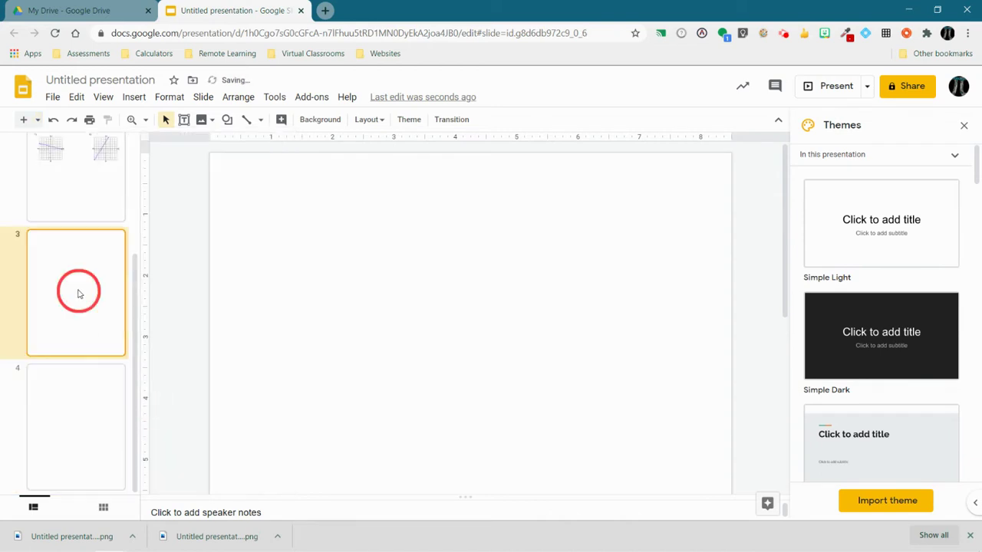
left_click(327, 123)
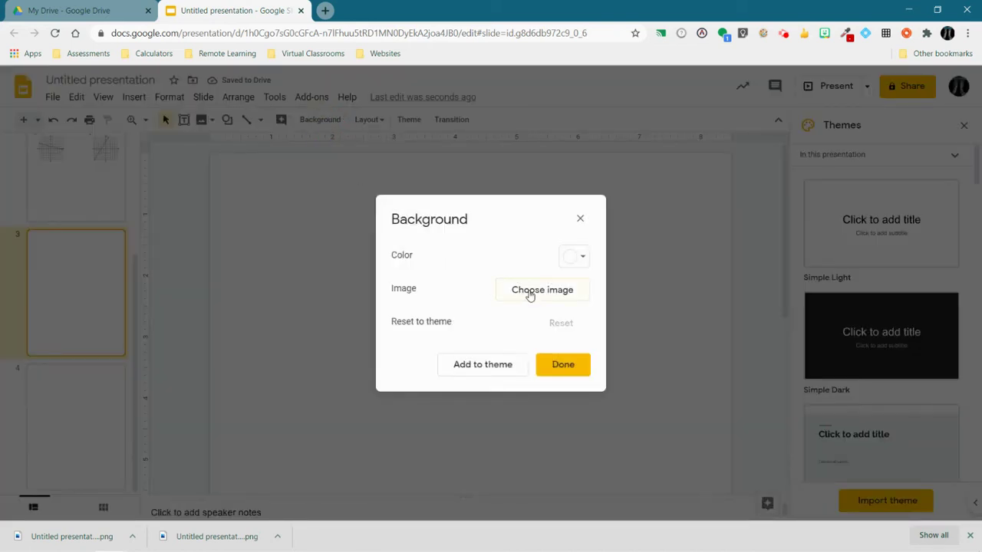
left_click(529, 293)
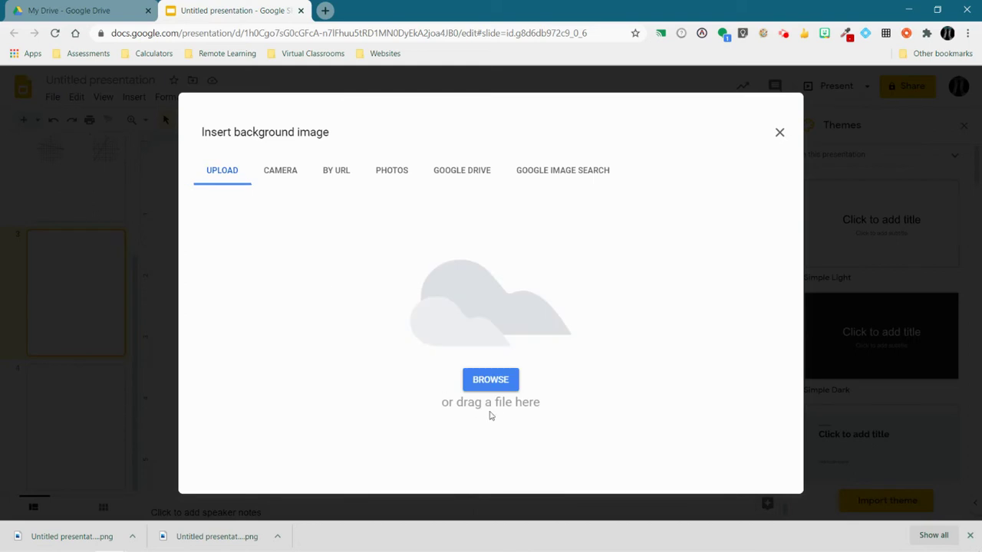
left_click(494, 383)
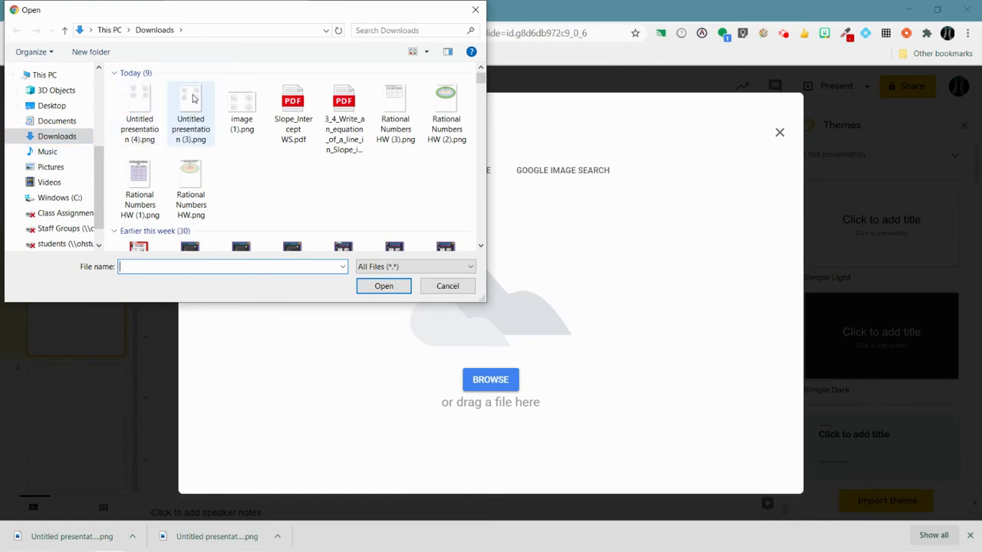
left_click(191, 108)
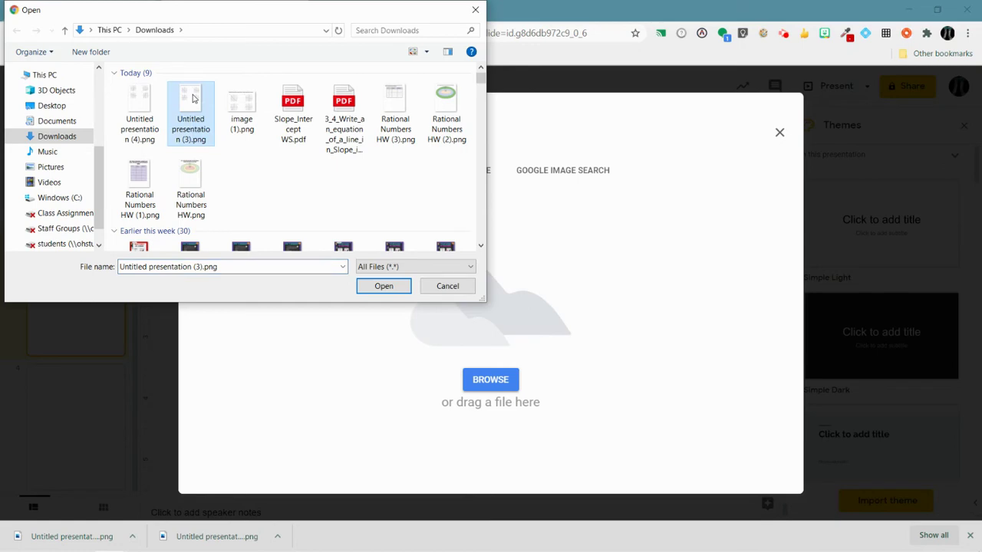
left_click(392, 289)
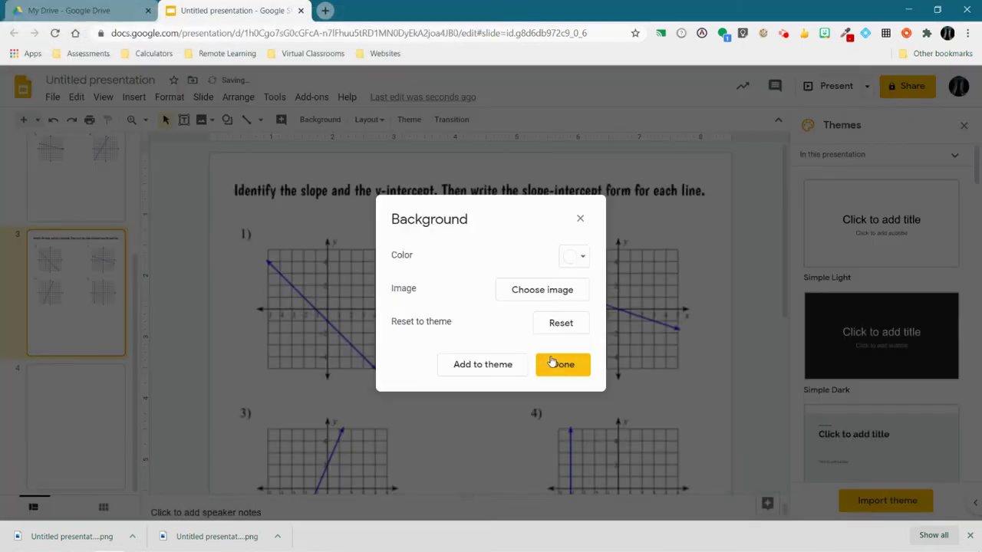
left_click(552, 365)
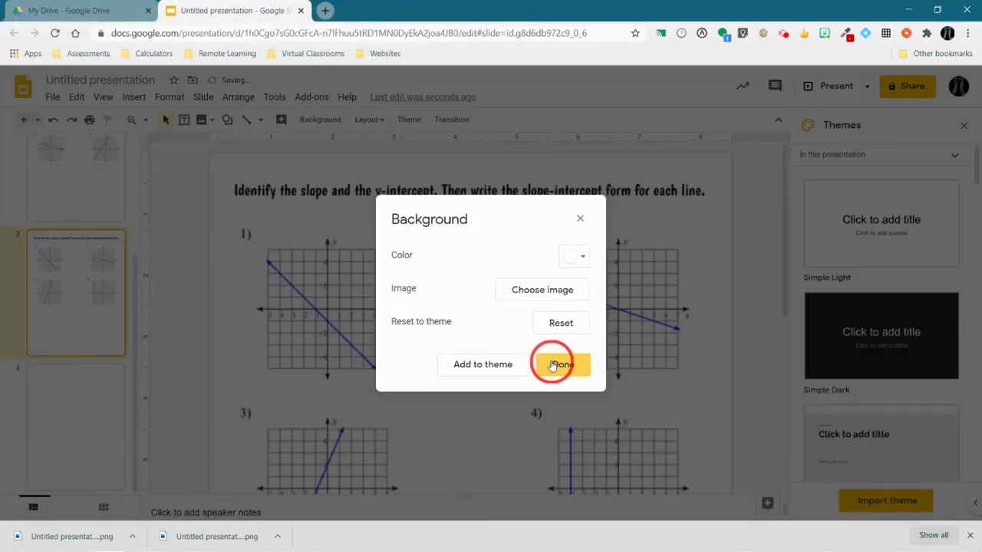
Step: Click through the filmstrip and slide canvas
scroll(343, 316, "down", 3)
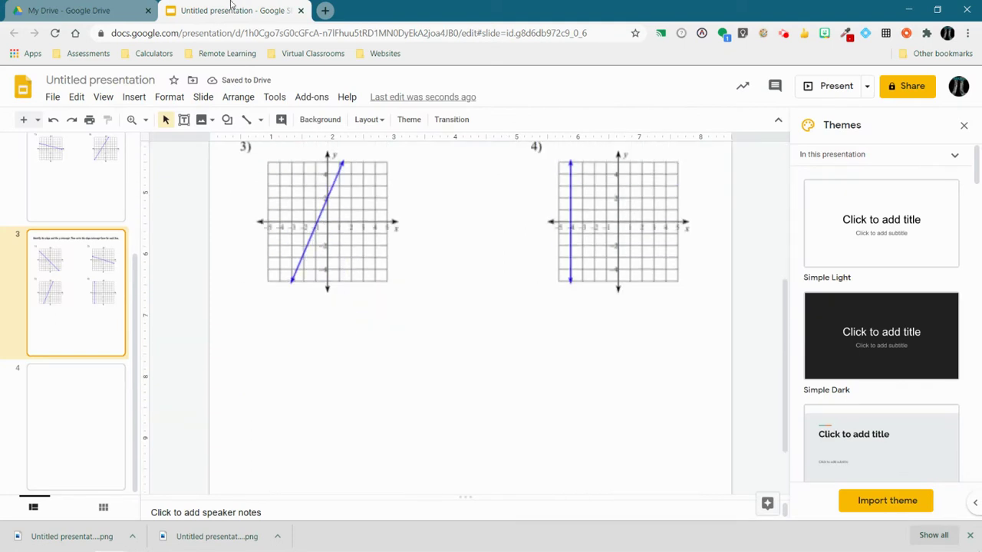
left_click(313, 198)
left_click(388, 346)
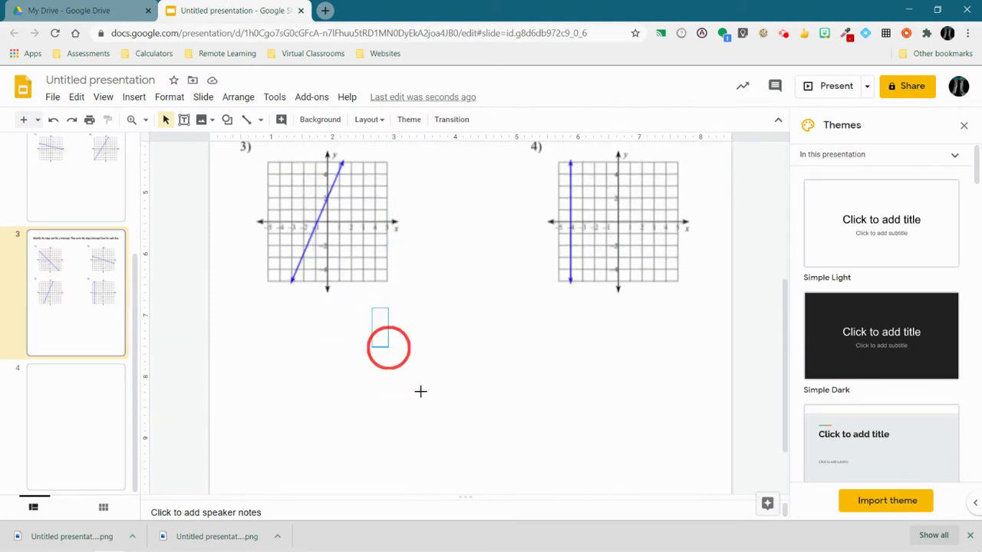
left_click(385, 310)
left_click(479, 411)
left_click(340, 238)
left_click(395, 363)
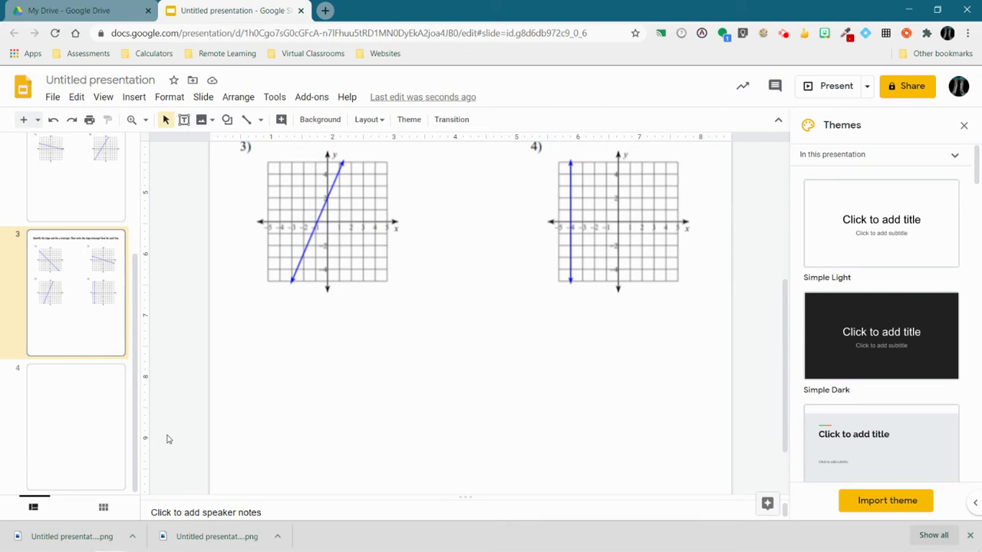
Step: Set slide 4's background to the uploaded image Untitled presentation (4).png
left_click(91, 438)
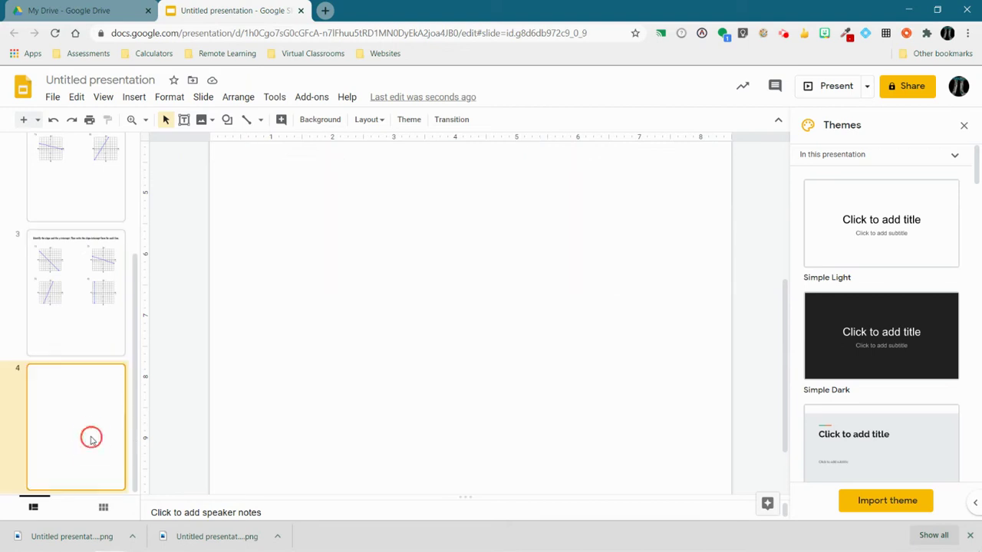
left_click(314, 119)
left_click(487, 294)
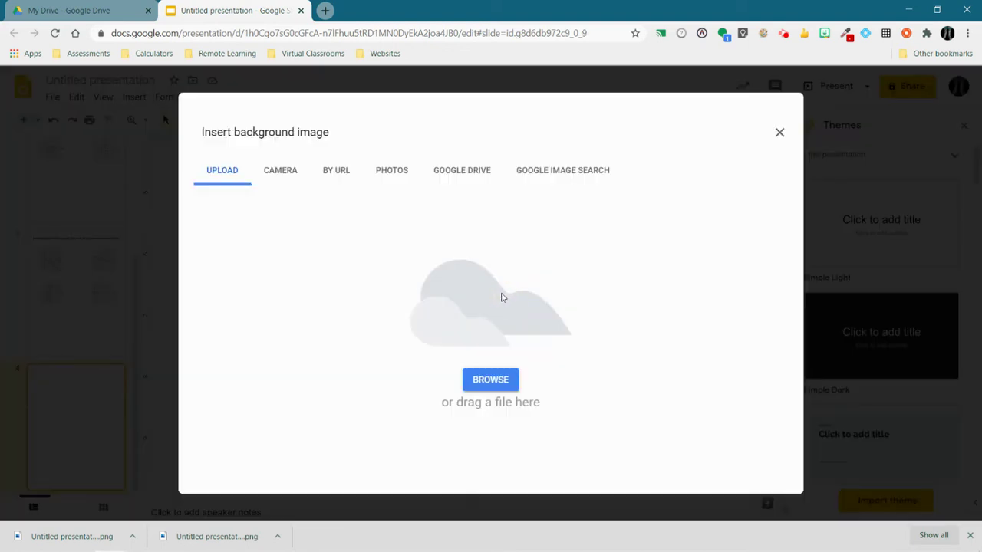
left_click(488, 381)
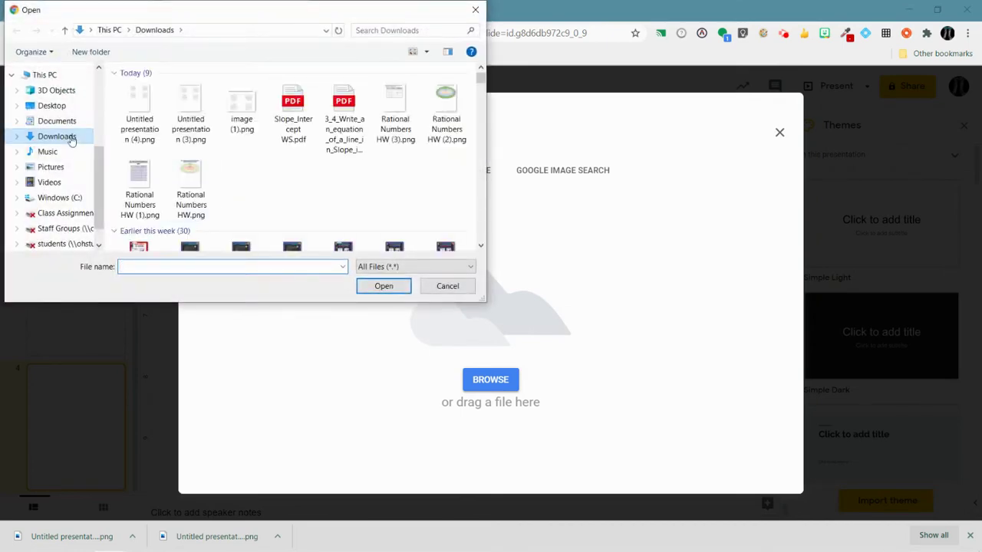
left_click(141, 107)
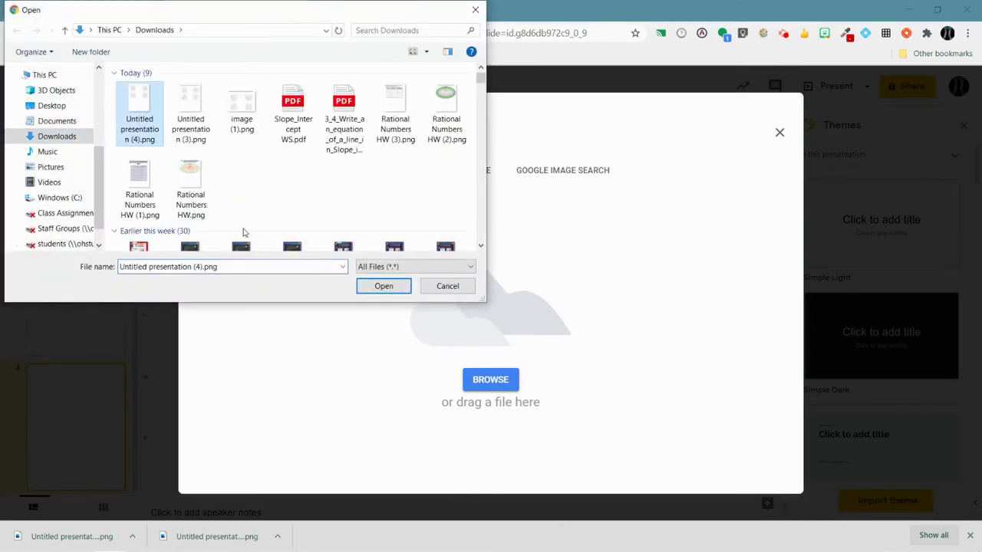
left_click(377, 288)
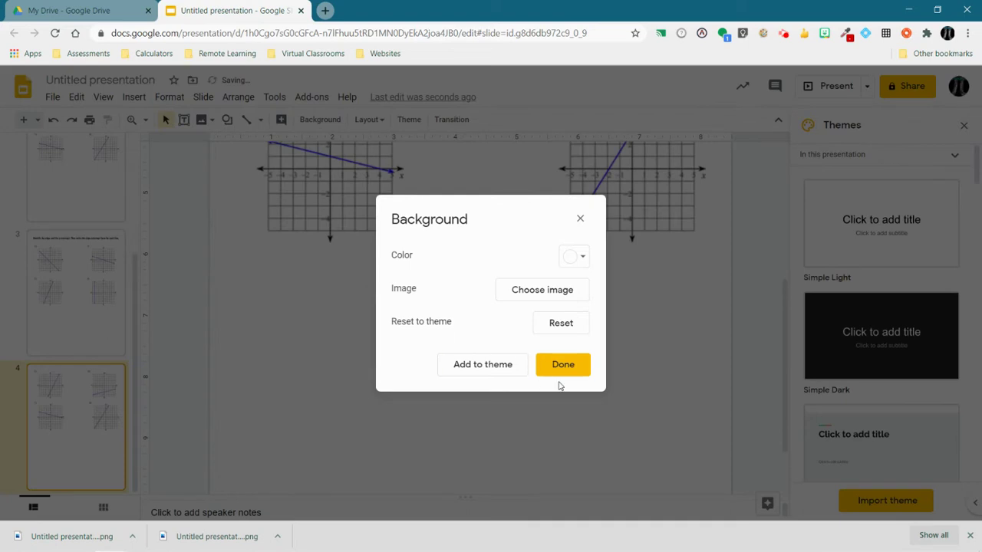
left_click(560, 373)
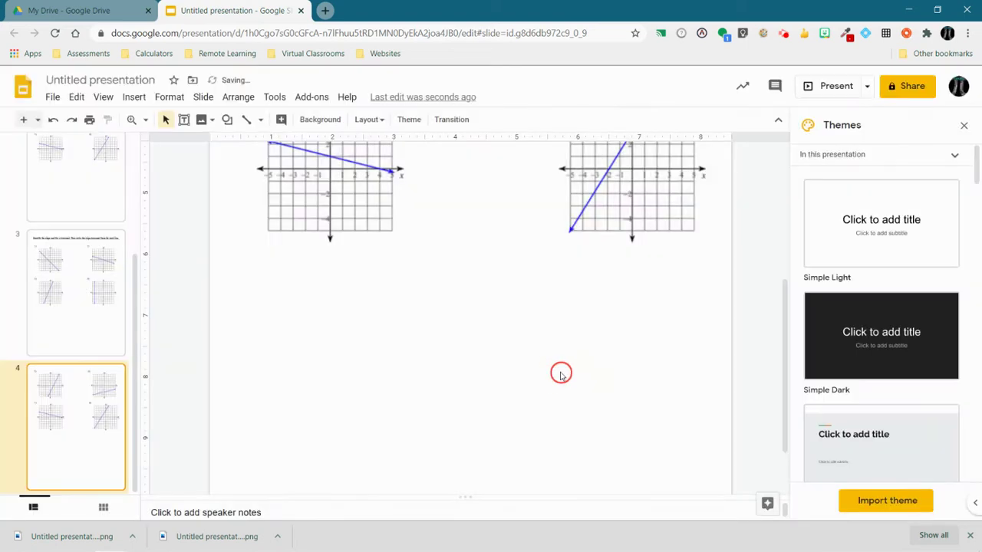
scroll(197, 300, "up", 5)
scroll(94, 287, "up", 5)
left_click(82, 190)
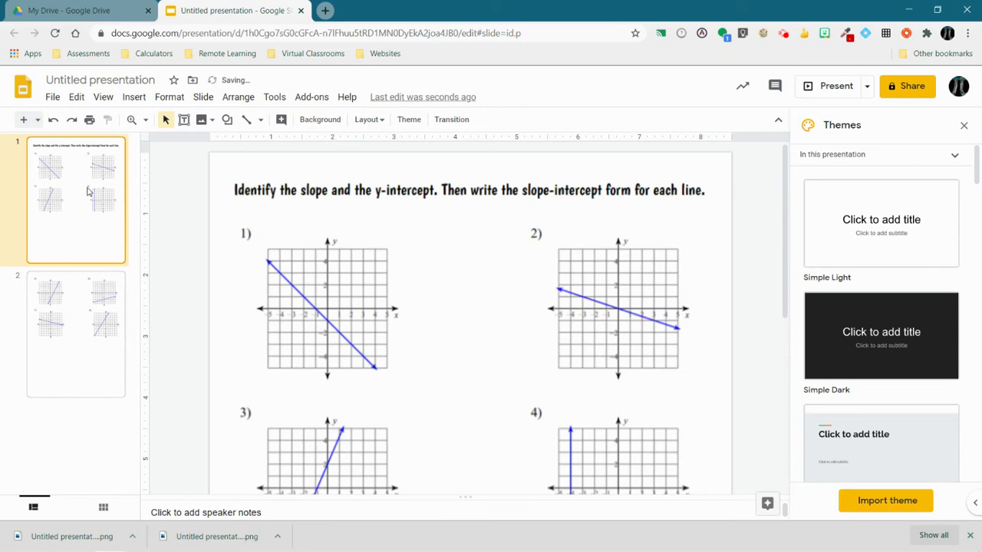
Step: Check both remaining slides: graphs 5–8 on slide 2, then graphs 1–4 on slide 1
scroll(371, 310, "down", 5)
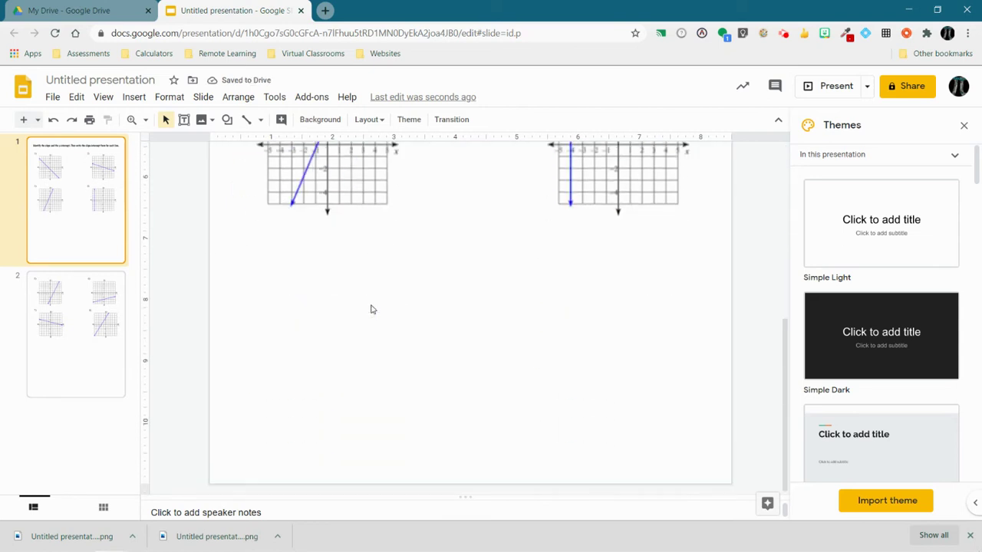
left_click(79, 329)
left_click(80, 237)
left_click(94, 329)
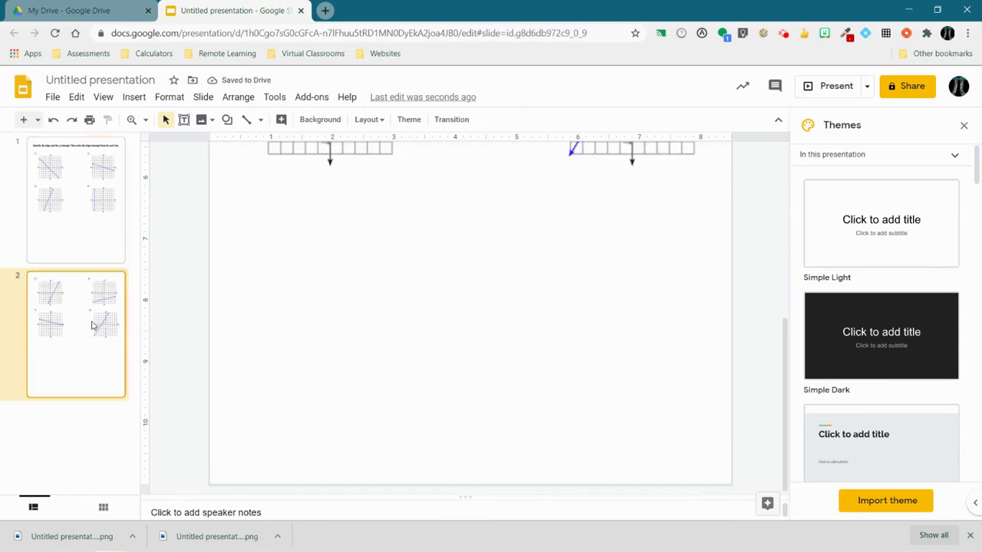
left_click(85, 250)
scroll(286, 376, "up", 5)
scroll(286, 377, "up", 1)
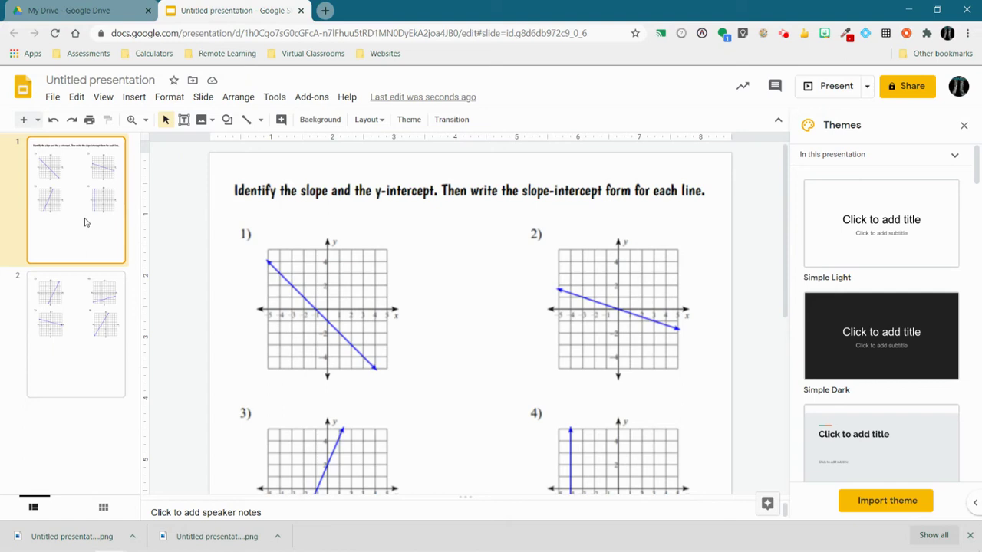
left_click(101, 322)
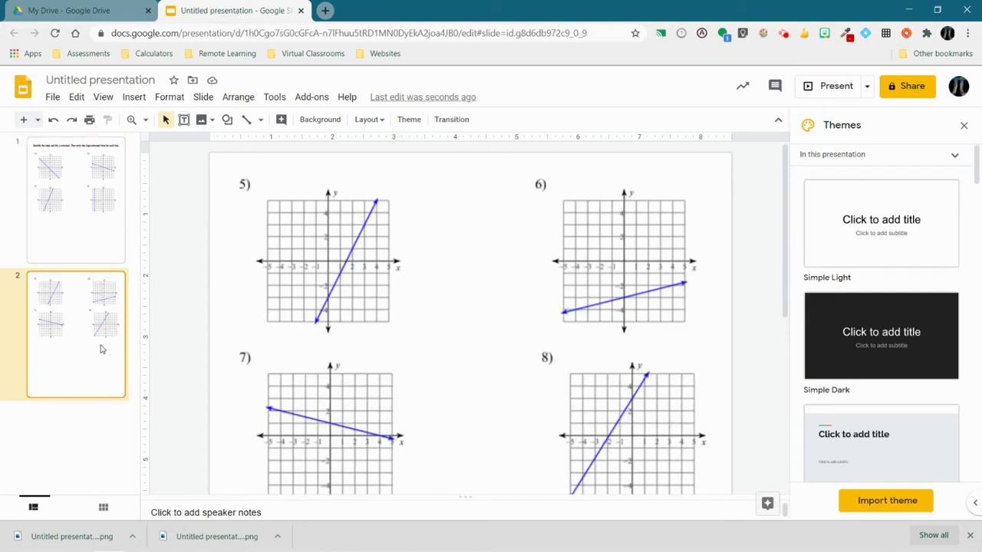
left_click(101, 214)
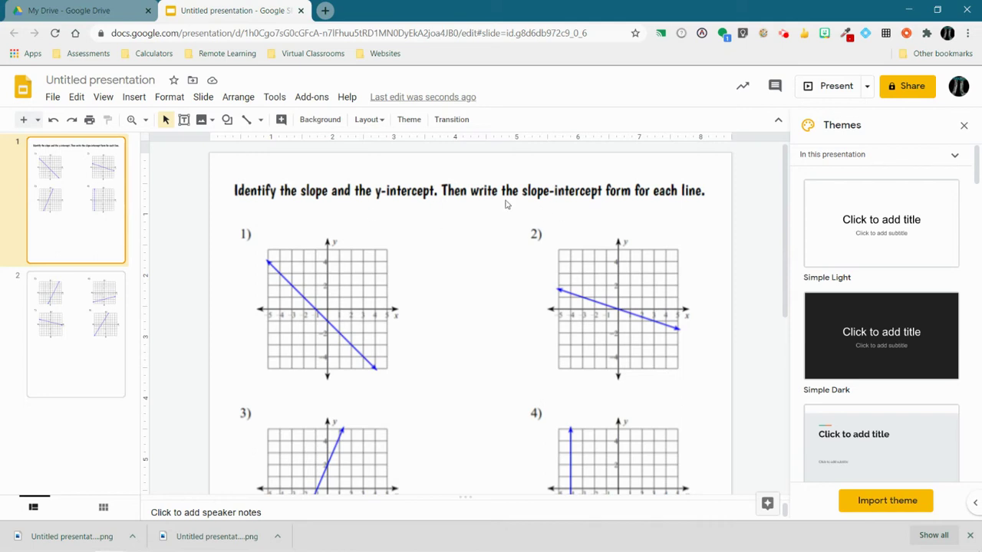
Step: Add a 'Slope:' text box to the right of graph 1
left_click(184, 120)
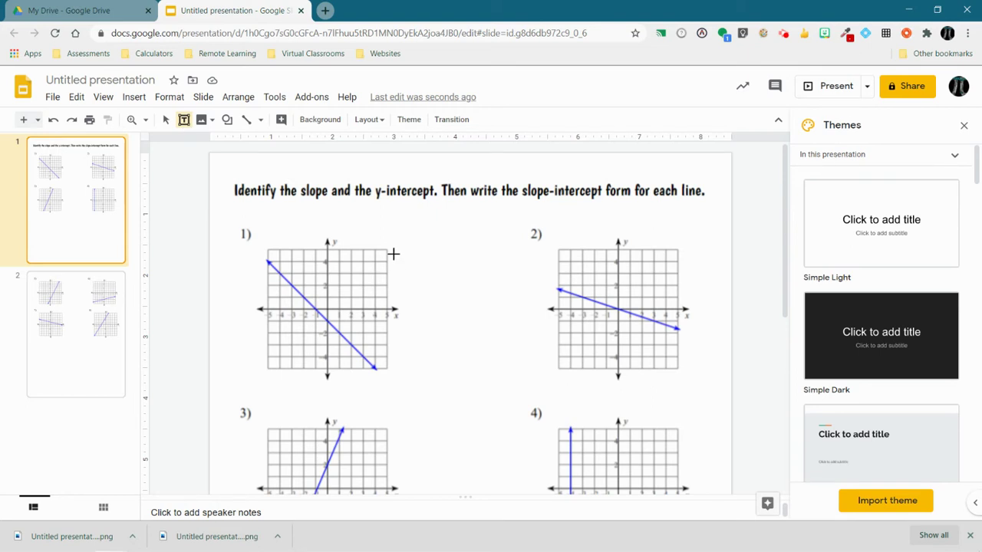
left_click_drag(394, 249, 463, 283)
type("Slope:")
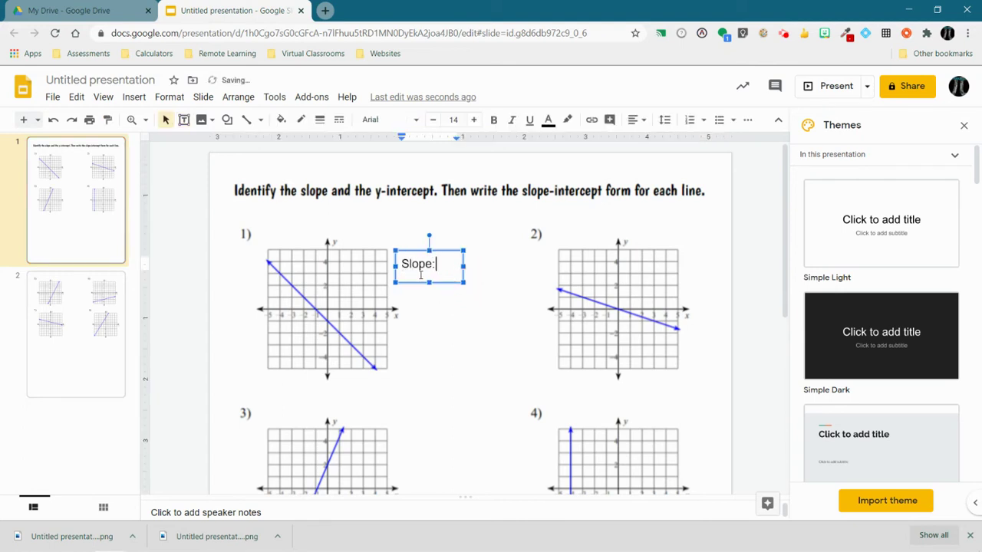
left_click(410, 253)
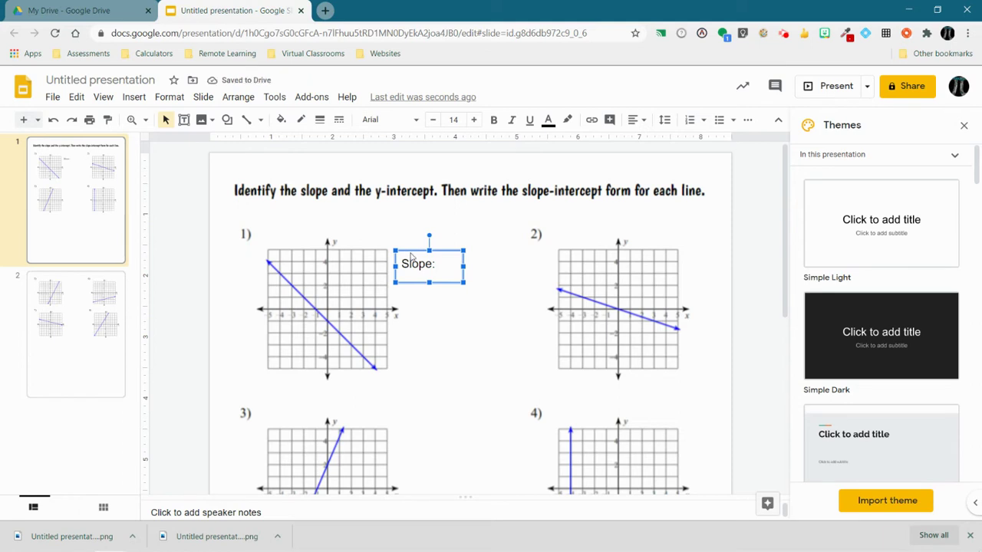
Step: Place copies of the 'Slope:' label beside graphs 2, 3 and 4
key("ctrl+d")
left_click_drag(428, 261, 699, 253)
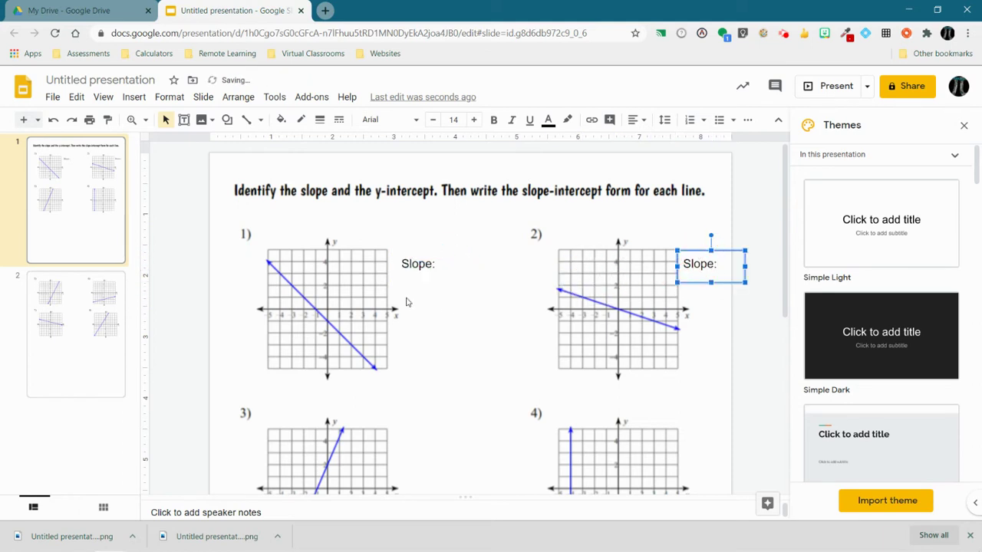
key("ctrl+v")
left_click_drag(441, 270, 418, 427)
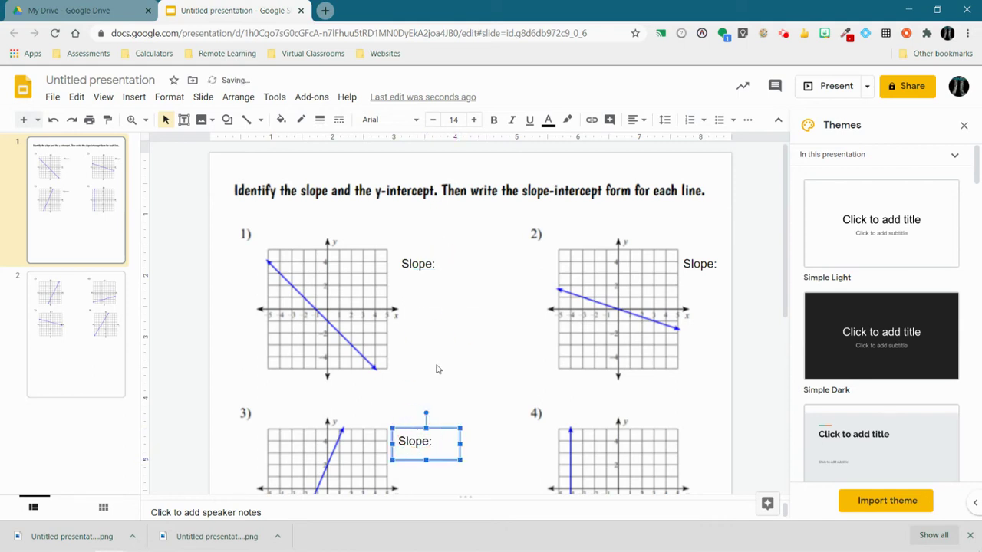
scroll(436, 368, "down", 2)
scroll(437, 370, "up", 2)
key("ctrl+v")
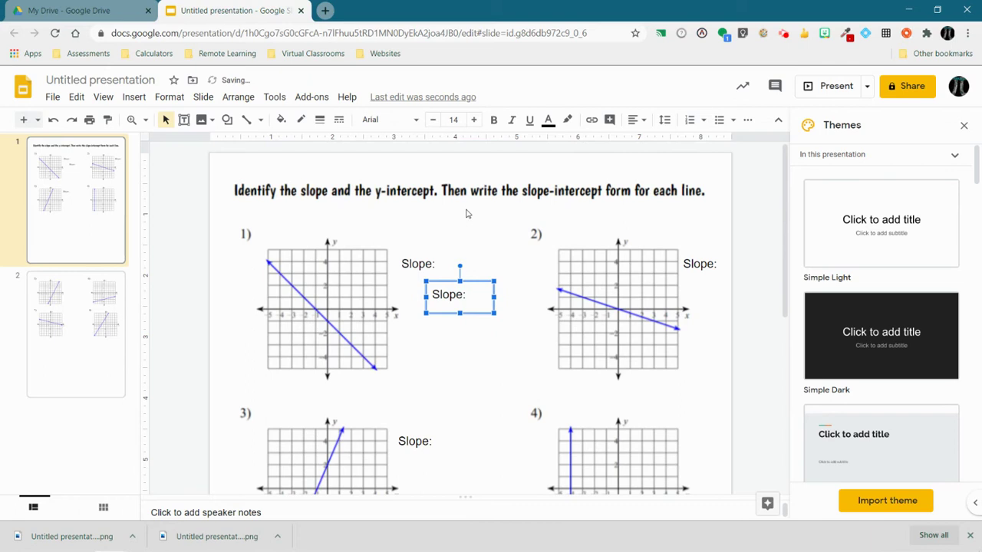
left_click_drag(479, 281, 729, 428)
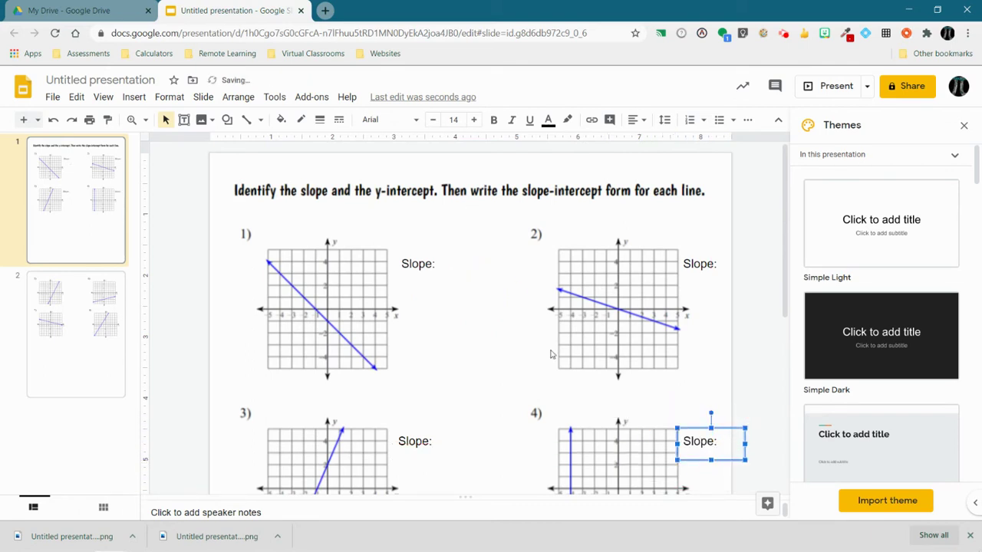
Step: Add a one-line 'Y-Intercept:' text box below graph 1's Slope label
left_click(431, 262)
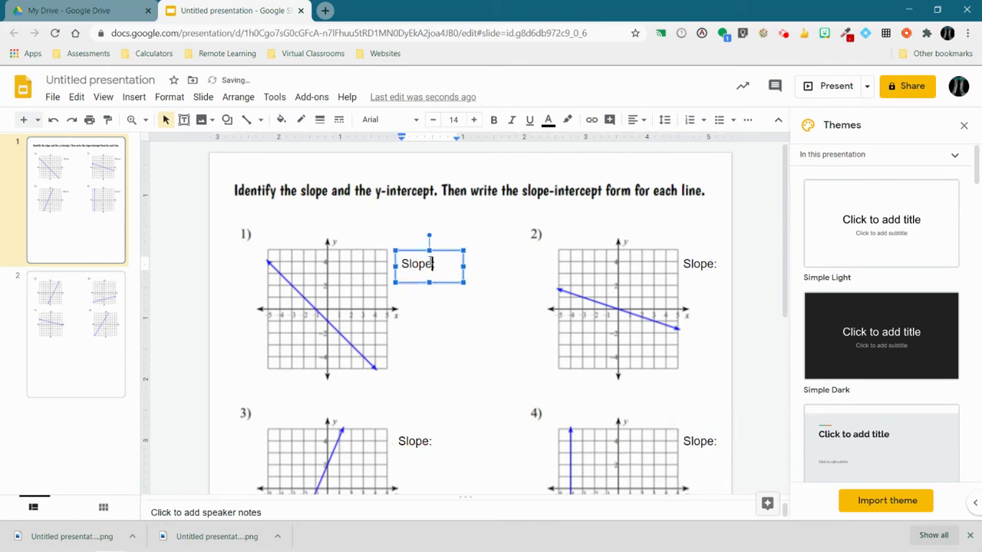
left_click(184, 120)
left_click_drag(397, 290, 460, 323)
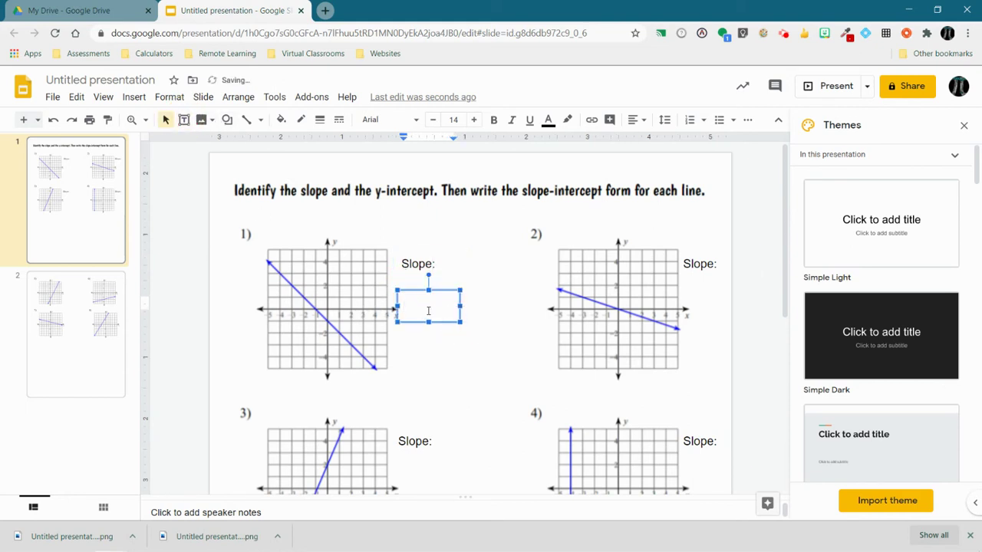
type("Y-Intercept:")
left_click_drag(460, 305, 494, 305)
left_click_drag(430, 291, 742, 287)
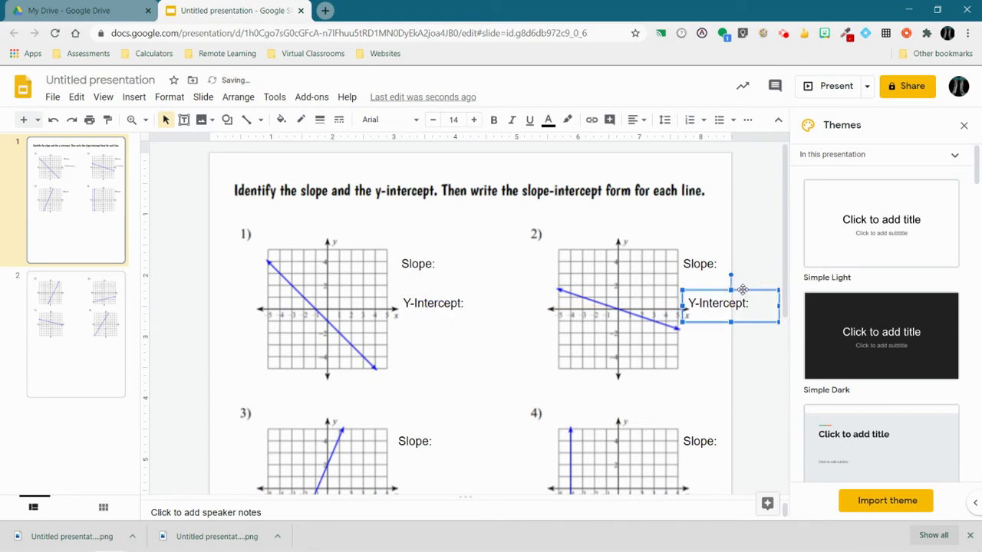
Step: Place copies of the Y-Intercept label under graph 3's and graph 4's Slope labels
key("ctrl+v")
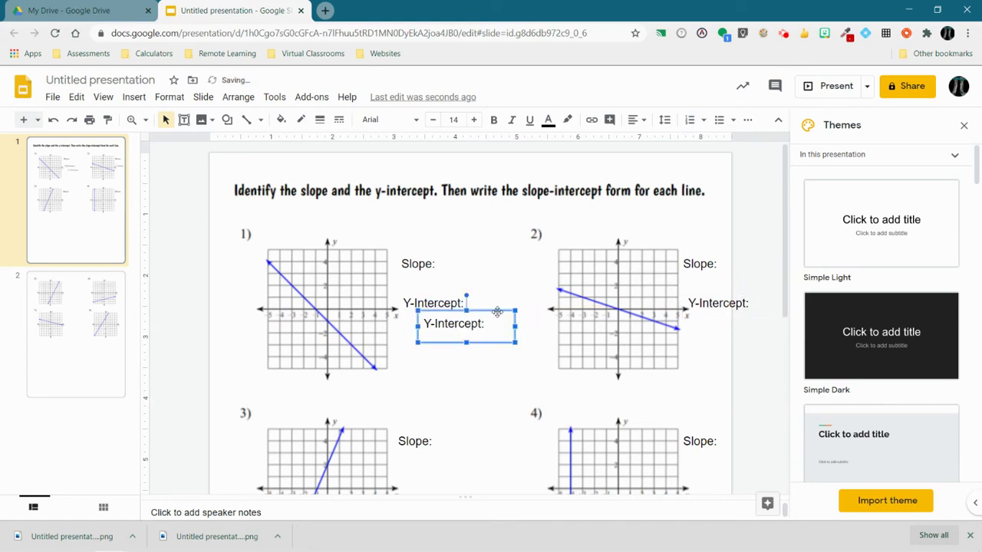
left_click_drag(497, 310, 472, 459)
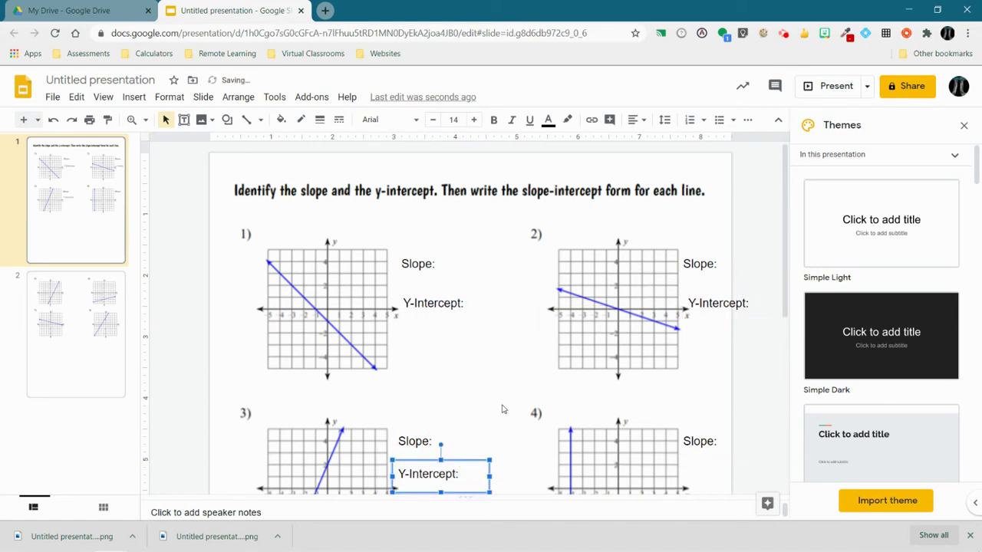
key("ctrl+z")
left_click_drag(500, 321, 752, 460)
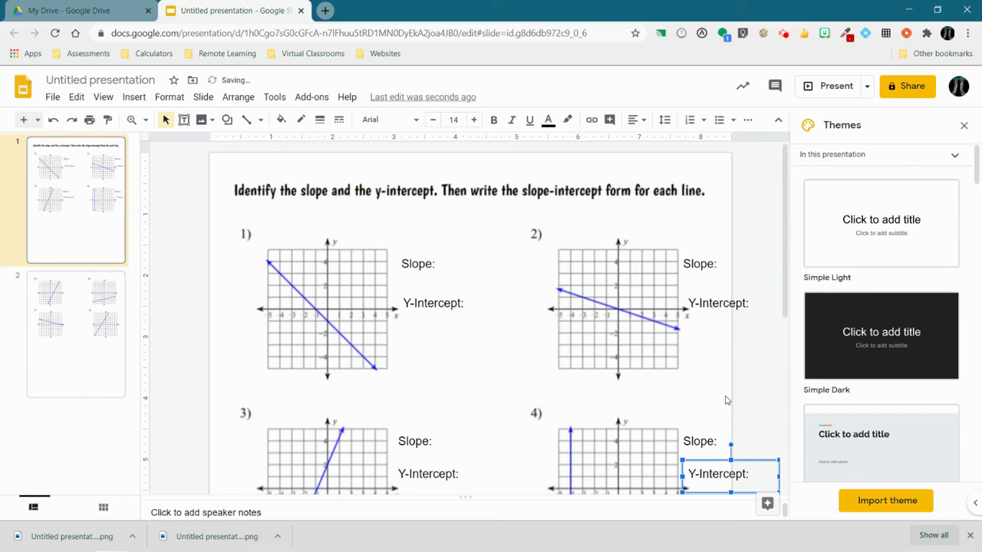
scroll(727, 399, "down", 2)
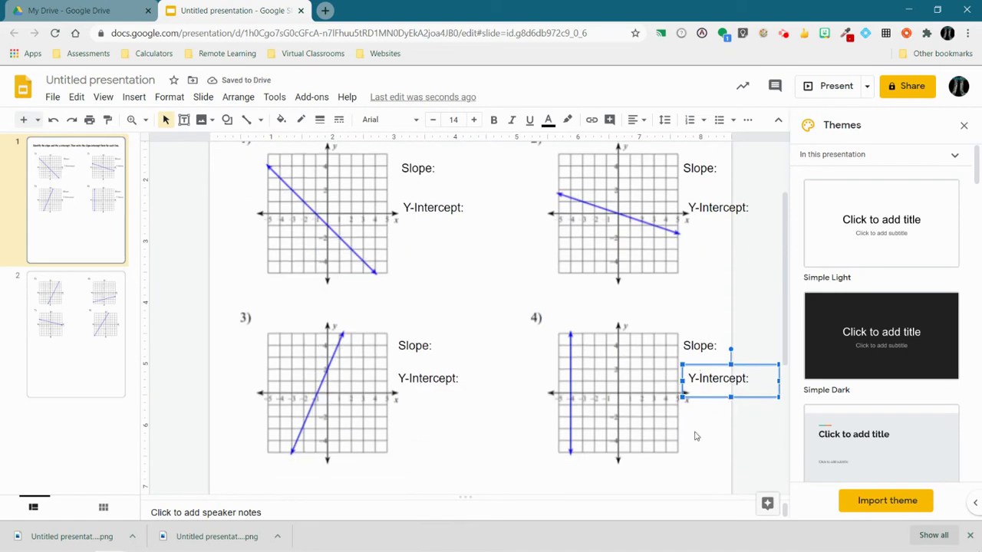
Step: Nudge graph 4's and graph 2's Y-Intercept labels slightly left into alignment
left_click(756, 431)
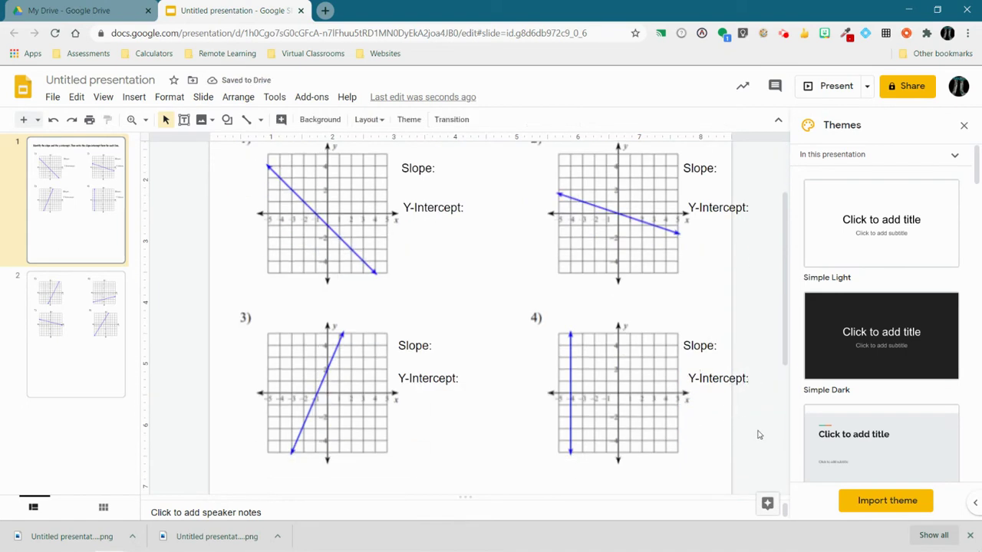
left_click(701, 377)
left_click_drag(696, 362, 693, 363)
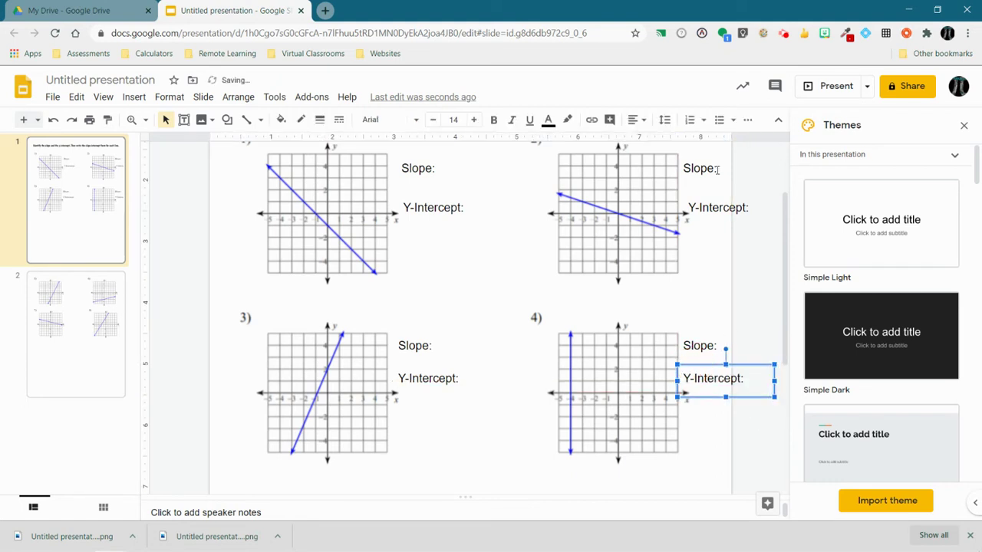
left_click(713, 205)
left_click_drag(710, 195, 705, 195)
left_click(757, 330)
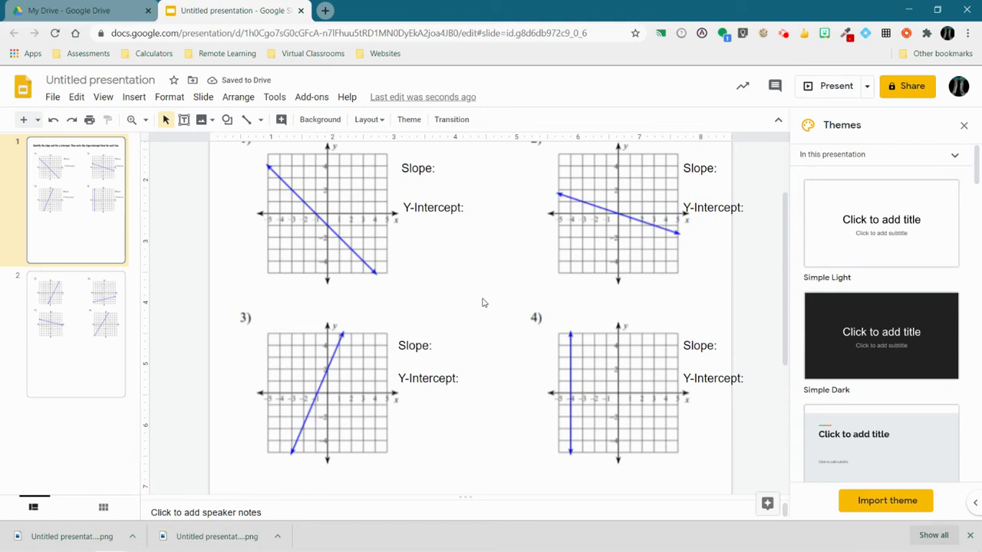
scroll(483, 301, "down", 2)
scroll(483, 298, "up", 4)
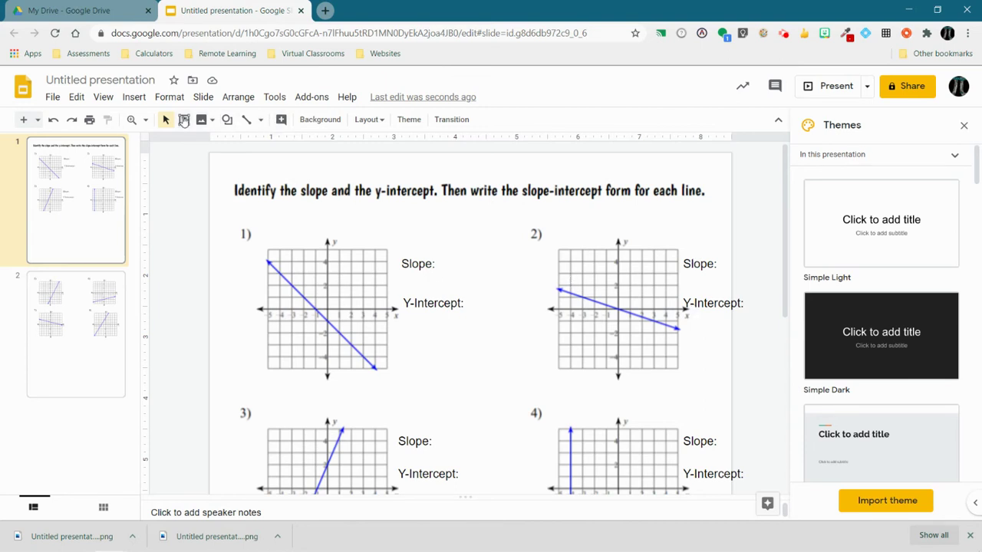
Step: Create an 'Equation:' text box below graph 1's Y-Intercept label
left_click(184, 119)
left_click_drag(401, 326, 503, 354)
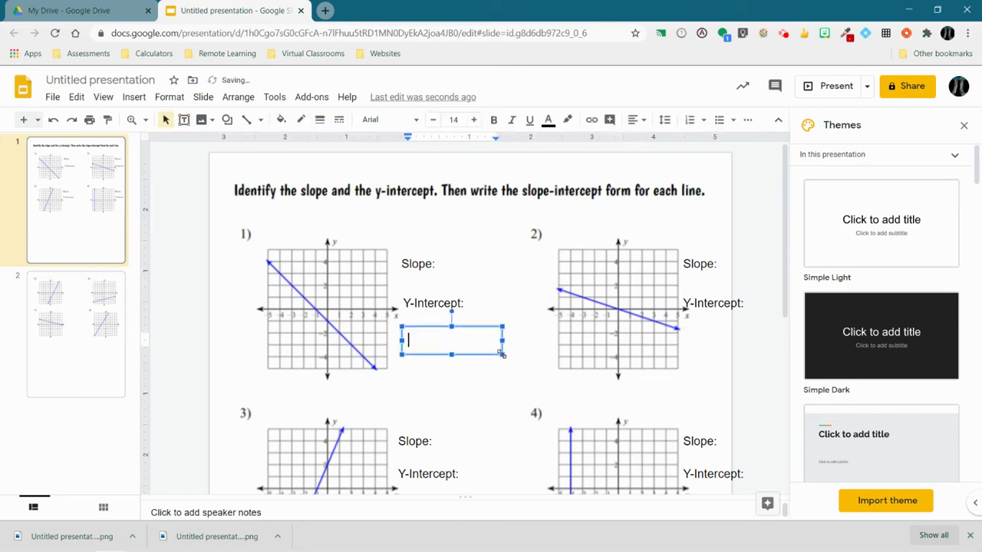
type("Equation:")
key("Escape")
Step: Duplicate the Equation label beside graphs 2, 3 and 4 under their Y-Intercept labels
key("ctrl+d")
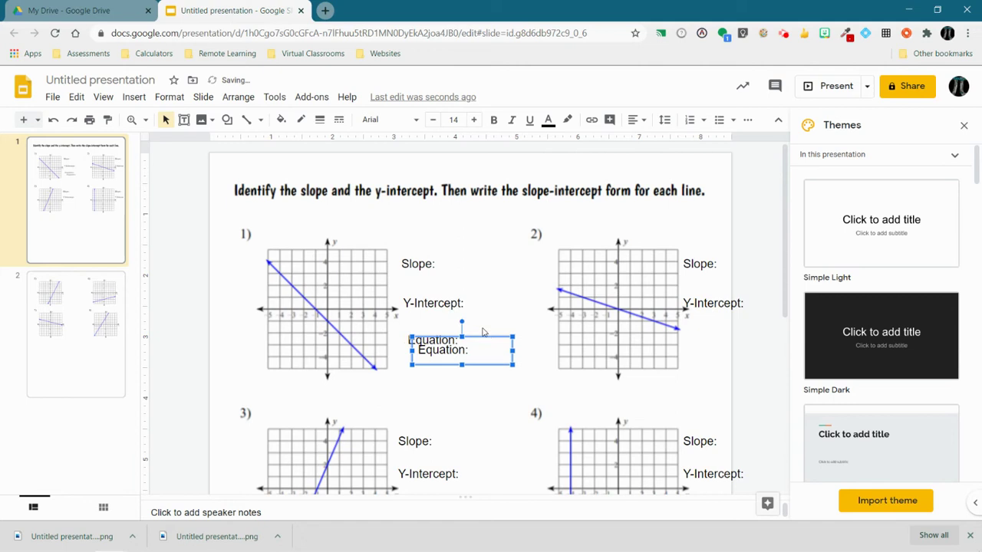
left_click_drag(486, 336, 761, 334)
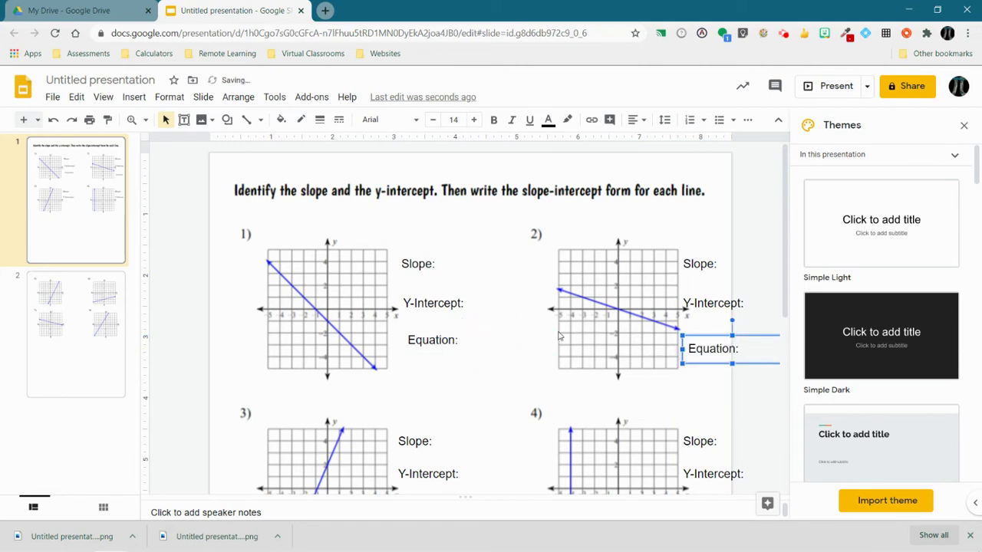
left_click(476, 345)
key("ctrl+d")
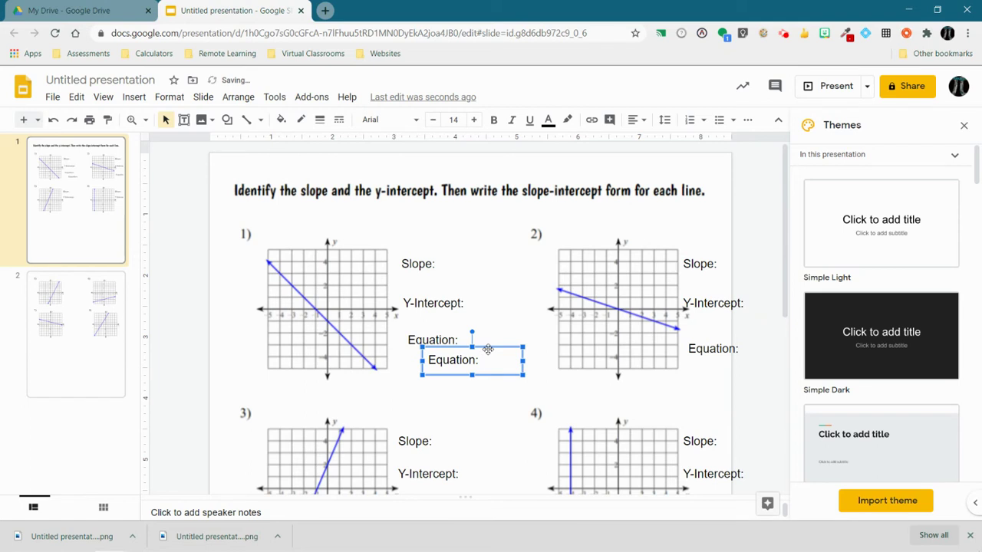
scroll(488, 349, "down", 3)
left_click_drag(491, 228, 460, 382)
key("ctrl+v")
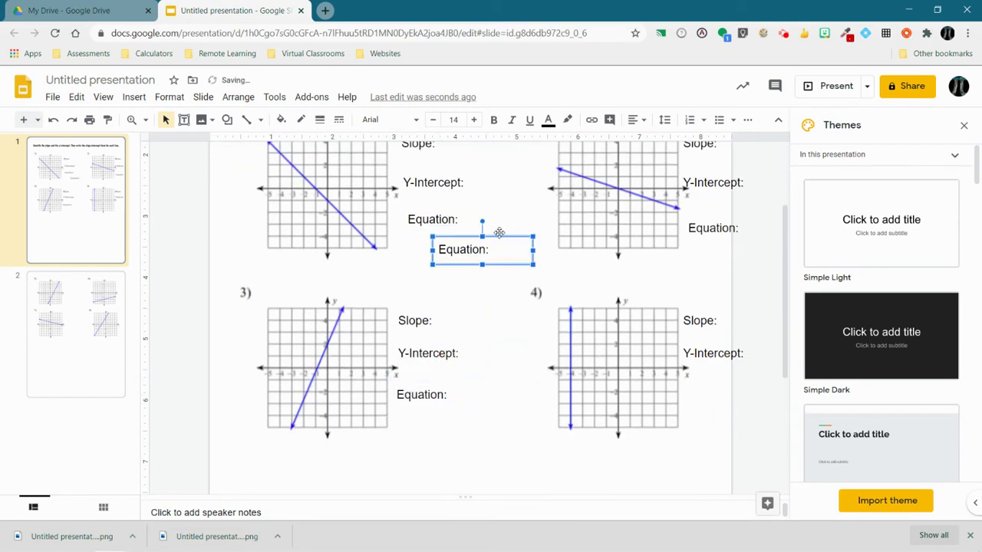
left_click_drag(499, 233, 747, 379)
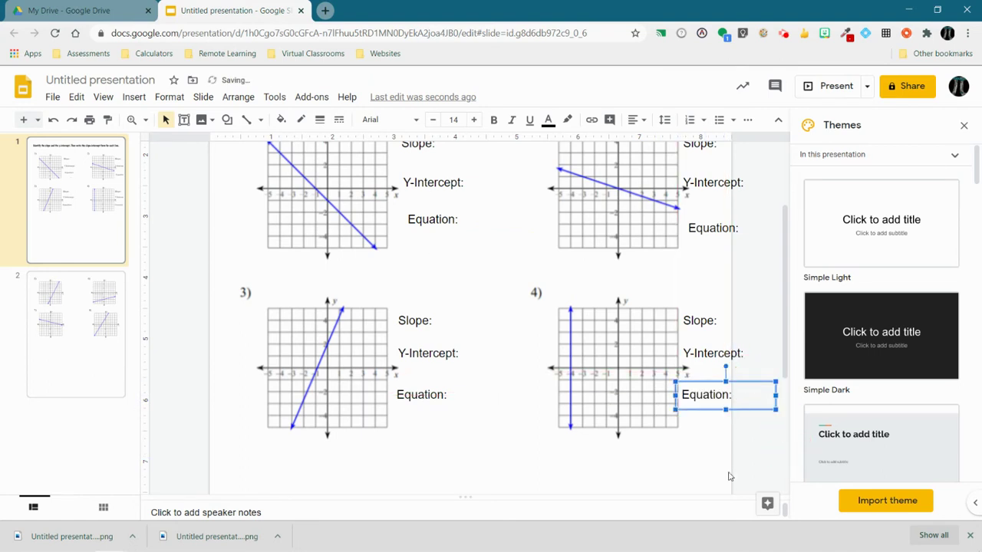
left_click(729, 476)
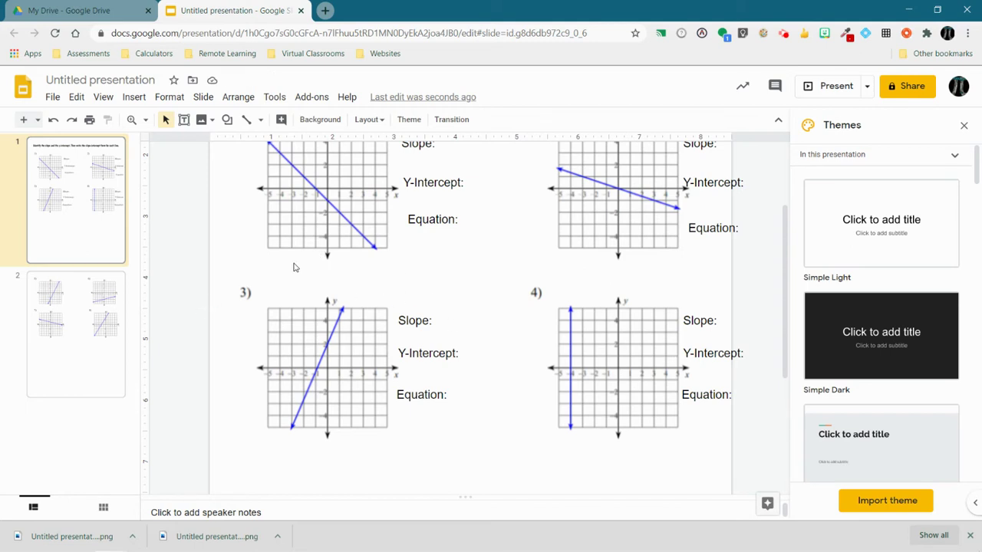
Step: On slide 2, draw a rectangle below graph 7 and fill it light pink
left_click(85, 352)
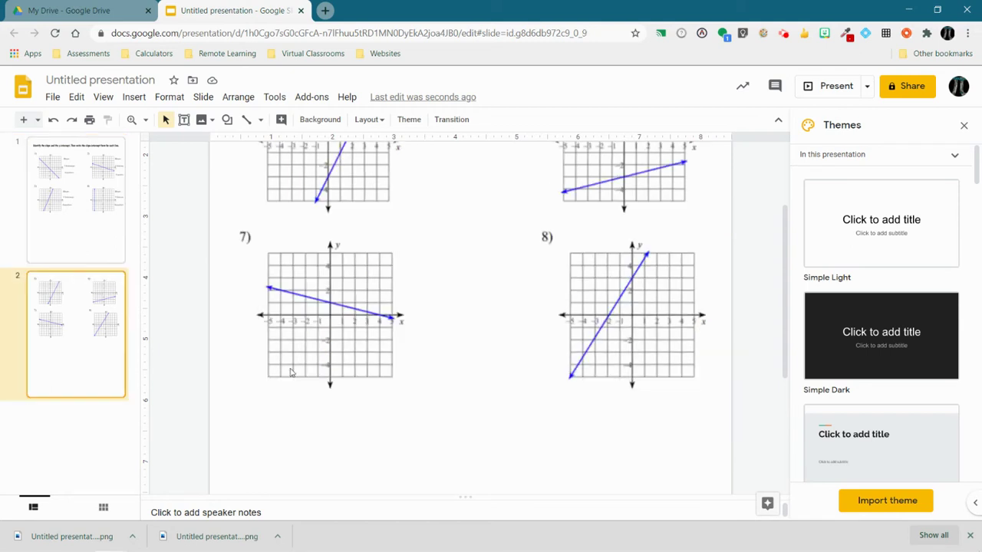
scroll(290, 373, "up", 2)
scroll(290, 373, "down", 5)
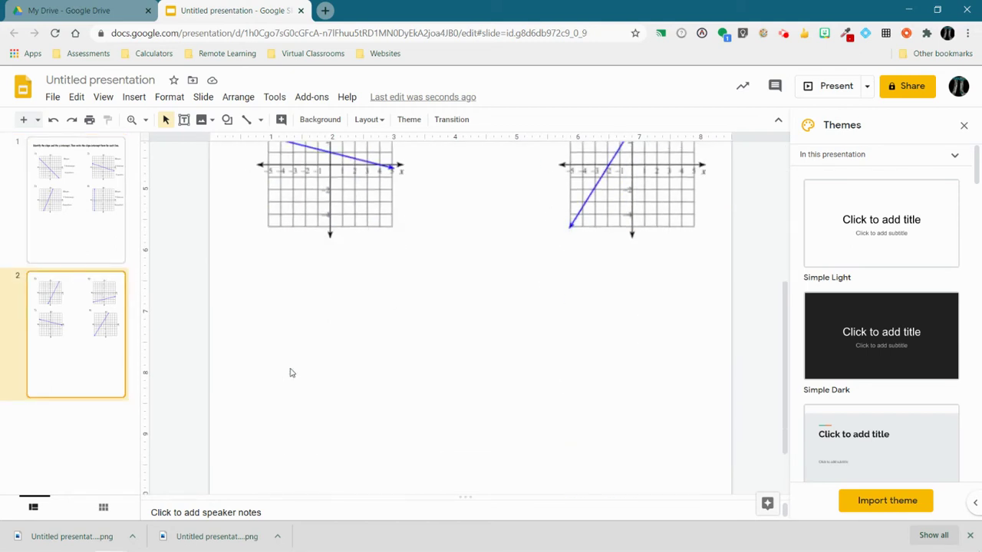
left_click(227, 119)
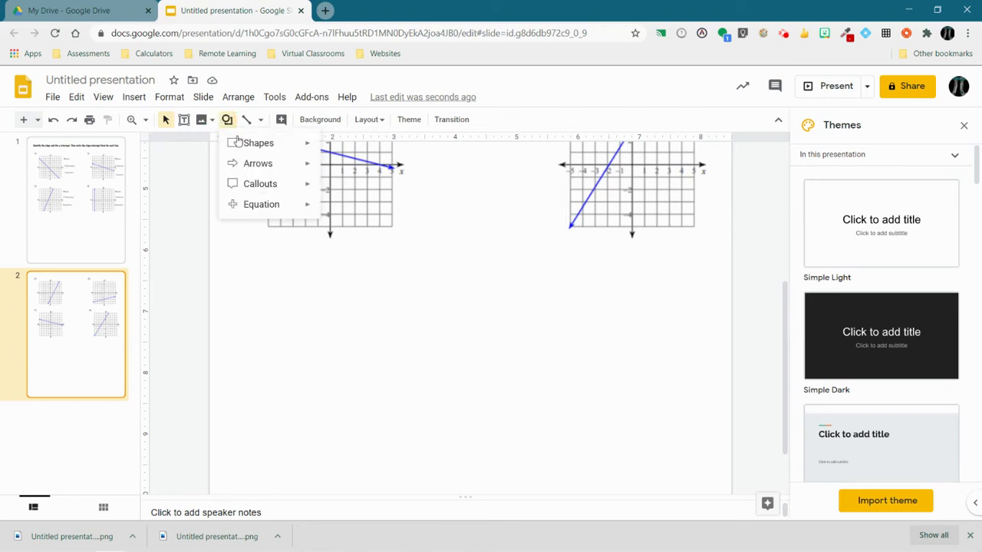
mouse_move(246, 143)
left_click(332, 148)
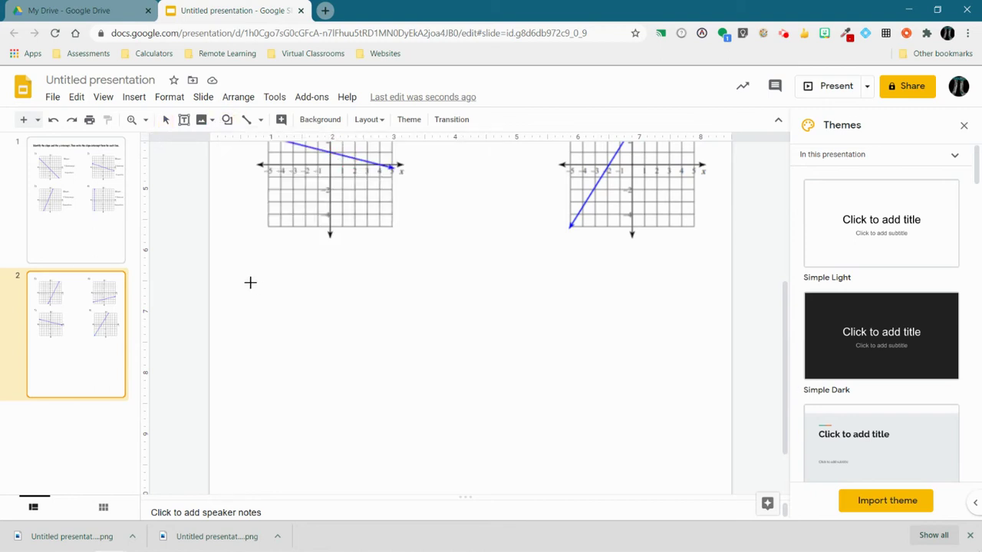
left_click_drag(250, 276, 318, 311)
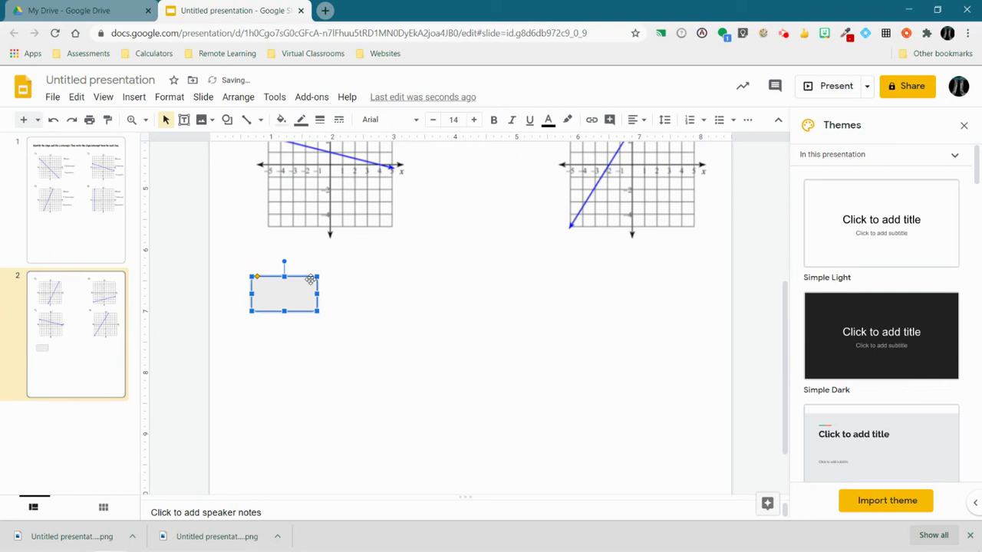
left_click(280, 120)
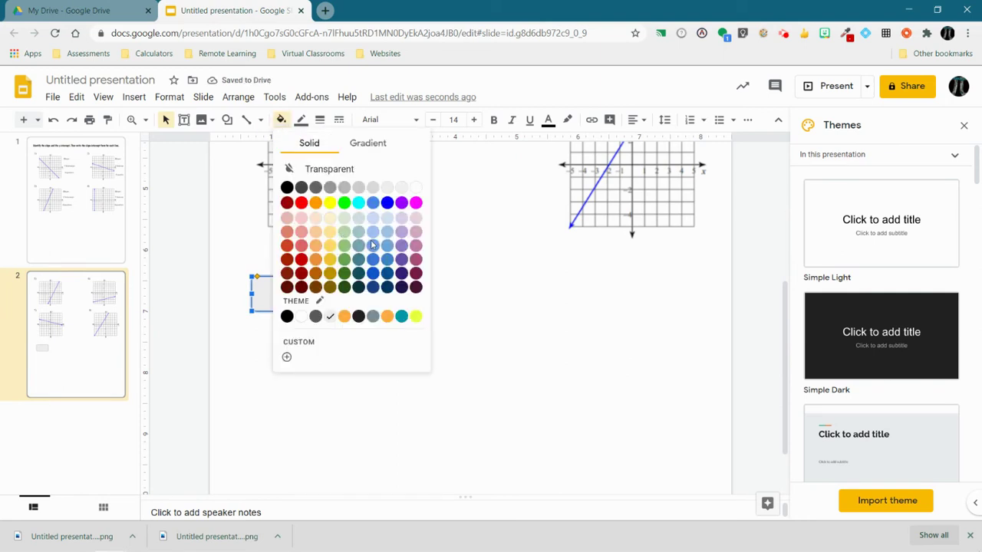
left_click(302, 222)
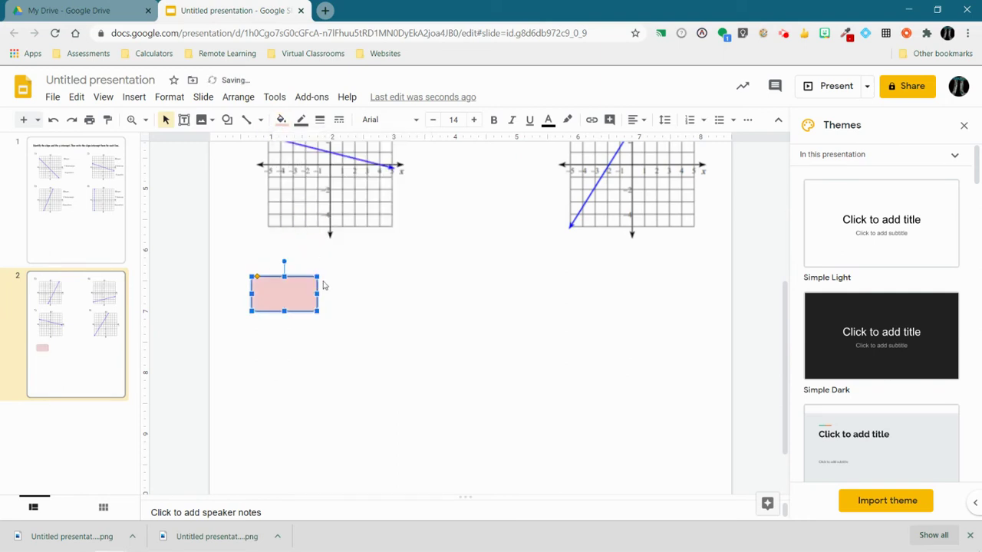
Step: Duplicate the pink rectangle into two rows of three boxes beneath graphs 7 and 8
key("ctrl+d")
left_click_drag(314, 295, 400, 287)
key("ctrl+v")
left_click_drag(320, 317, 464, 291)
key("ctrl+v")
key("ctrl+v")
key("ctrl+v")
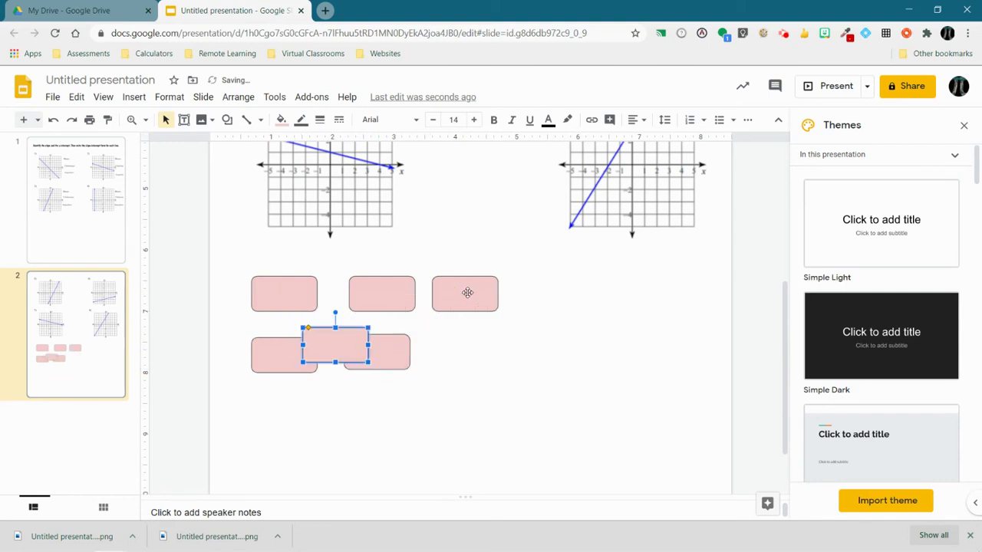
left_click_drag(351, 346, 484, 353)
scroll(484, 353, "up", 3)
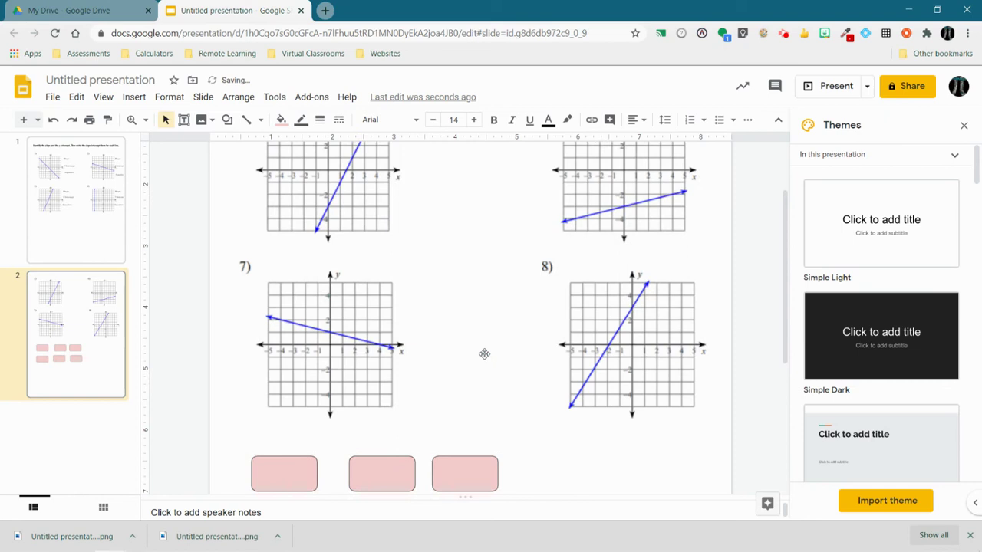
scroll(484, 353, "down", 4)
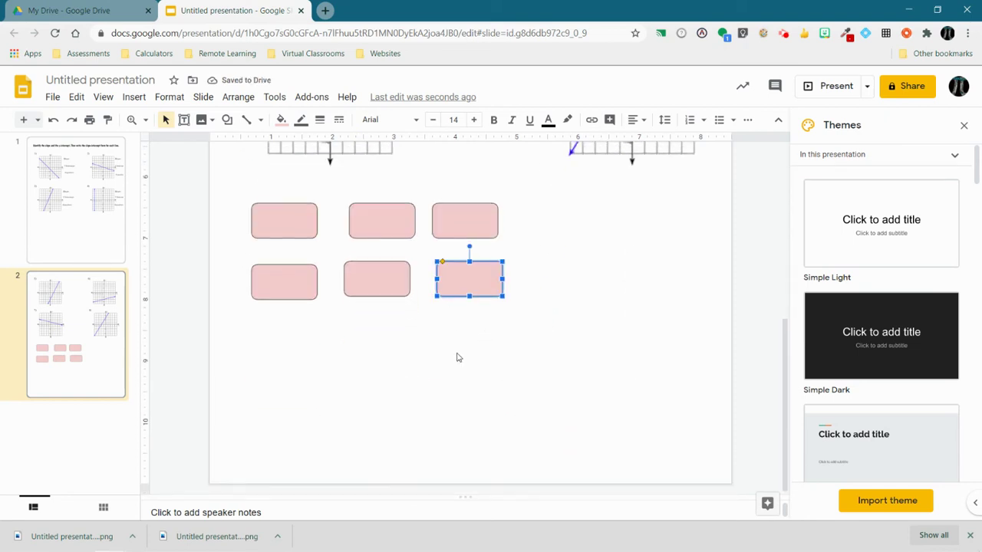
scroll(458, 357, "up", 2)
scroll(457, 357, "up", 3)
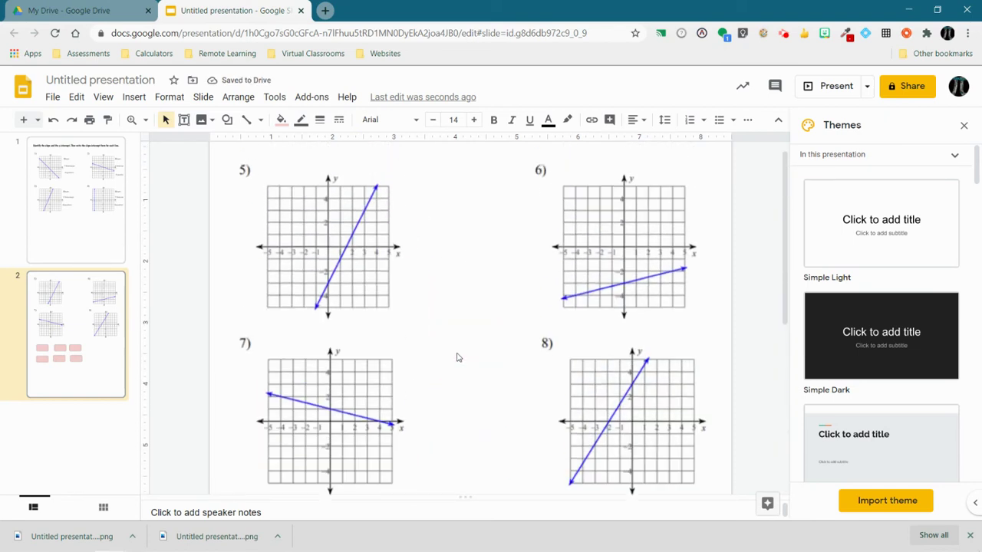
scroll(457, 357, "down", 3)
Step: Type 'Slope 2' into the middle bottom pink box
left_click_drag(462, 422, 456, 425)
left_click(278, 371)
left_click(279, 372)
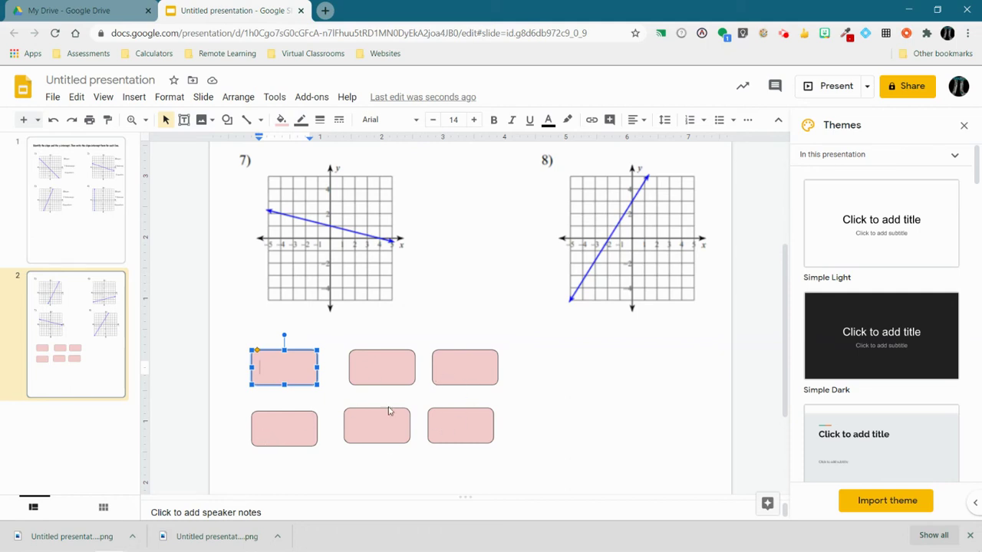
scroll(388, 411, "up", 2)
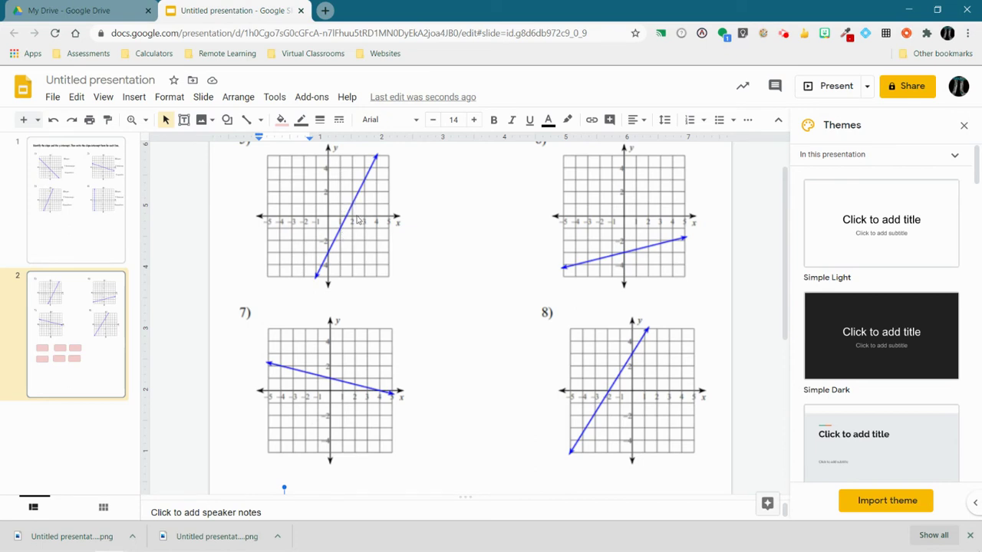
scroll(357, 220, "down", 3)
left_click(384, 352)
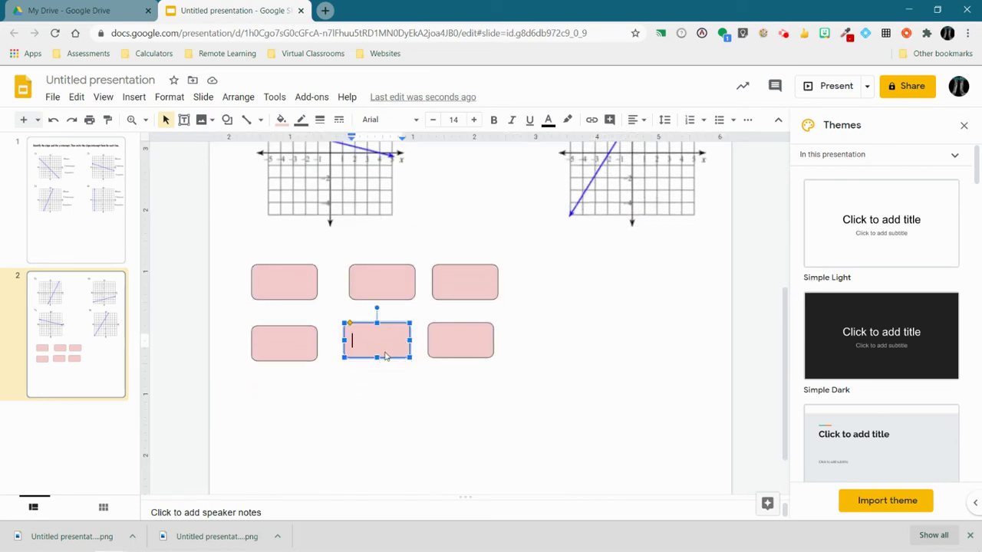
type("Slope 2")
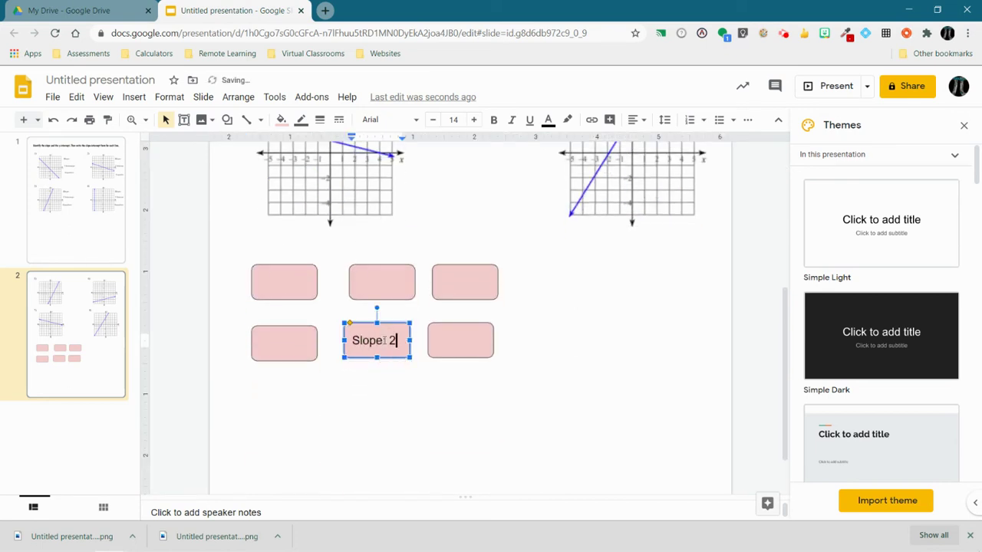
Step: Label the top-right box 'Slope: 1/2', shrinking the fraction to fit one line
left_click(460, 281)
type("Slop")
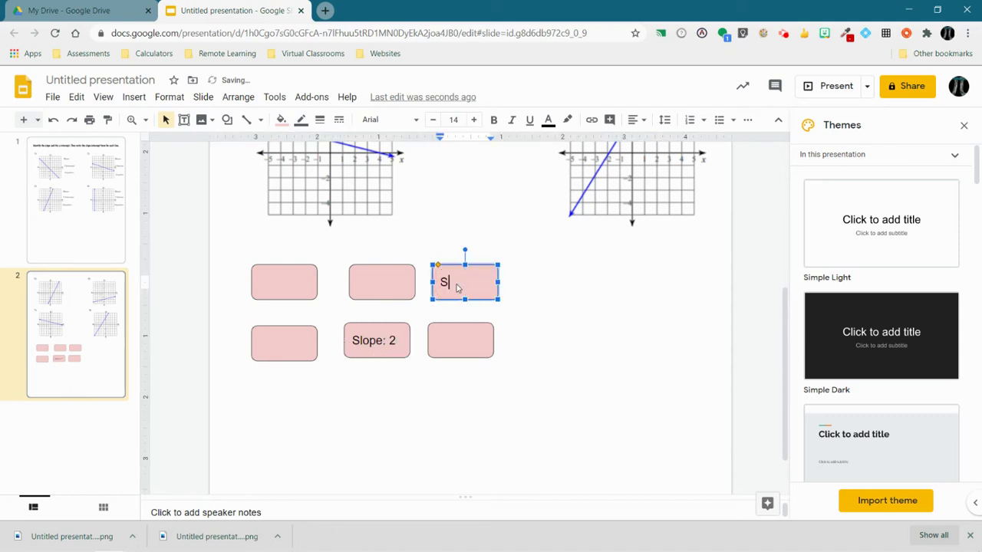
key("BackSpace")
key("BackSpace")
type("e")
type("pe: 1/2")
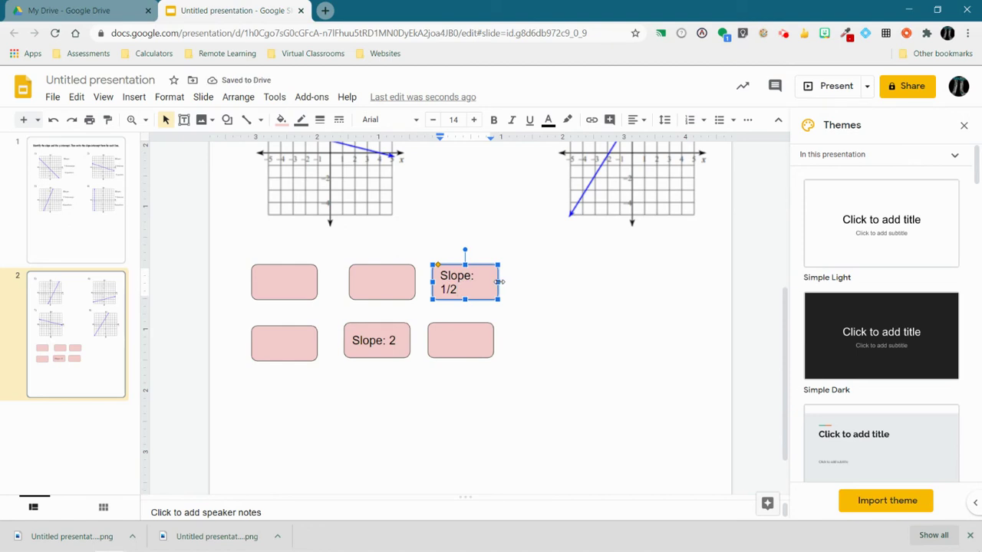
left_click(467, 286)
left_click_drag(459, 290, 444, 291)
left_click(433, 123)
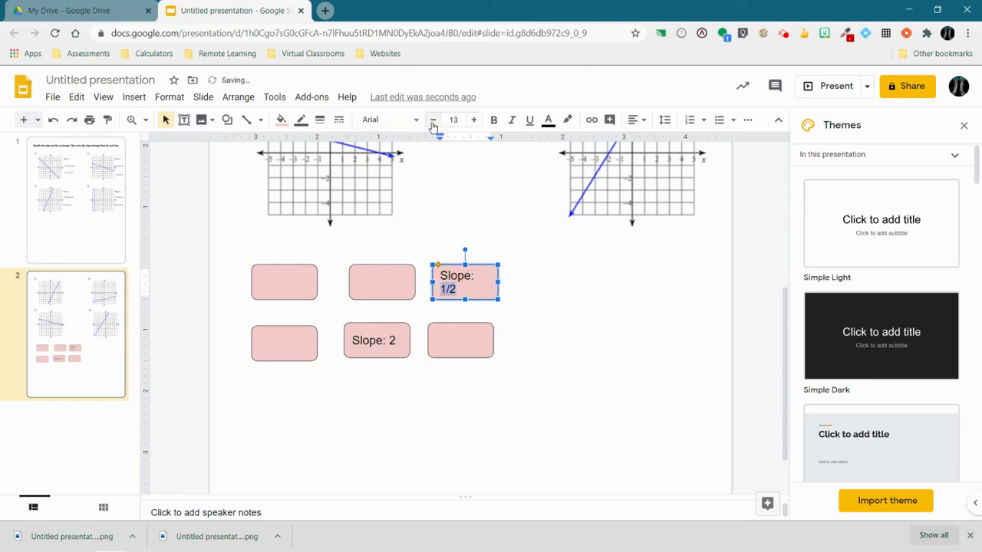
left_click(433, 122)
left_click(432, 123)
left_click(433, 122)
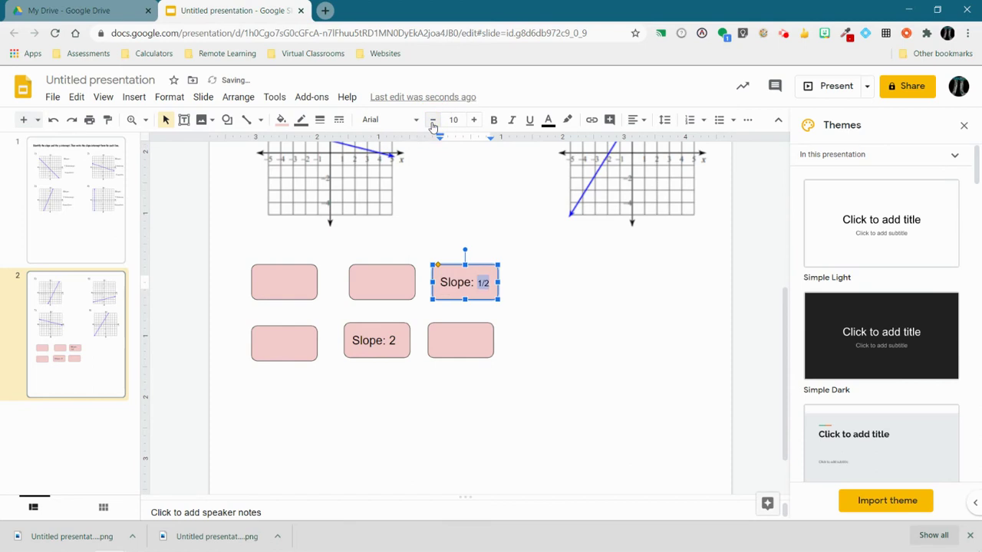
left_click(533, 368)
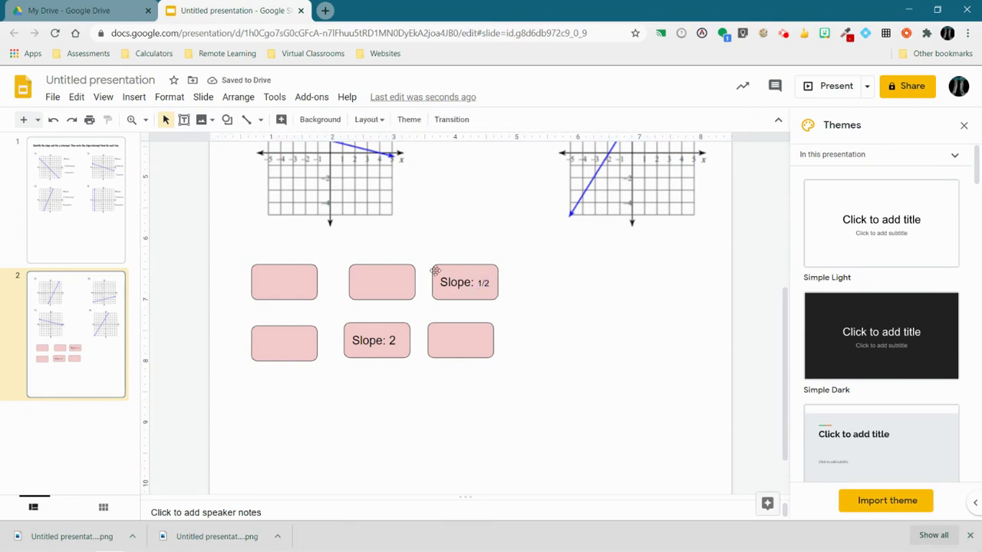
scroll(449, 269, "up", 4)
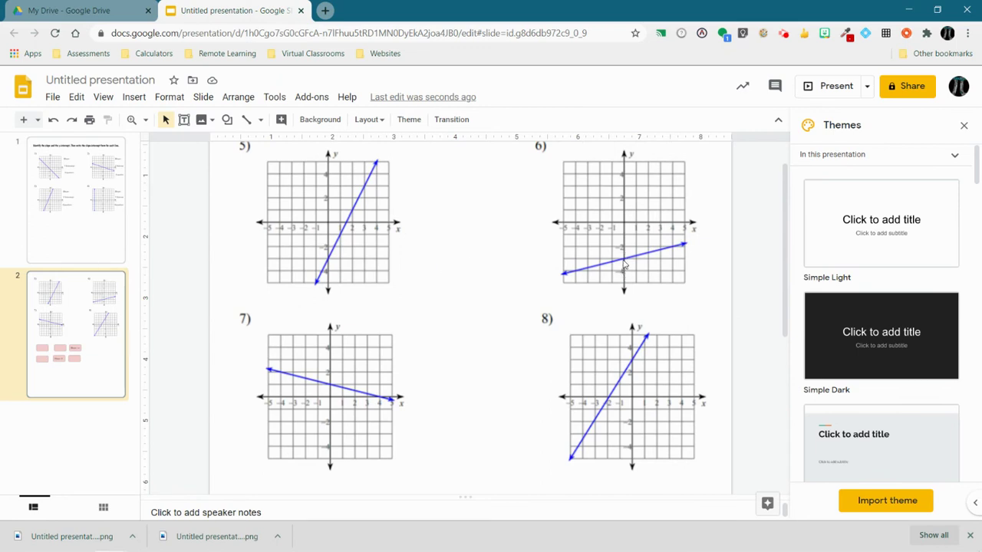
scroll(431, 290, "down", 4)
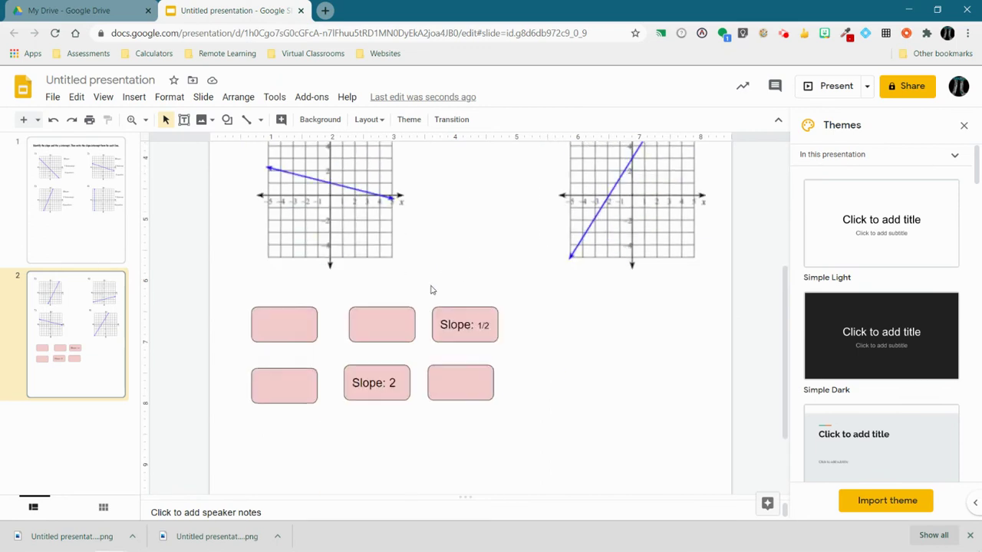
Step: Label the top-left box 'Slope: 1/4' with a smaller fraction
left_click(285, 288)
type("Slo")
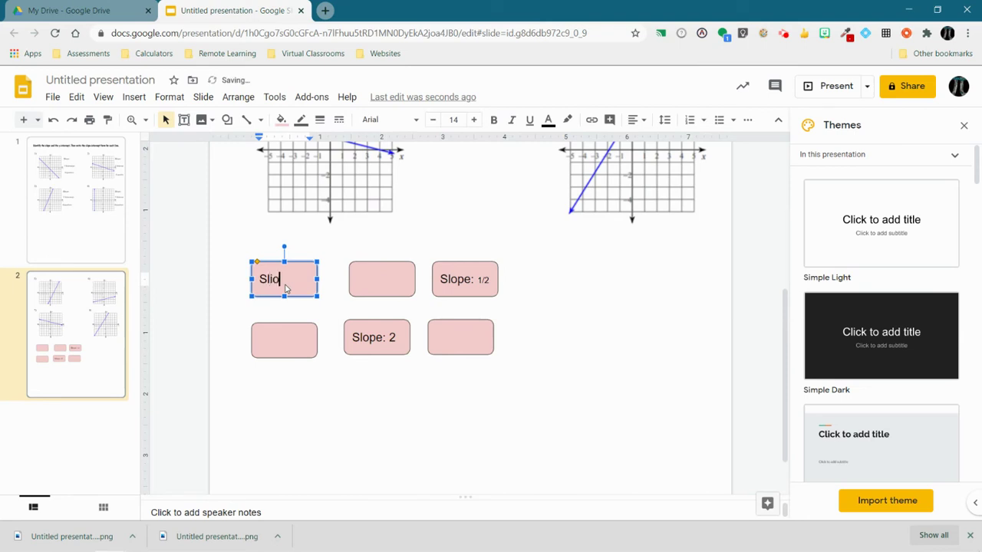
key("BackSpace")
type("ope: 1/4")
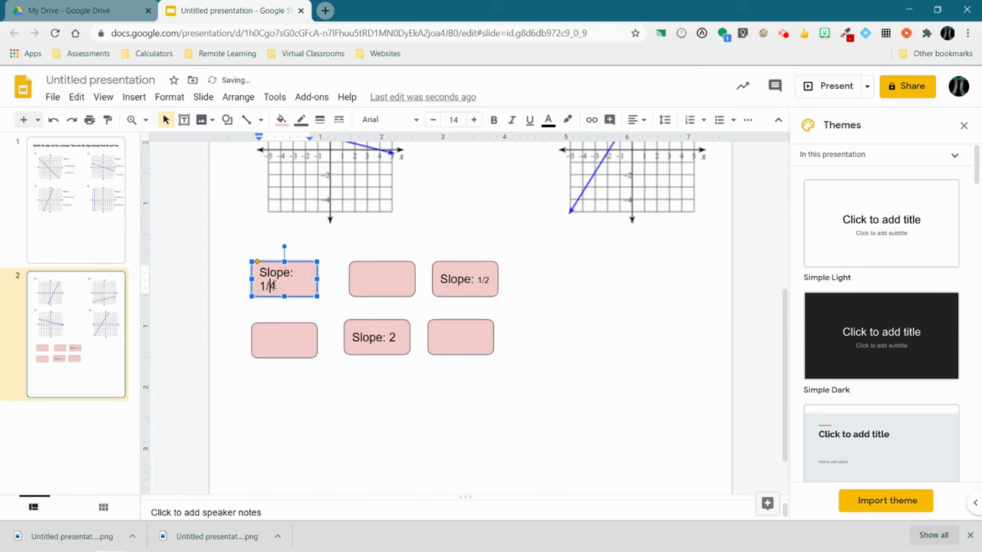
left_click_drag(280, 286, 263, 289)
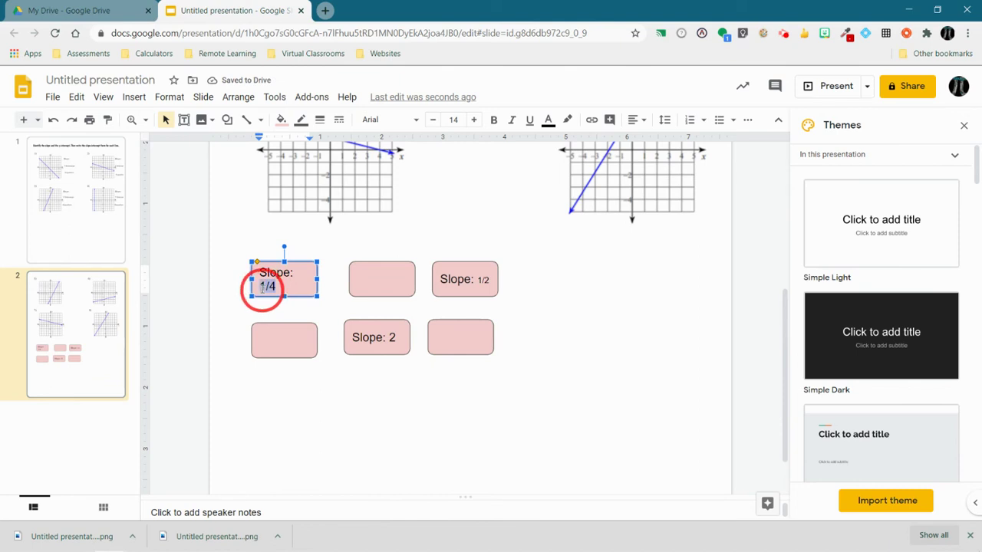
left_click(430, 120)
left_click(431, 120)
left_click(430, 121)
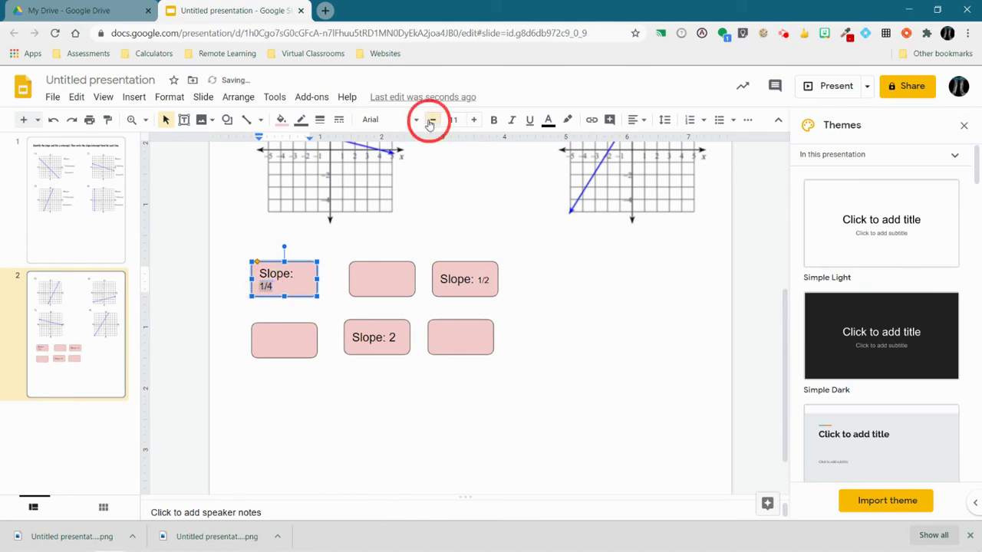
left_click(306, 390)
scroll(334, 264, "up", 2)
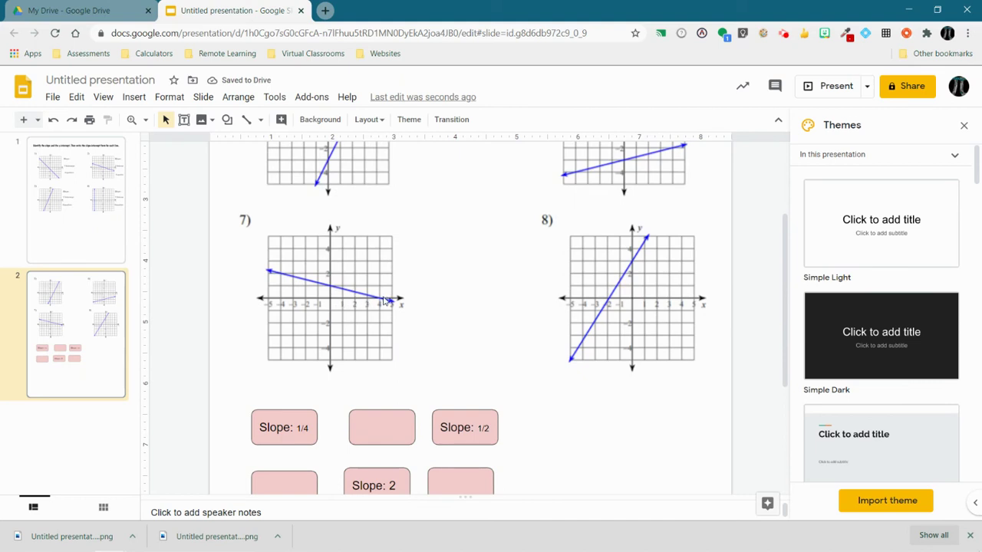
scroll(383, 302, "down", 2)
Step: Label the bottom-right box 'Slope: -1/4', reducing the fraction's font size
double_click(443, 363)
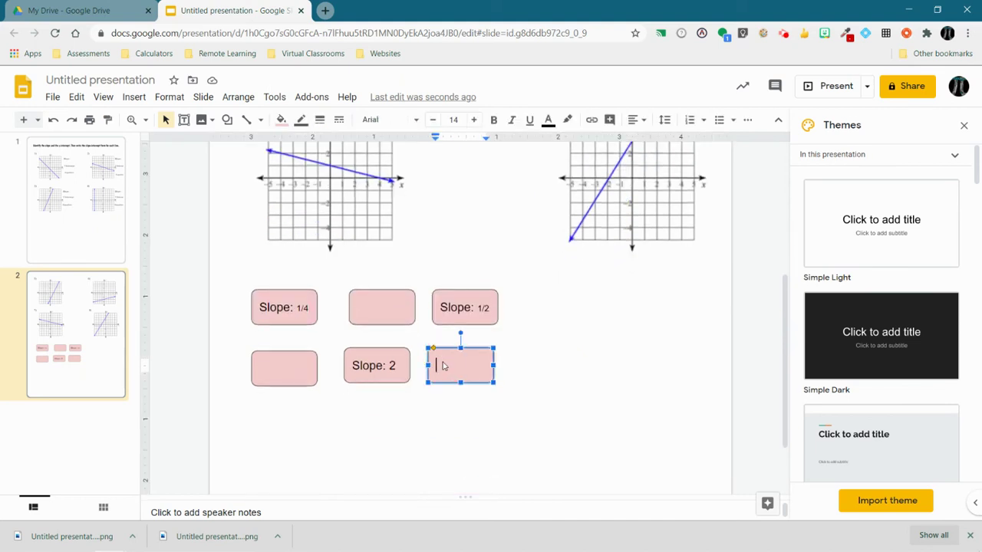
type("Slope: -1/4")
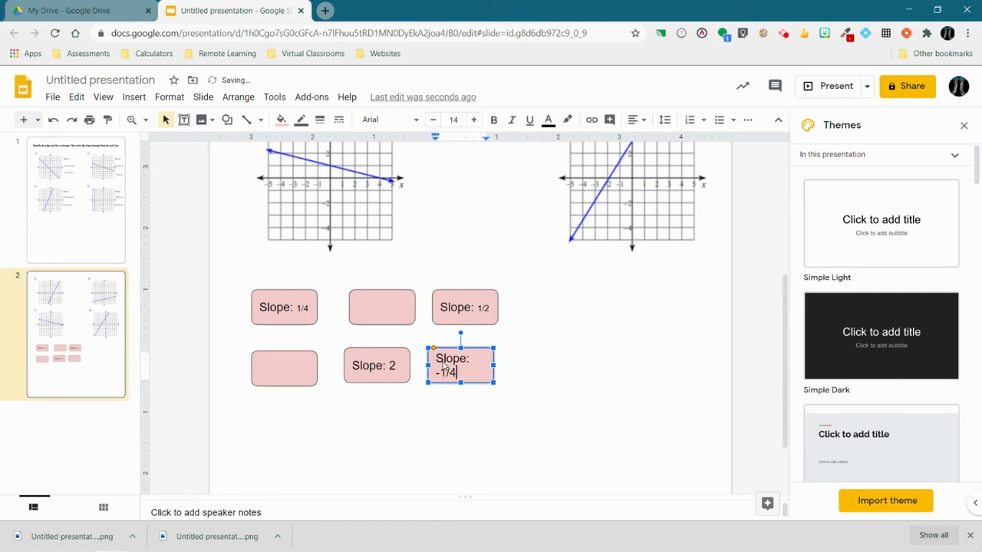
left_click_drag(463, 375, 434, 375)
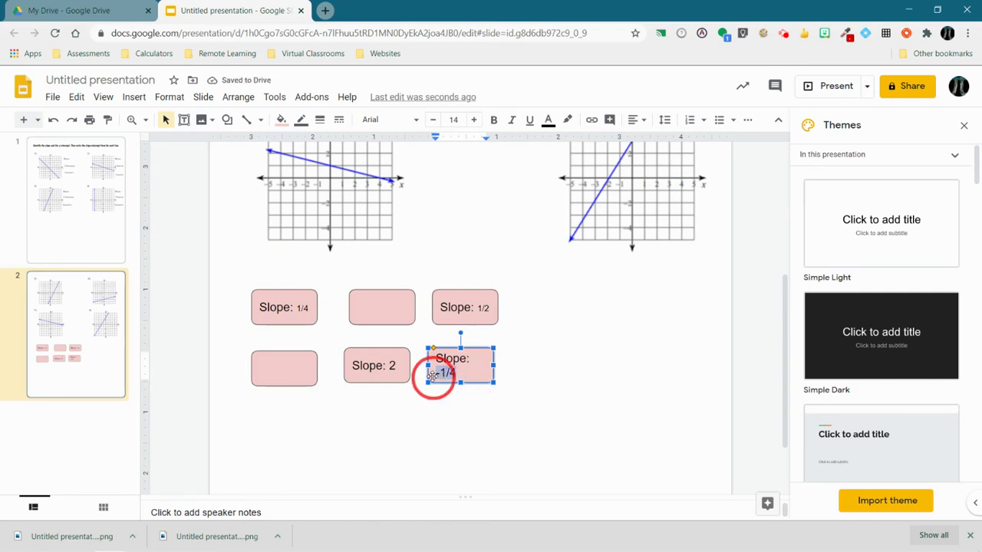
left_click(431, 121)
left_click(432, 120)
left_click(432, 121)
left_click(432, 120)
left_click(432, 120)
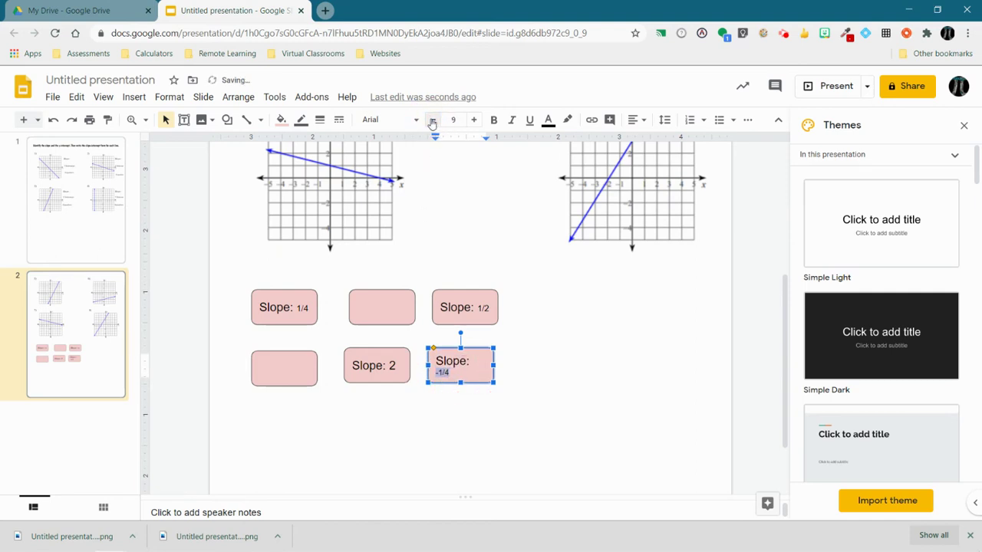
left_click(432, 120)
left_click(517, 384)
scroll(563, 373, "up", 2)
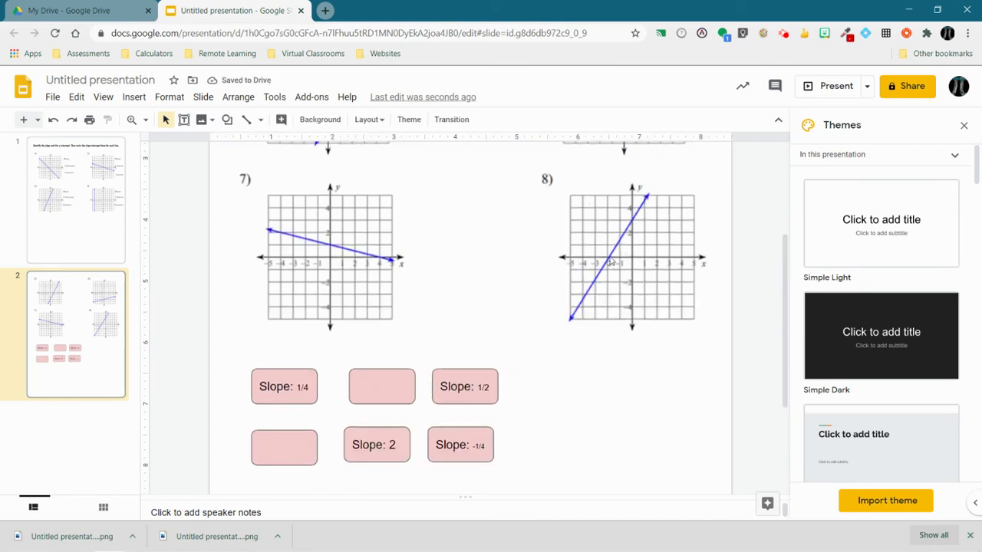
Step: Label the top-middle box 'Slope: 3/2' with the fraction shrunk to one line
double_click(394, 384)
type("S")
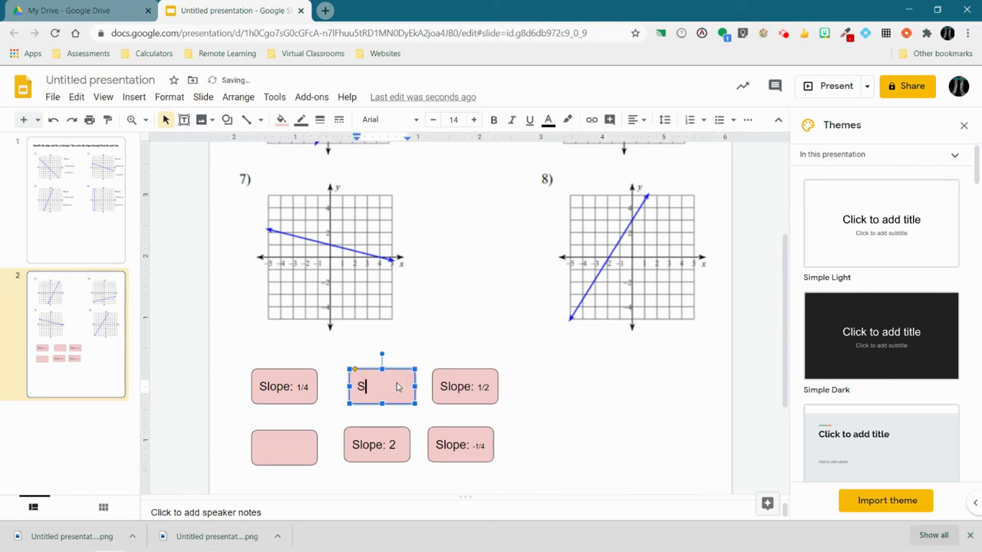
type("leeop")
key("BackSpace")
key("BackSpace")
key("BackSpace")
type("ope: 3/2")
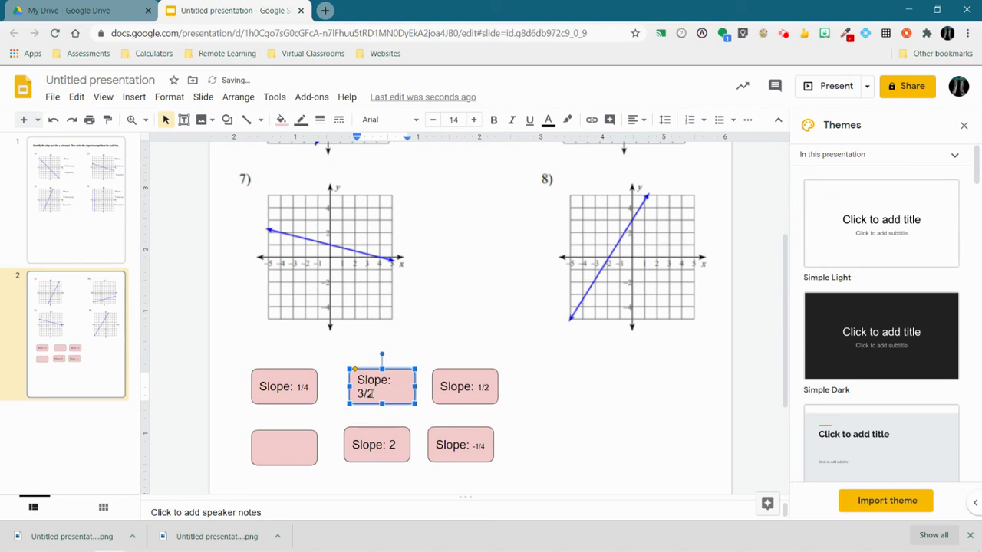
left_click_drag(370, 394, 360, 393)
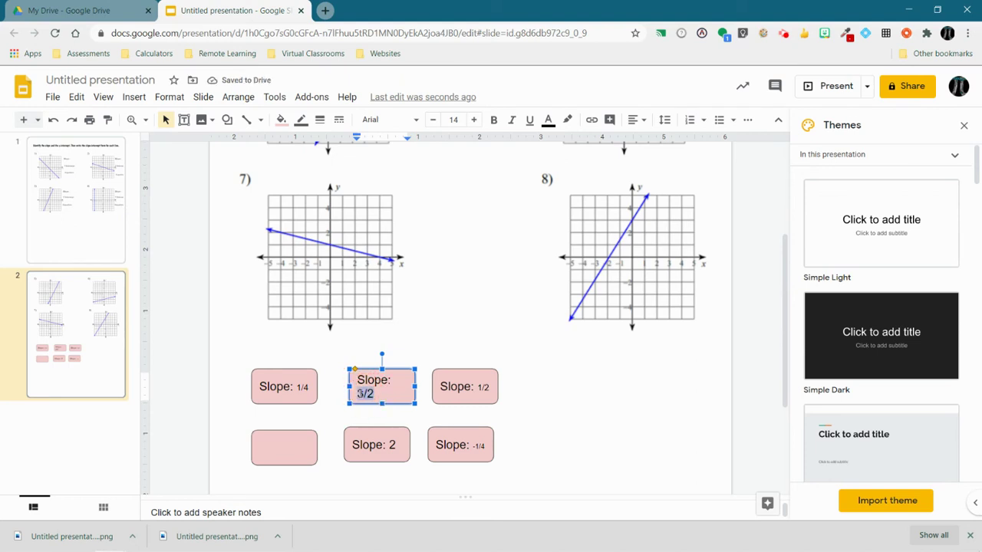
left_click(433, 123)
left_click(433, 123)
left_click(433, 123)
left_click(433, 123)
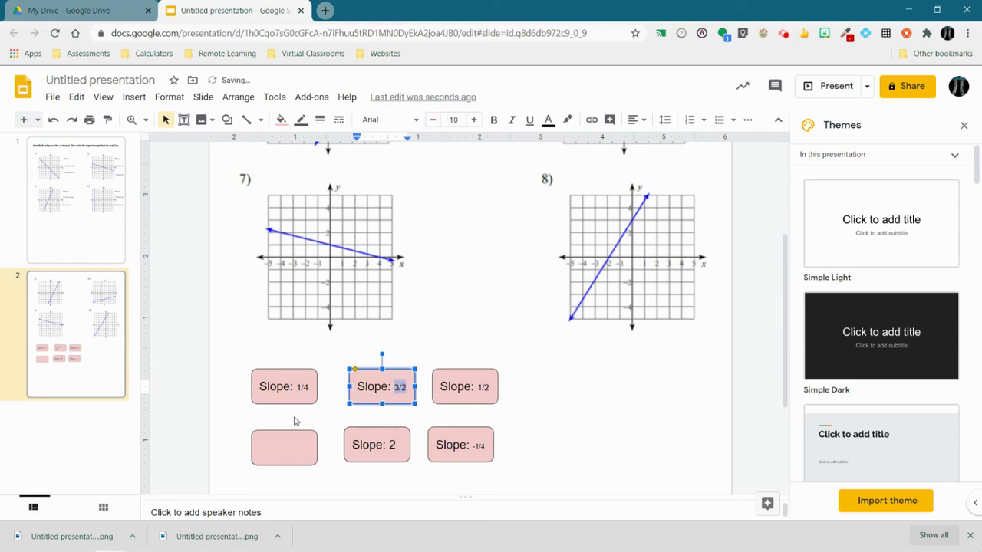
Step: Label the bottom-left box 'Slope: 2/3' and shrink the fraction to fit
left_click(296, 445)
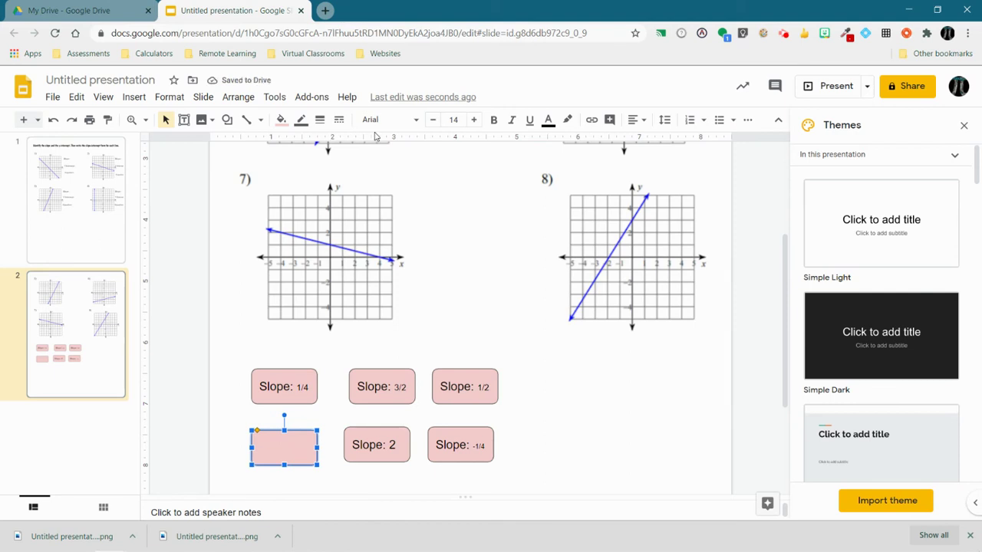
type("Slope")
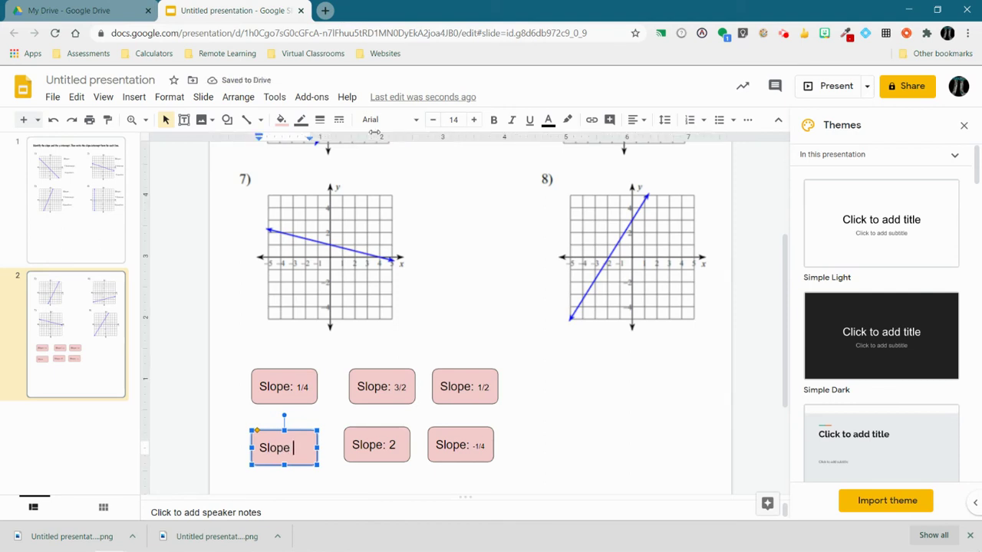
type(": 2/3")
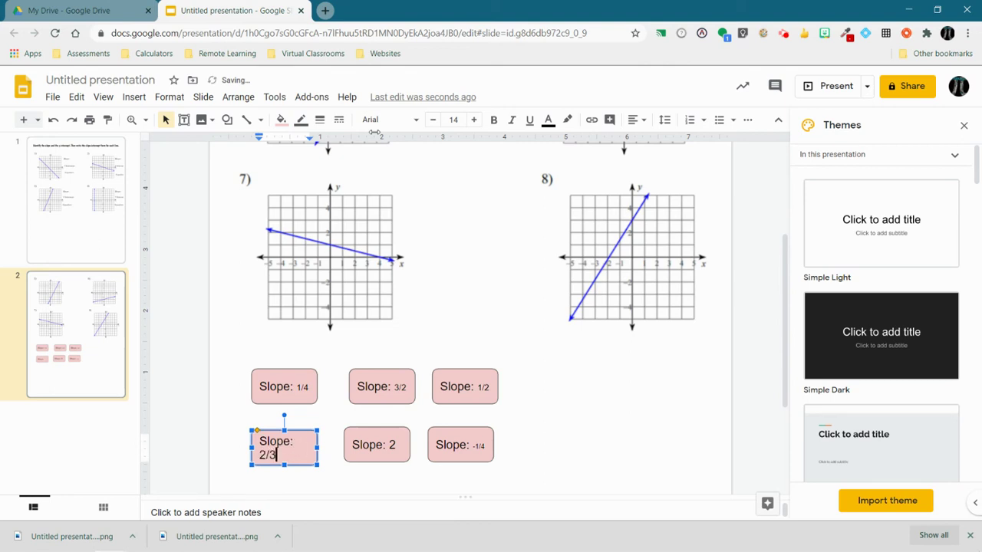
scroll(476, 316, "up", 3)
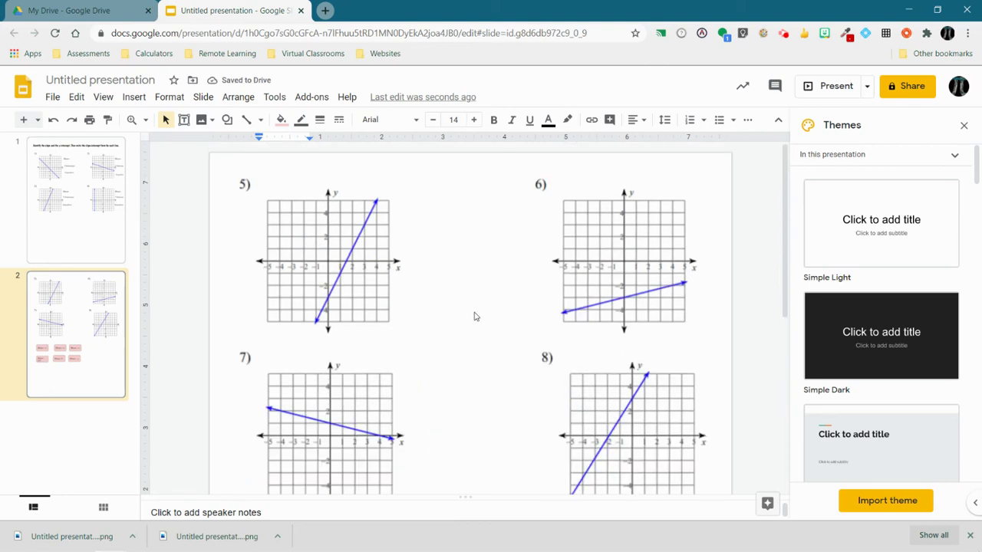
scroll(475, 315, "down", 4)
left_click_drag(285, 338, 253, 341)
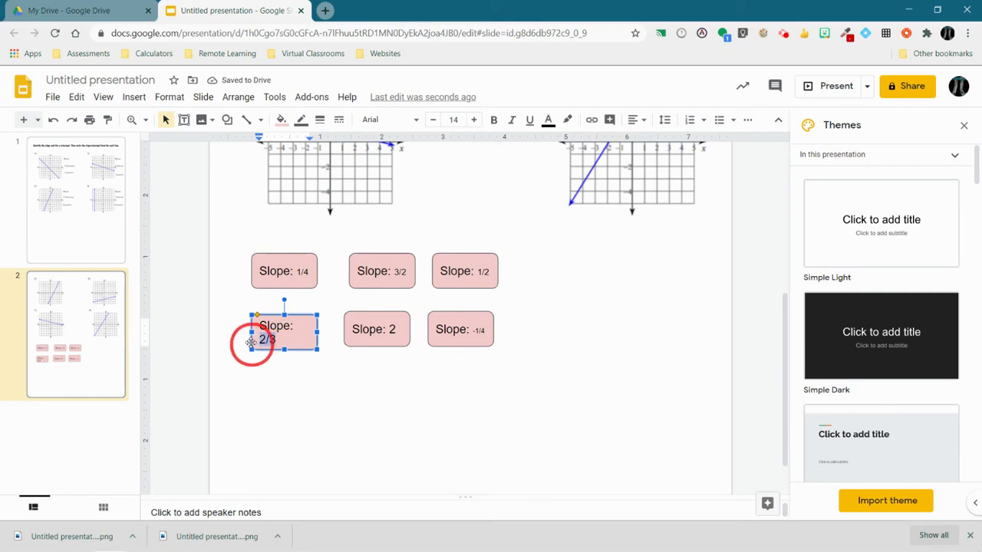
left_click(432, 119)
left_click(432, 121)
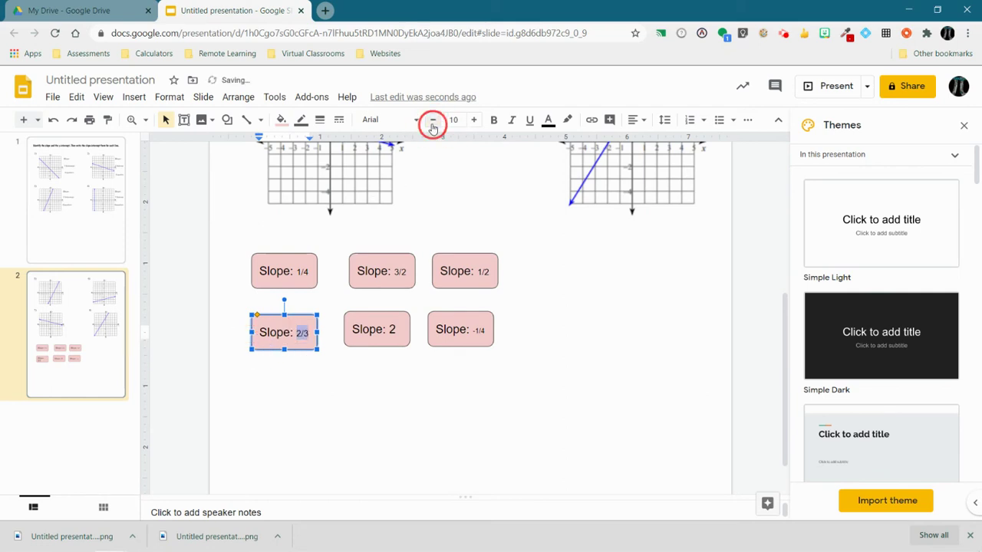
left_click(523, 392)
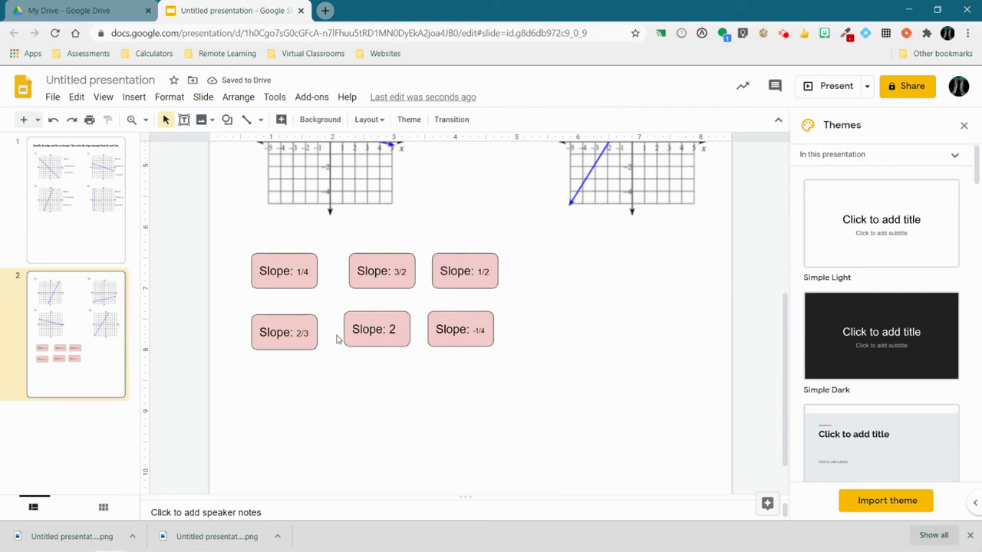
Step: Copy the Slope: 1/4 box to the right, color it light yellow, and retype it 'Y-Int: -3'
left_click(279, 258)
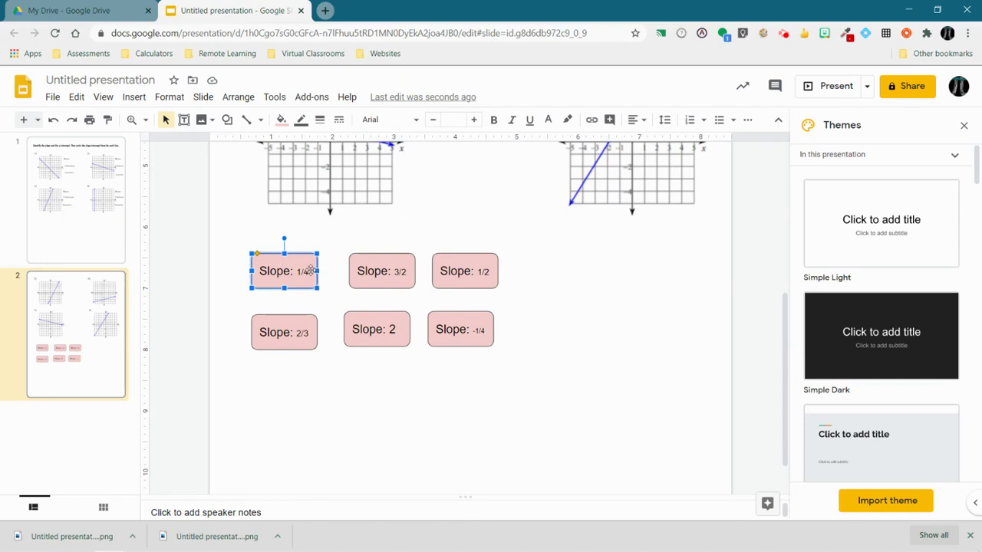
key("ctrl+d")
left_click_drag(314, 269, 590, 260)
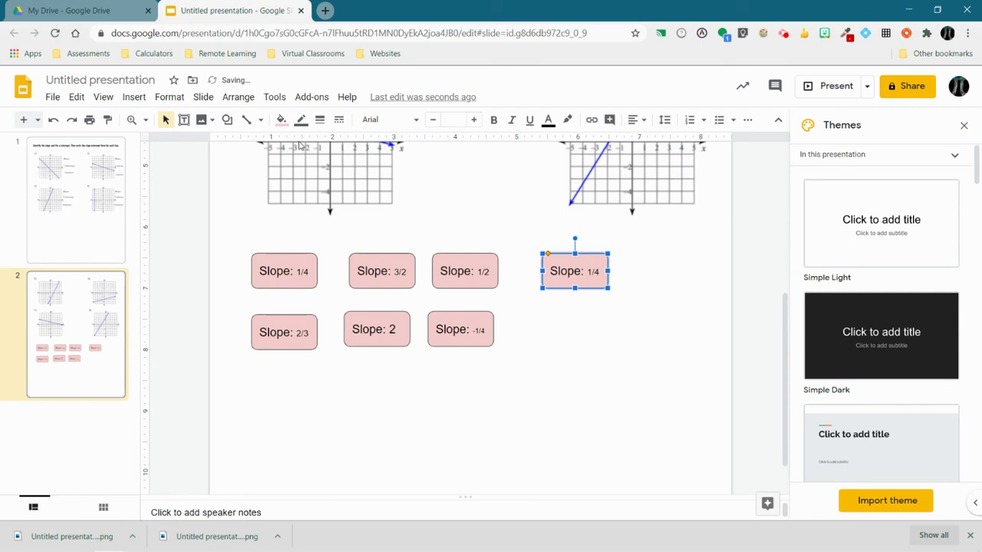
left_click(281, 120)
left_click(327, 234)
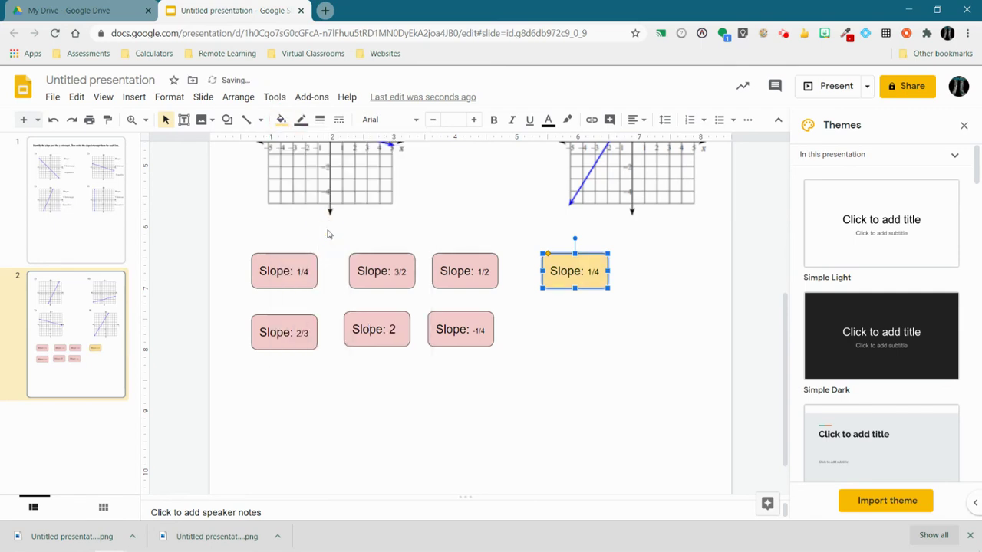
triple_click(557, 273)
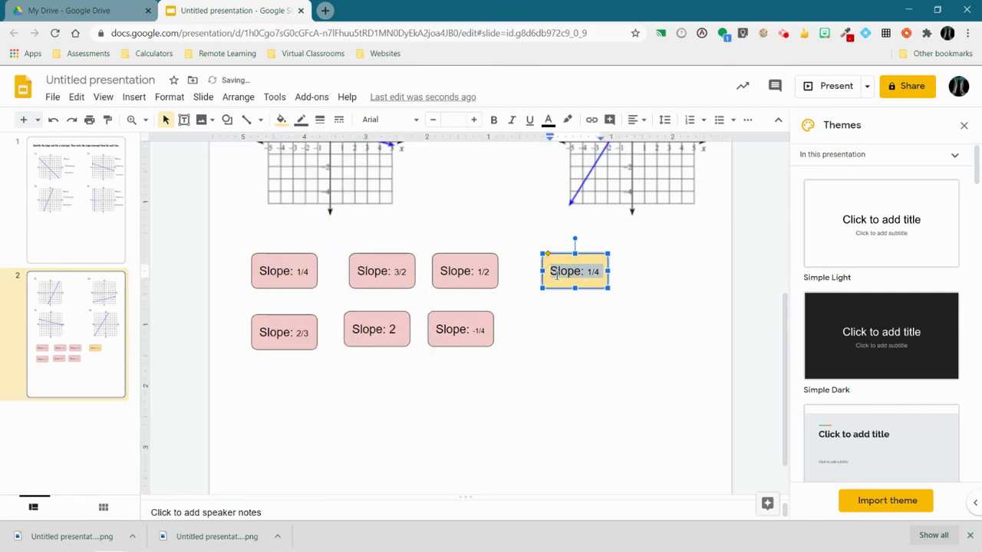
type("Y-Int:")
scroll(449, 369, "up", 5)
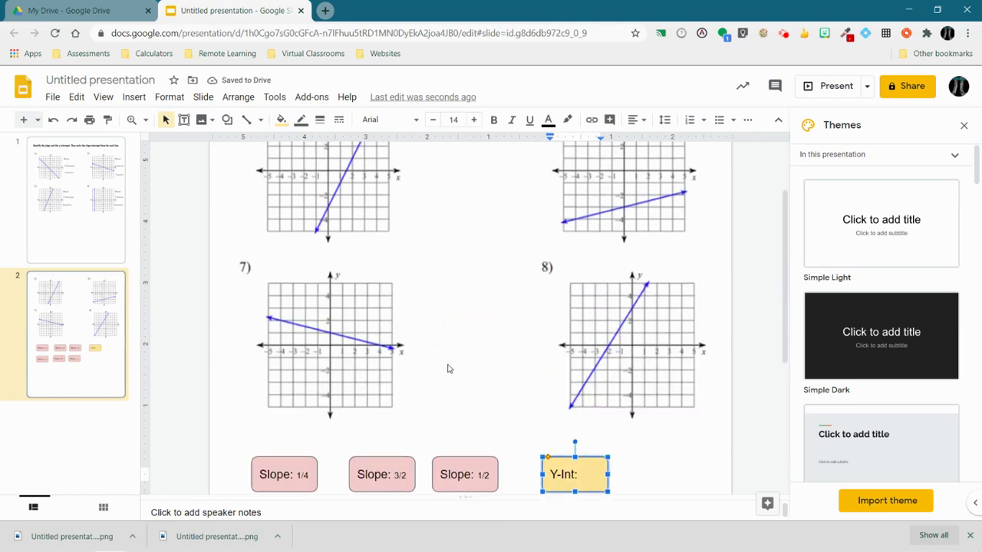
scroll(449, 369, "down", 4)
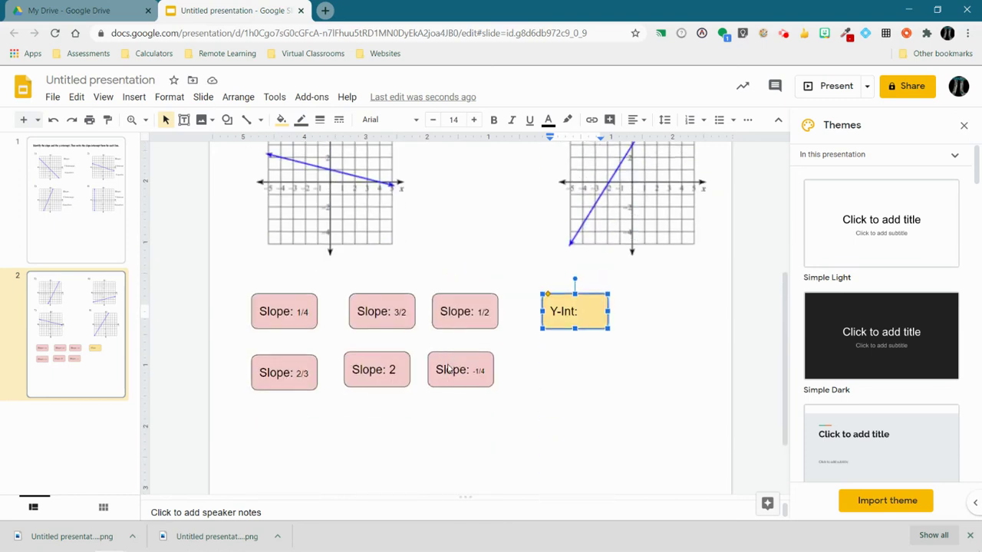
type("-3")
left_click(588, 294)
Step: Duplicate the Y-Int box and arrange the copies in rows beside the pink boxes
key("ctrl+d")
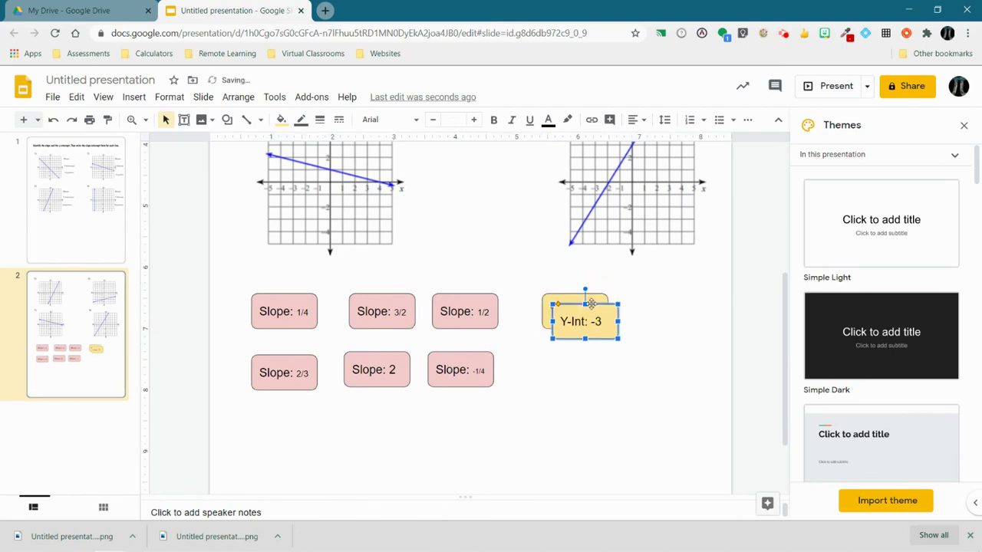
left_click_drag(589, 306, 665, 351)
key("ctrl+d")
key("ctrl+d")
left_click(608, 339)
key("ctrl+d")
left_click_drag(602, 343, 561, 388)
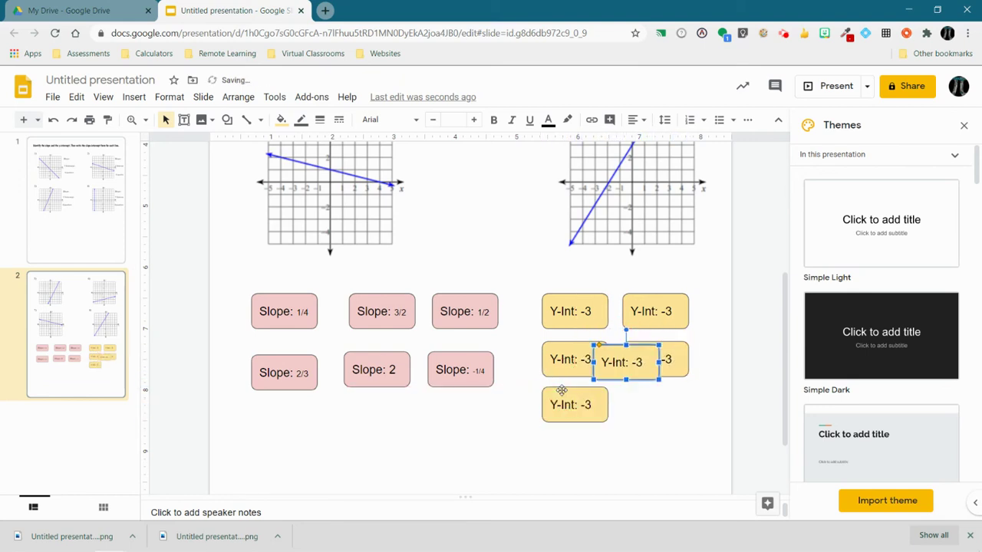
left_click_drag(616, 356, 647, 398)
scroll(645, 293, "up", 3)
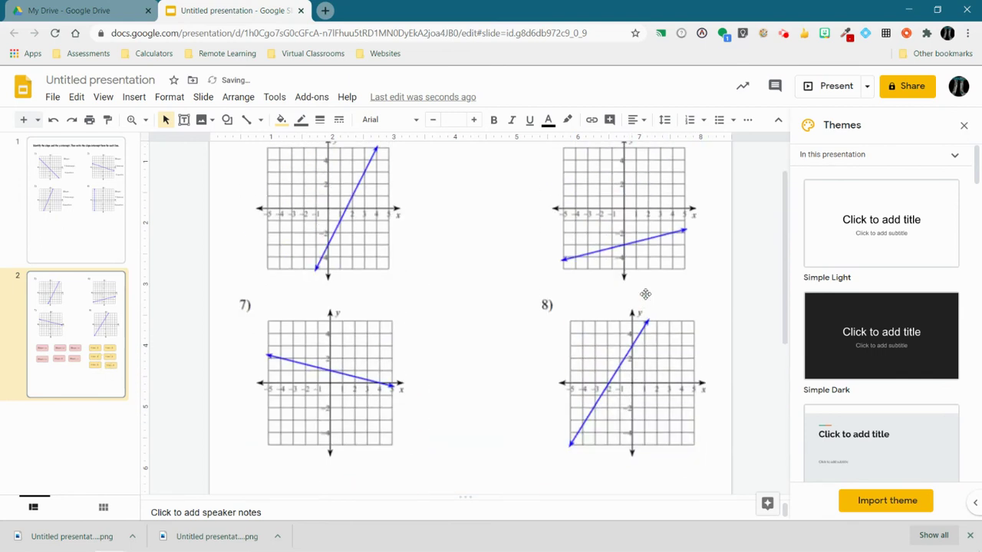
scroll(645, 294, "down", 3)
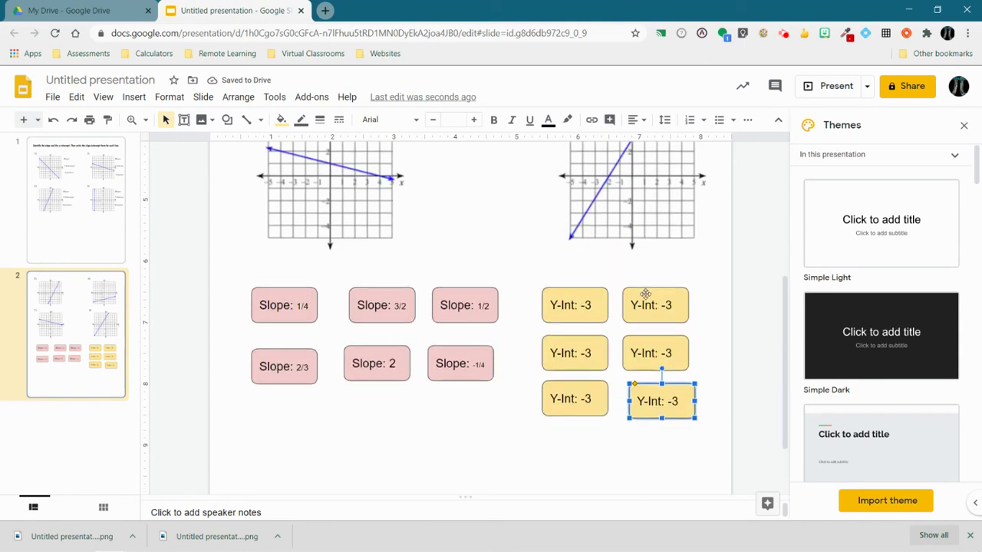
Step: Change the lower Y-Int cards' values from -3 to 1, 3, 2 and -4
left_click(588, 350)
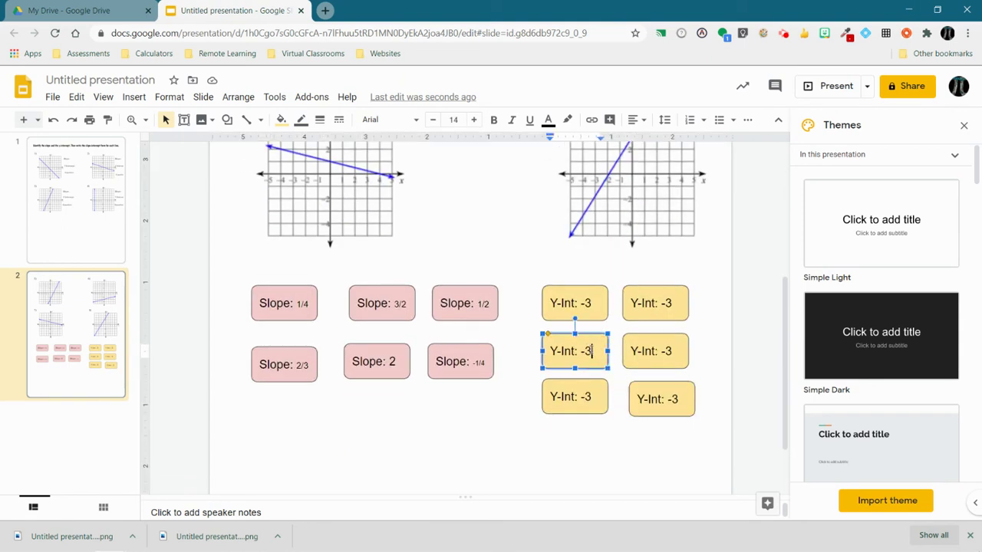
key("BackSpace")
key("BackSpace")
type("1")
scroll(598, 349, "up", 2)
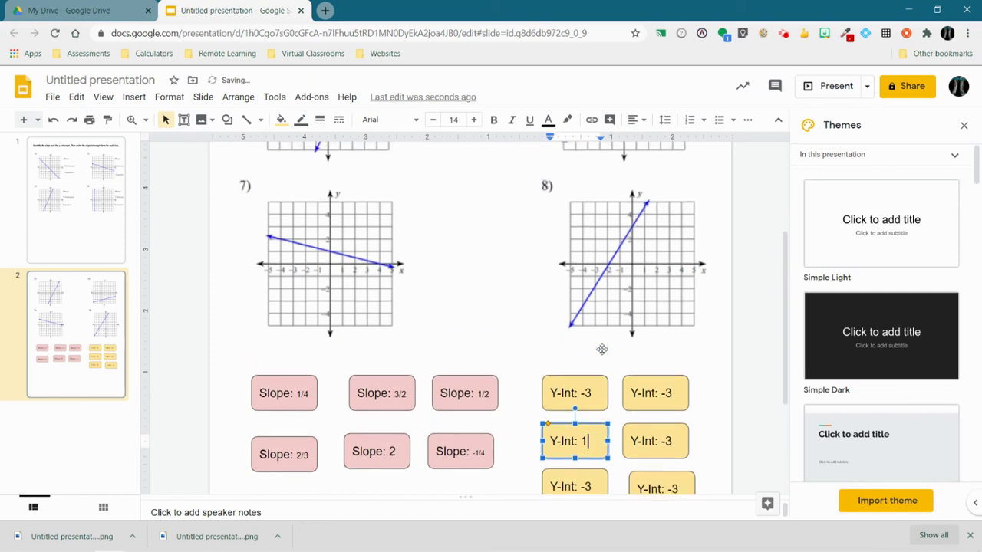
scroll(601, 349, "down", 2)
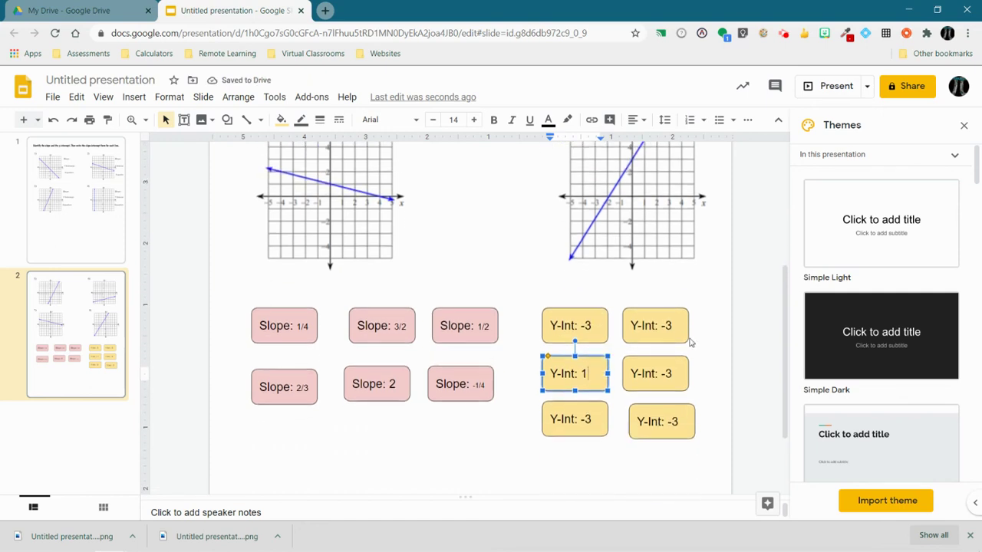
left_click(671, 374)
key("BackSpace")
key("BackSpace")
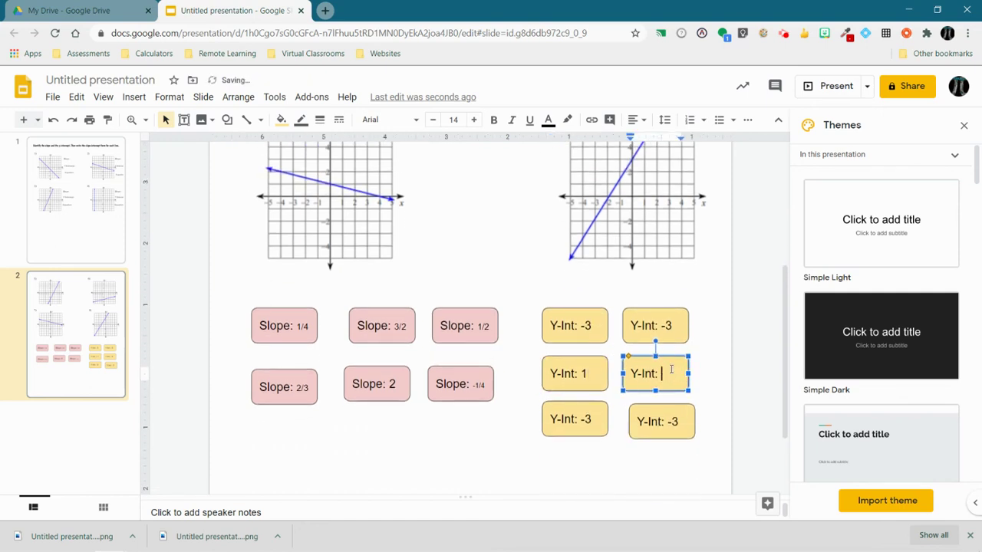
type("3")
left_click(591, 418)
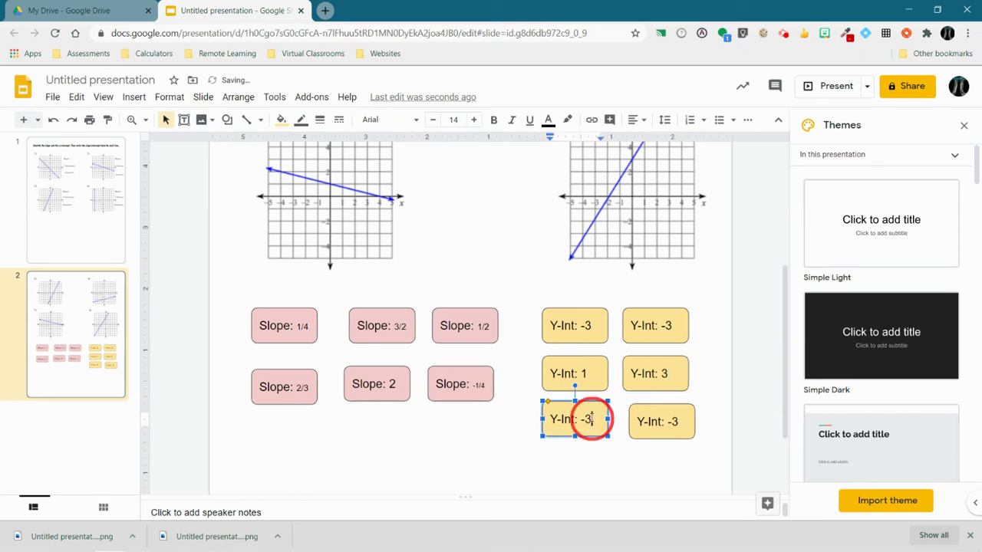
key("BackSpace")
key("BackSpace")
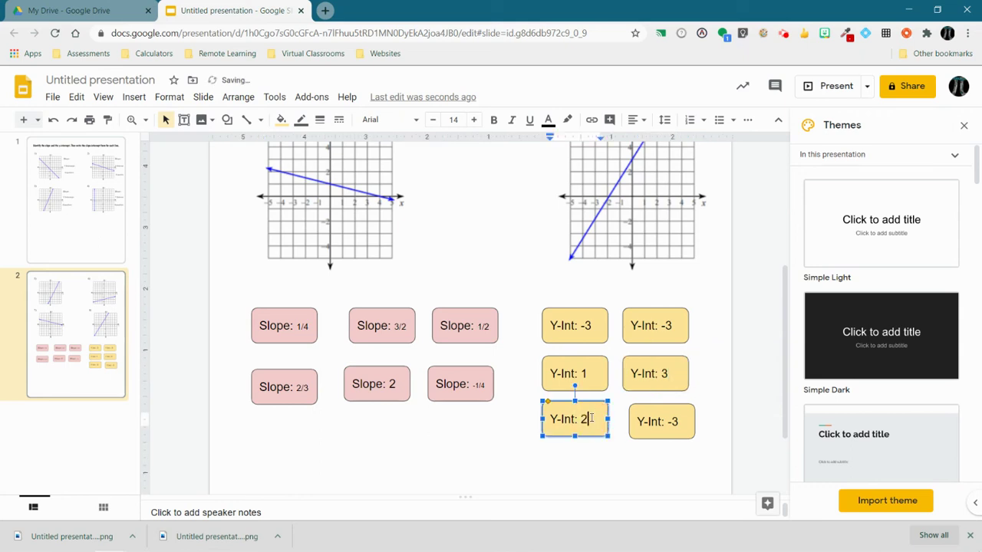
left_click(678, 421)
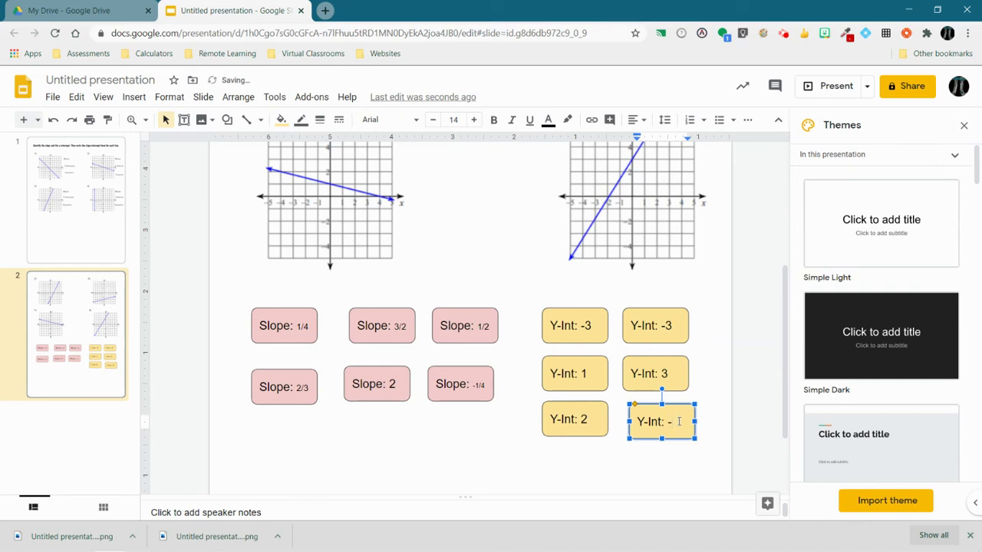
type("4")
left_click(645, 485)
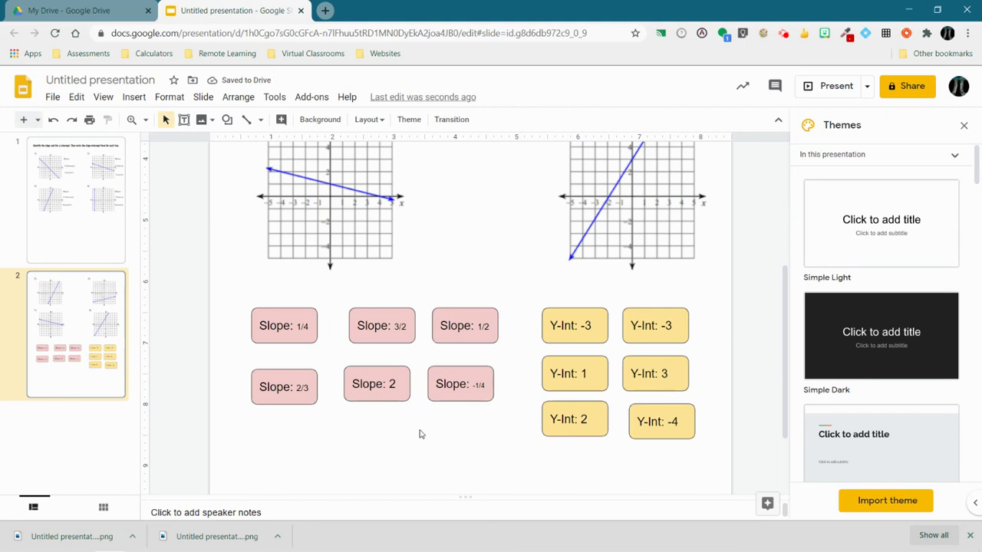
Step: Draw a widened 'Equation:' text box above graph 5
scroll(419, 434, "down", 3)
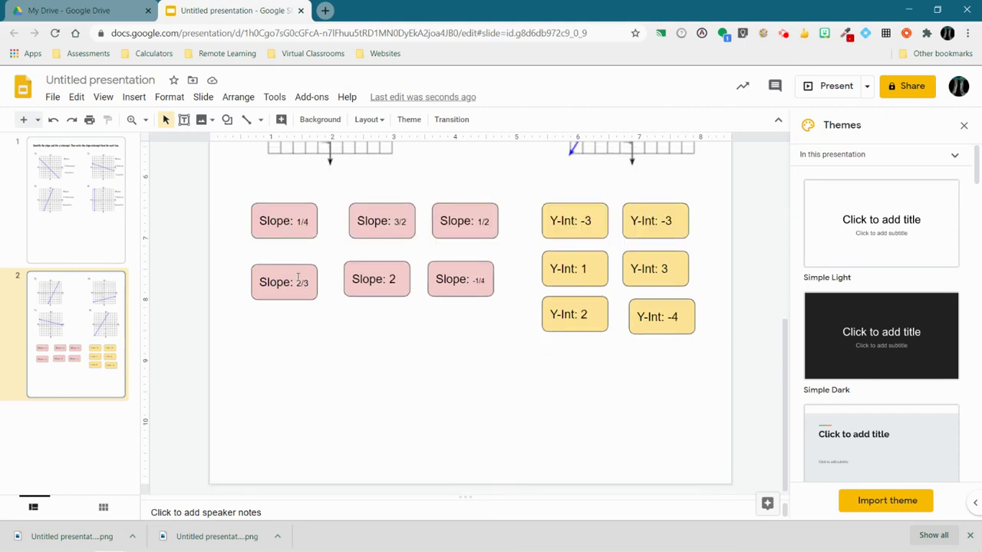
scroll(339, 399, "up", 5)
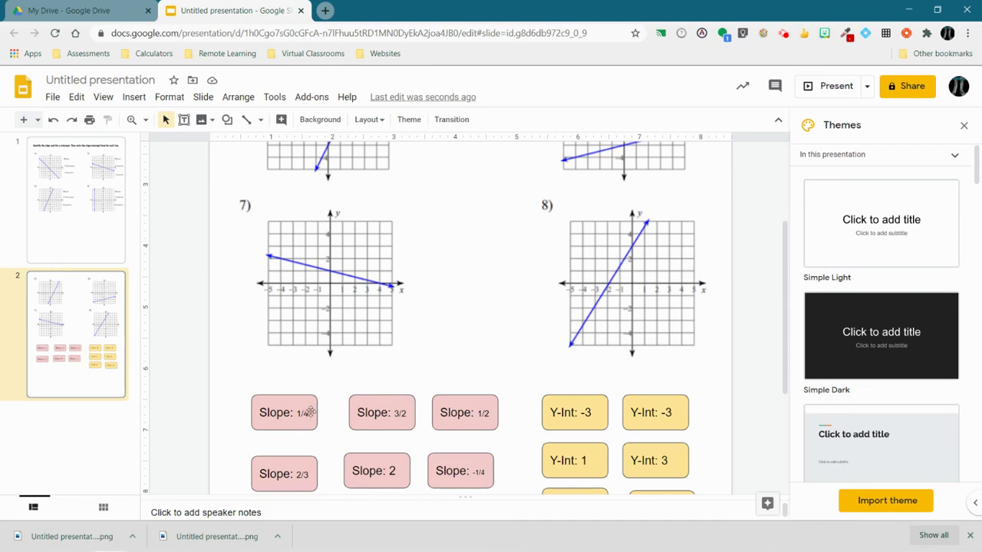
scroll(430, 379, "down", 3)
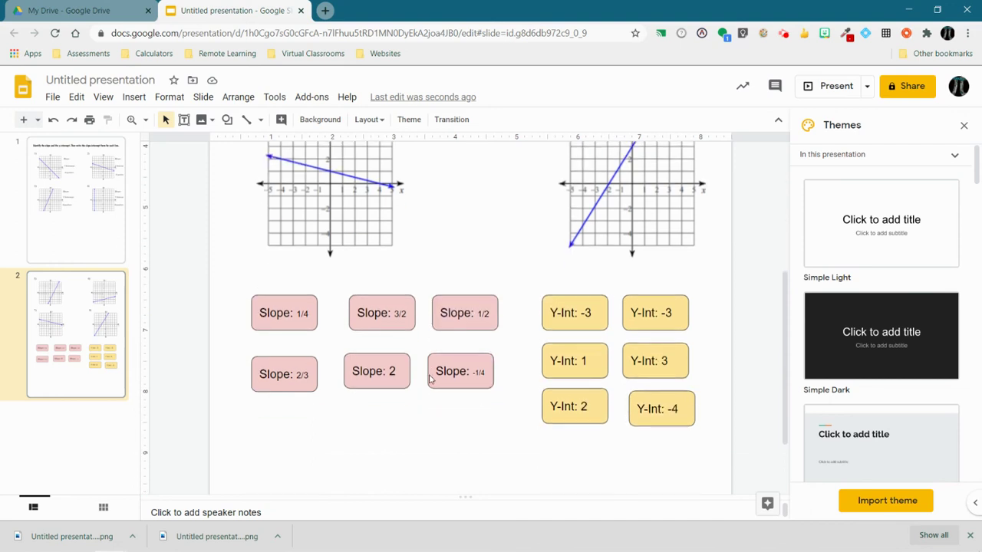
scroll(374, 386, "down", 2)
scroll(345, 268, "up", 3)
scroll(345, 267, "up", 2)
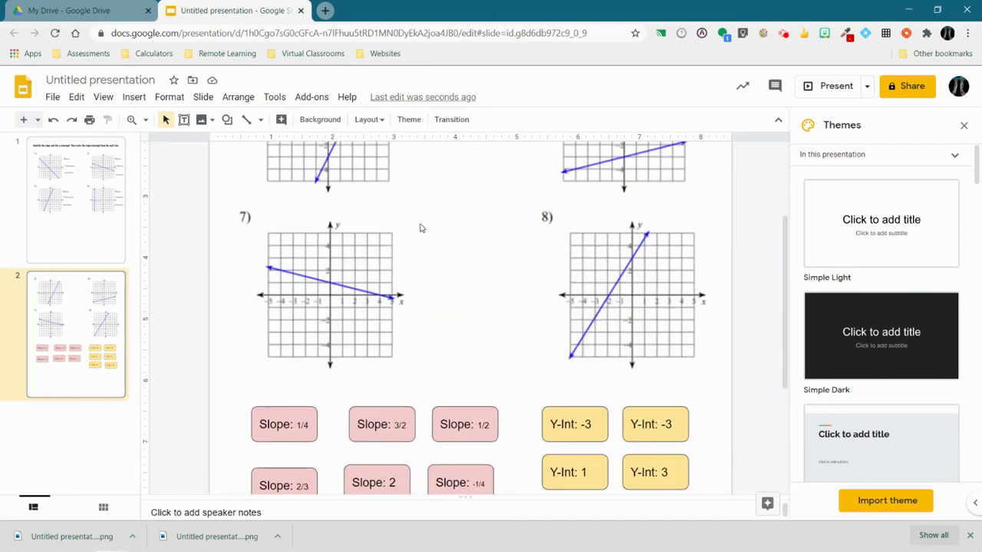
scroll(384, 259, "up", 2)
scroll(383, 259, "up", 1)
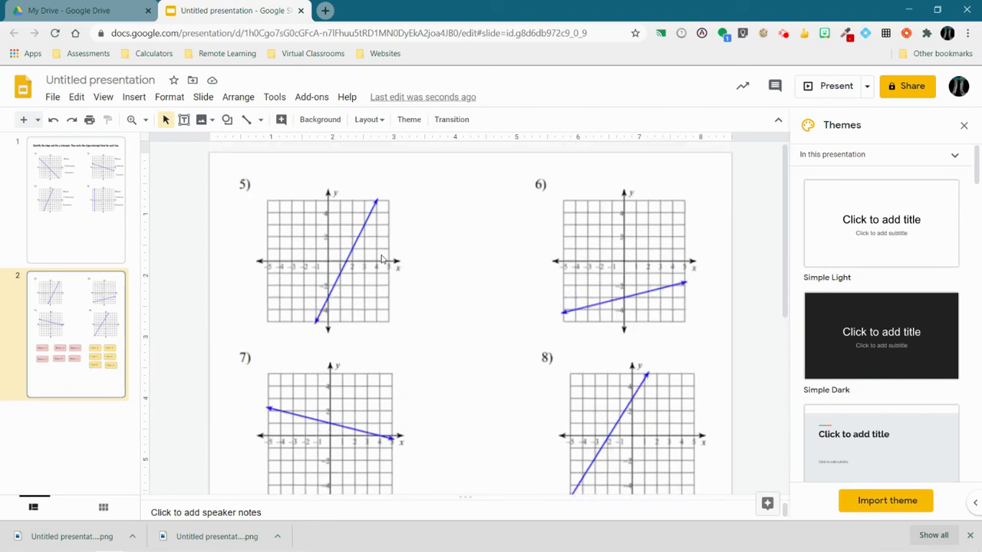
left_click(184, 120)
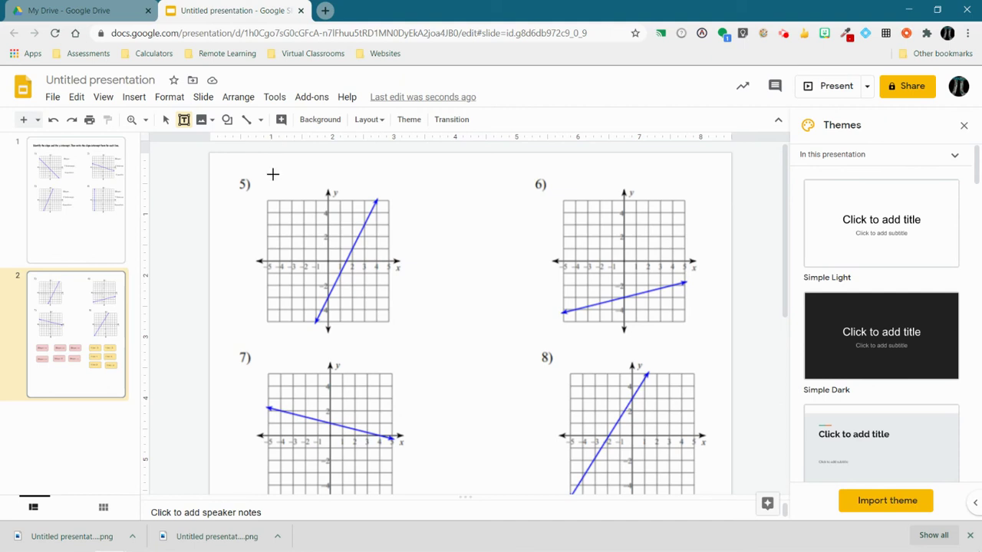
left_click_drag(268, 168, 394, 191)
type("Equation")
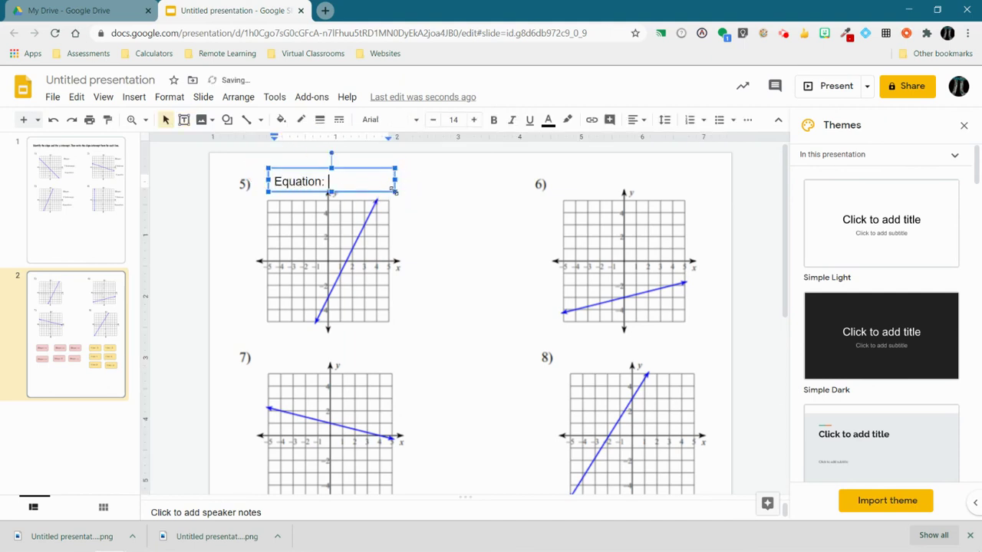
type(":")
left_click_drag(394, 179, 651, 169)
Step: Duplicate the 'Equation:' label and place copies above graphs 6, 7 and 8
key("ctrl+d")
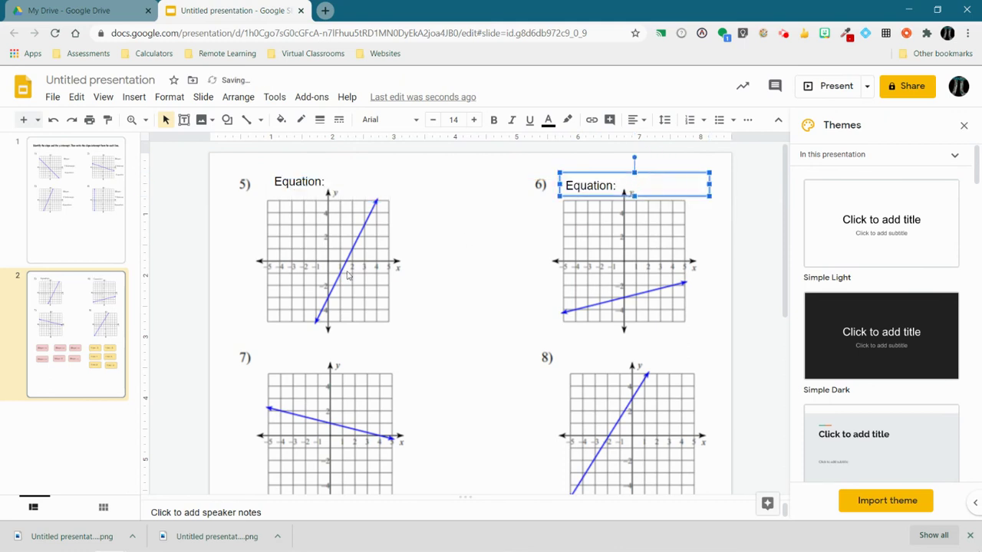
key("ctrl+v")
left_click_drag(376, 190, 351, 346)
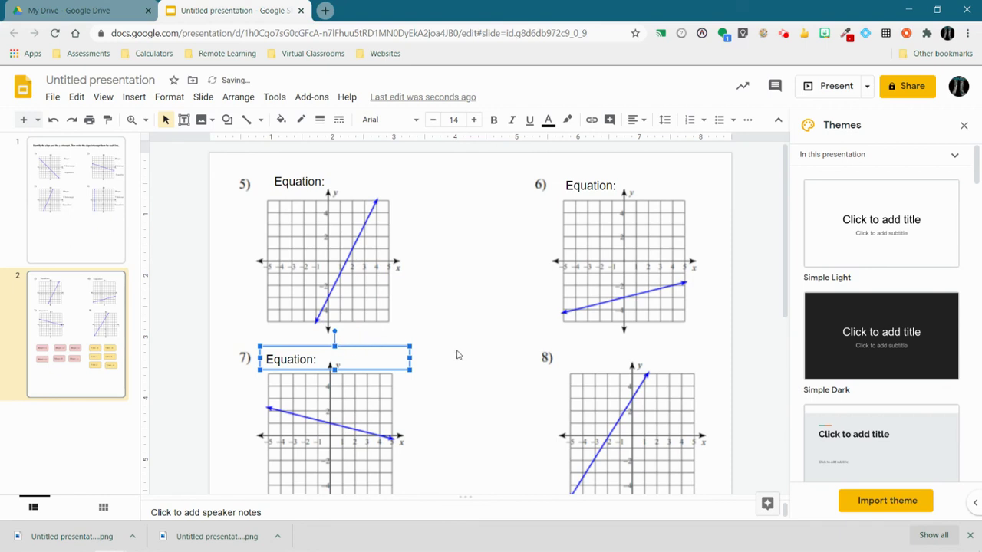
key("ctrl+v")
left_click_drag(423, 198, 689, 346)
left_click(471, 392)
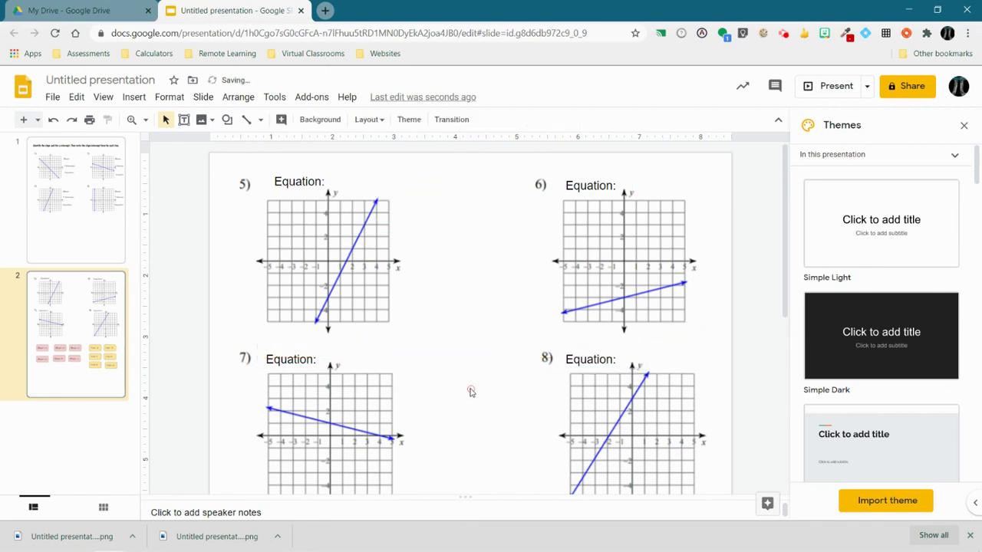
Step: Drag the 'Slope: -1/4' card and then the 'Y-Int: 1' card onto graph 7
scroll(471, 392, "down", 2)
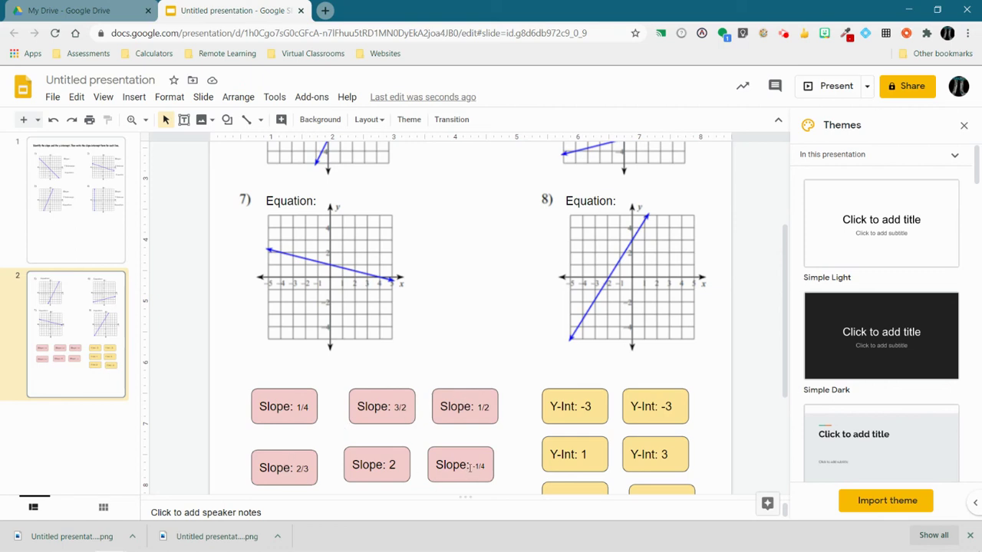
left_click_drag(461, 453, 362, 285)
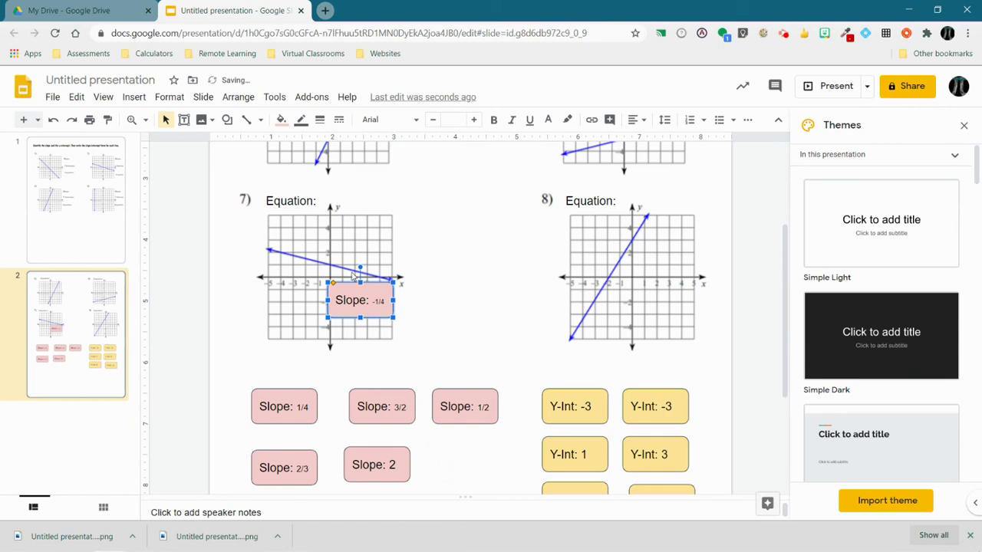
left_click(451, 309)
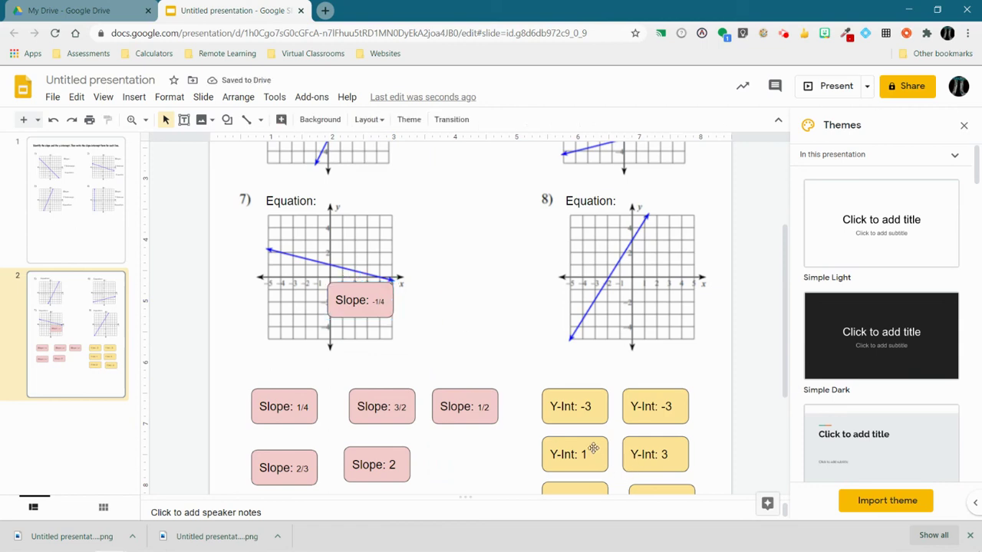
left_click_drag(593, 449, 327, 256)
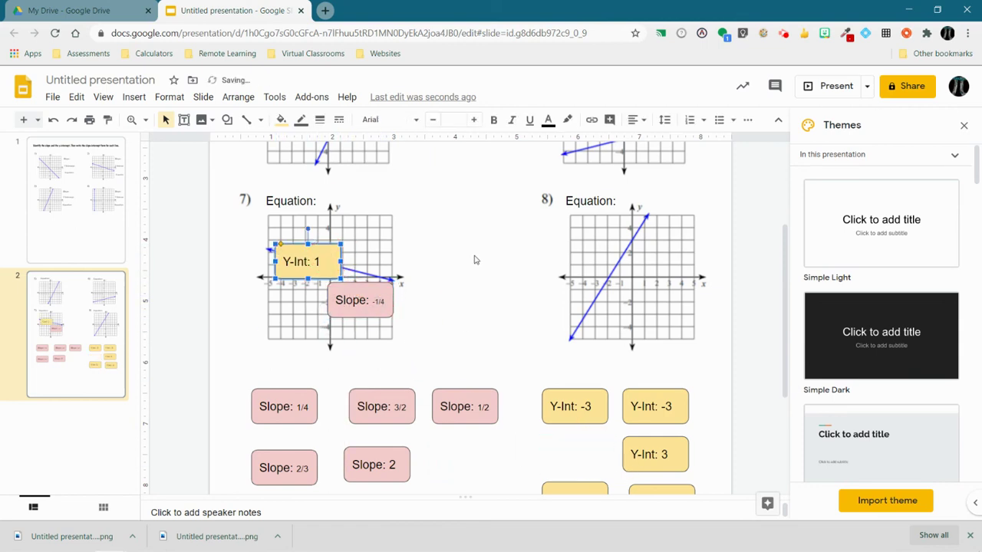
Step: Type 'y' into graph 7's Equation label, then undo it and both card moves
left_click(474, 260)
left_click(310, 201)
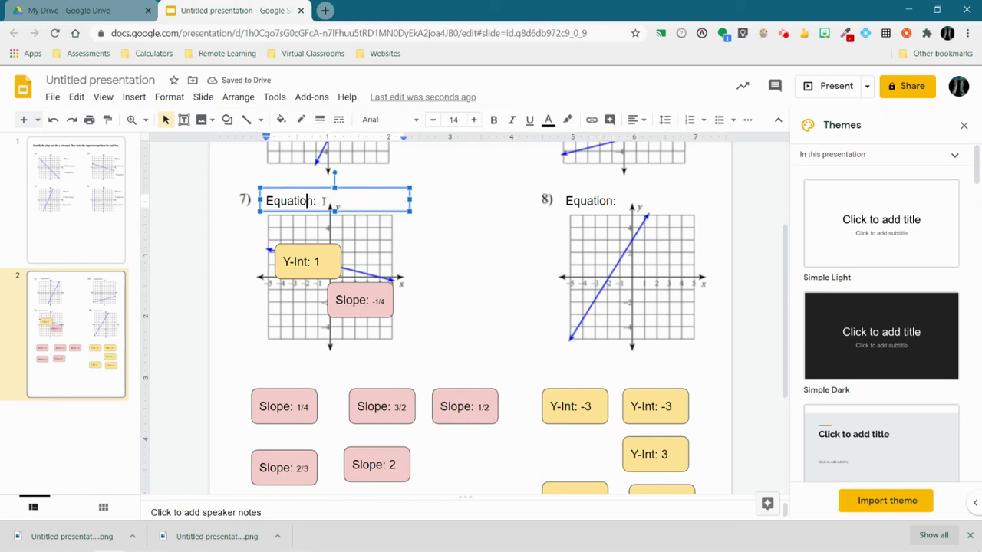
type("y = -1/4x + 1")
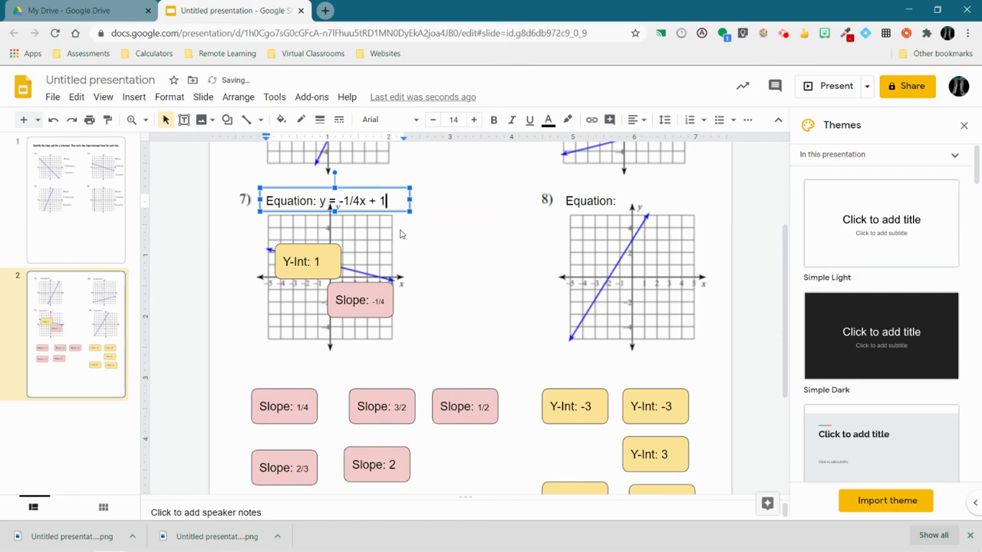
left_click(399, 234)
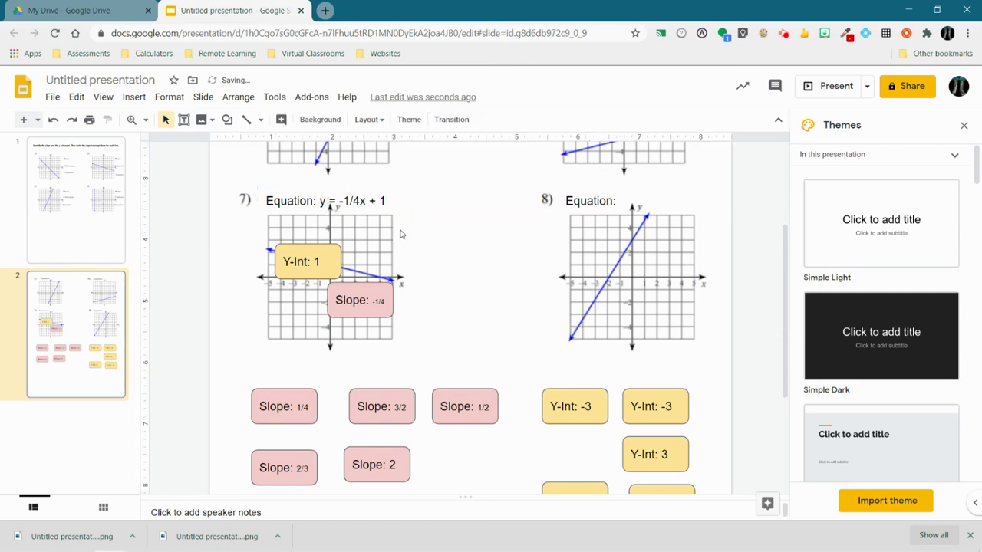
left_click(54, 121)
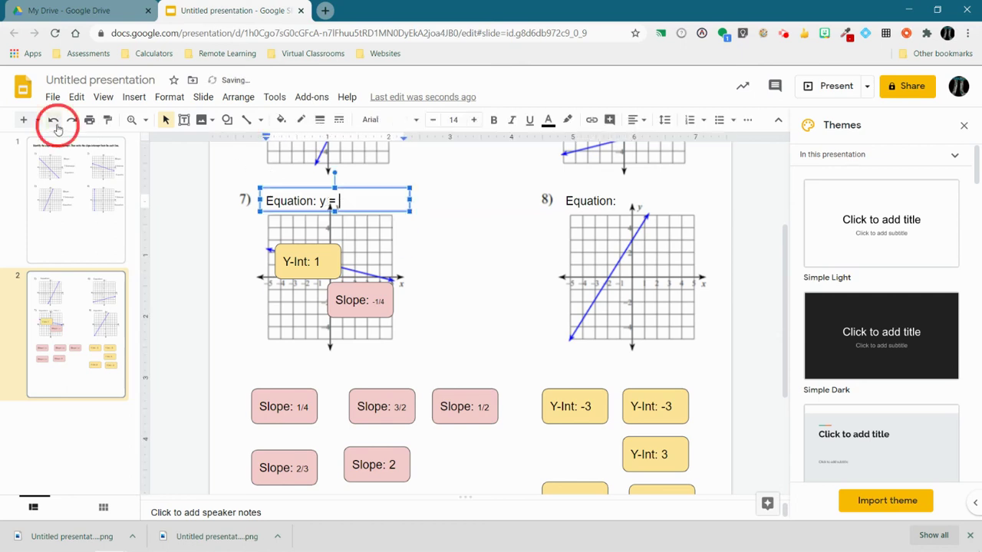
left_click(54, 122)
left_click(54, 122)
left_click(54, 121)
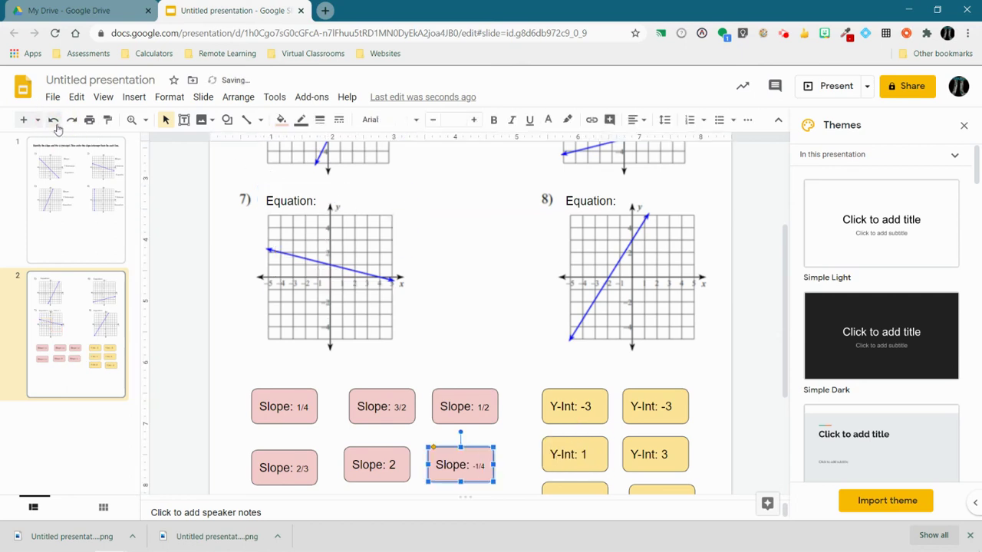
Step: Select all six pink Slope cards and distribute them horizontally
left_click(445, 305)
scroll(481, 333, "down", 3)
left_click_drag(241, 250, 507, 371)
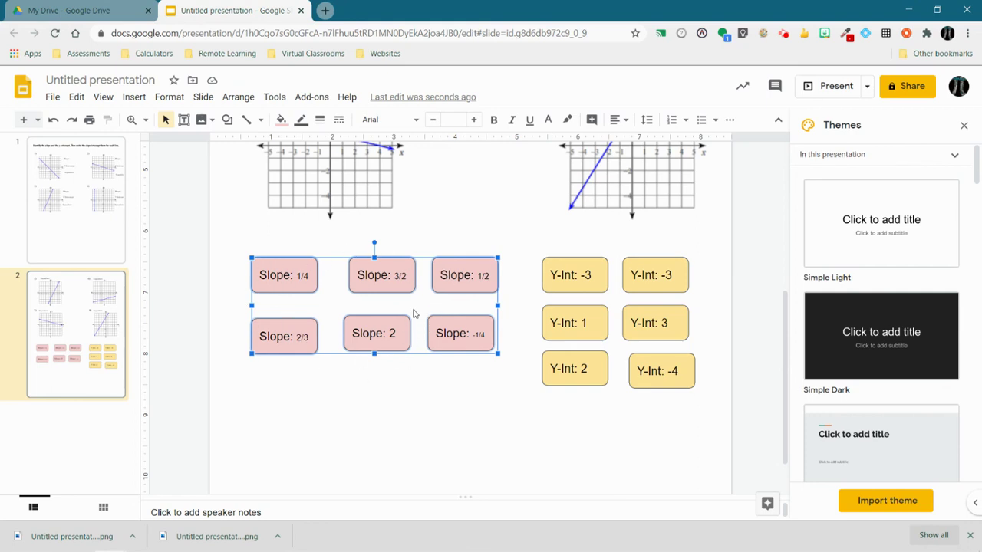
left_click(238, 97)
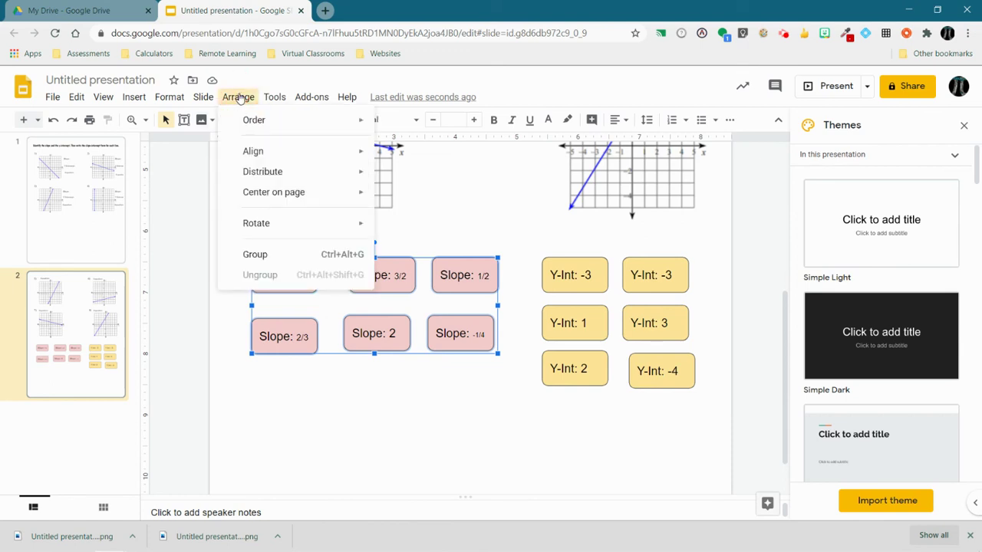
mouse_move(273, 175)
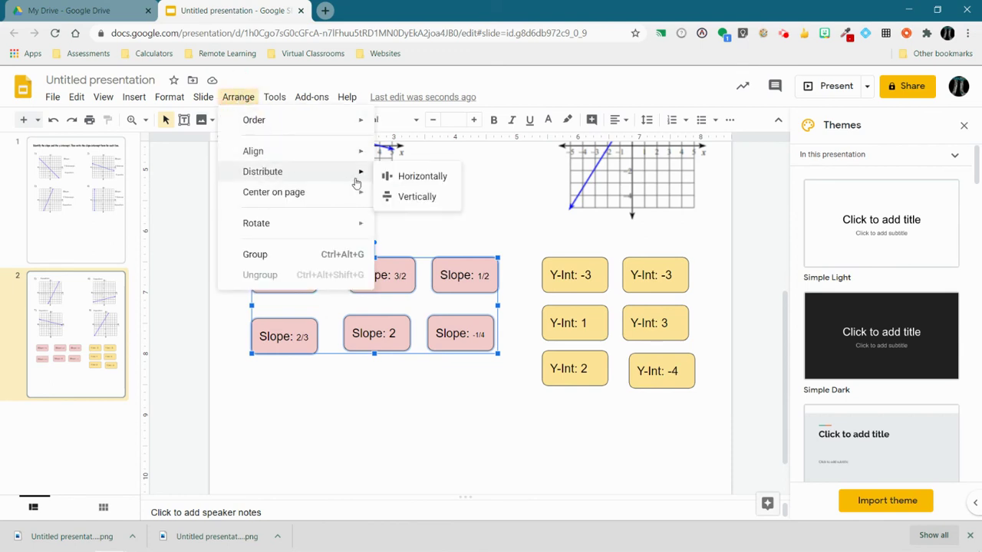
left_click(399, 181)
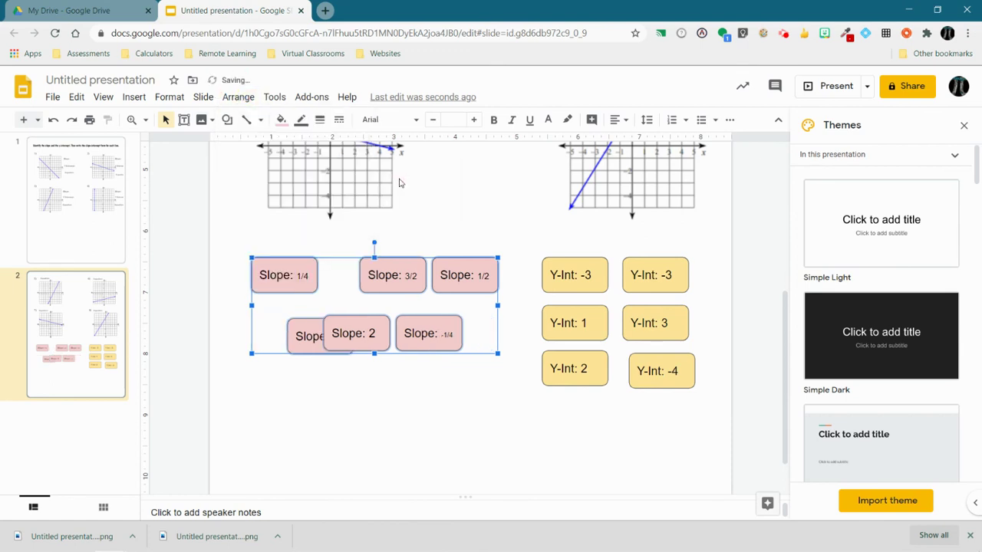
Step: Distribute the Slope cards vertically, then undo the jumbled result
left_click(238, 97)
mouse_move(260, 171)
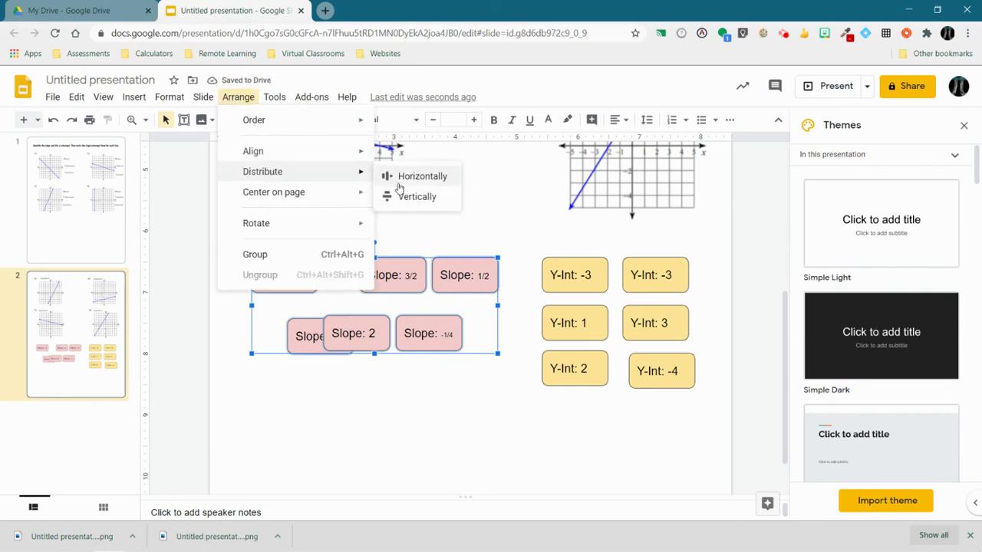
left_click(404, 197)
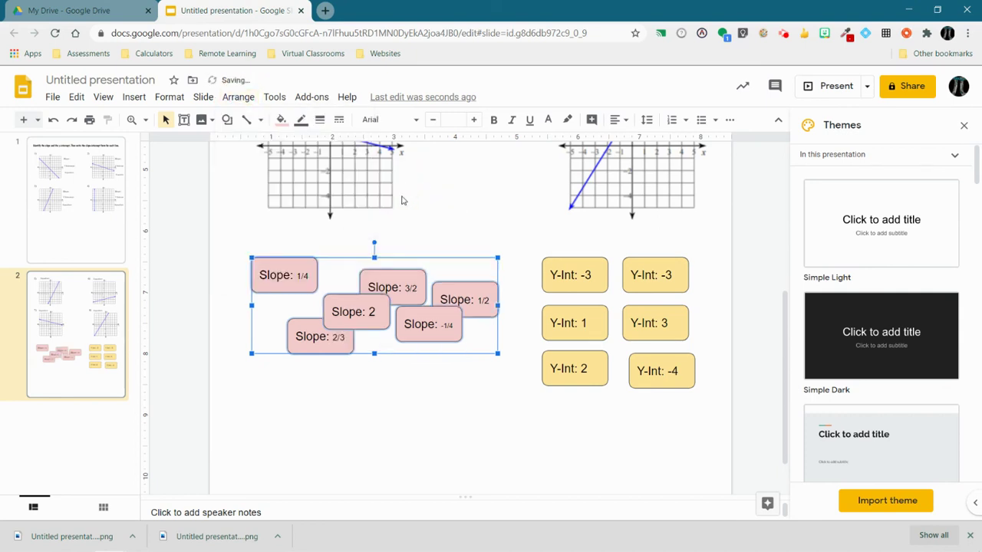
left_click(374, 347)
left_click(365, 301)
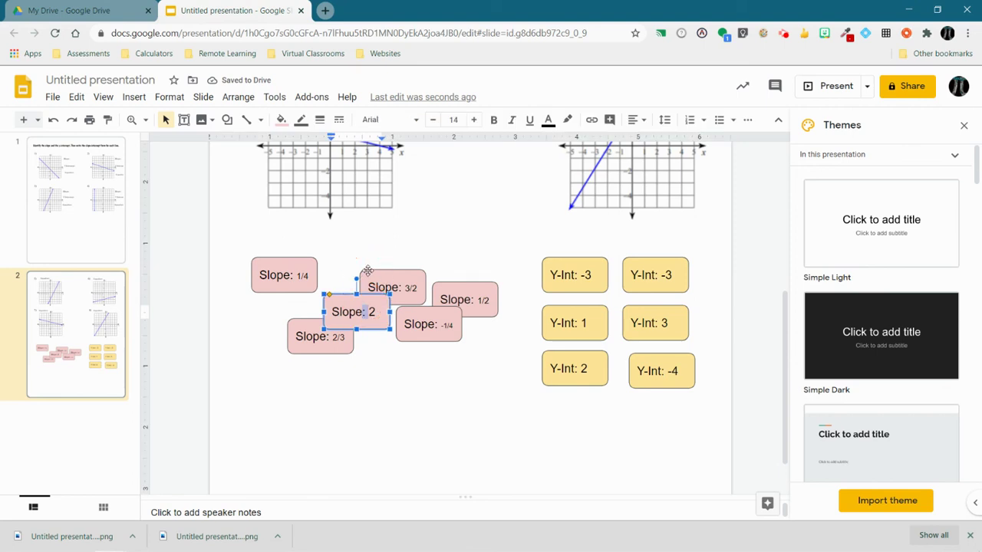
left_click(53, 120)
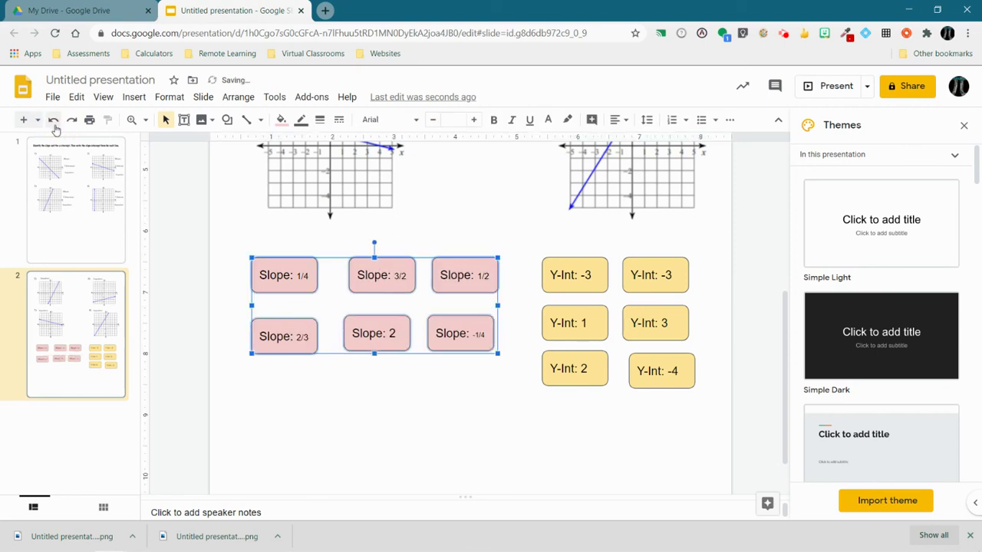
Step: Distribute the top row of three Slope boxes horizontally and vertically
left_click(341, 400)
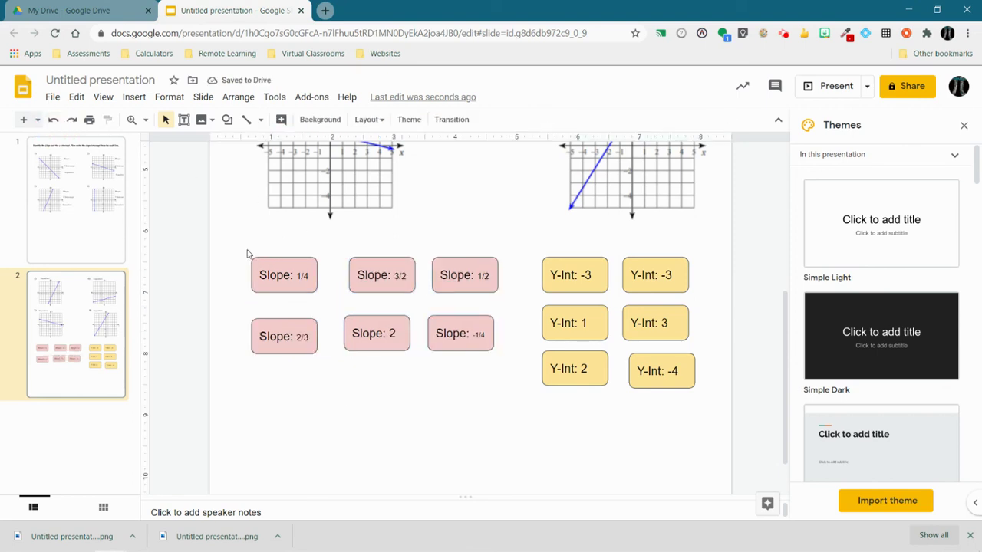
left_click_drag(247, 250, 502, 305)
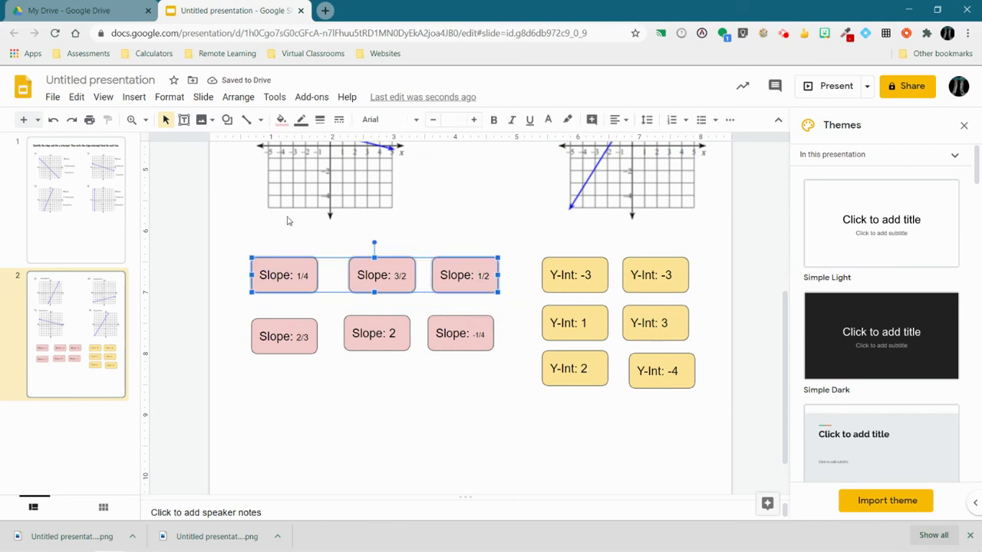
left_click(238, 97)
mouse_move(259, 170)
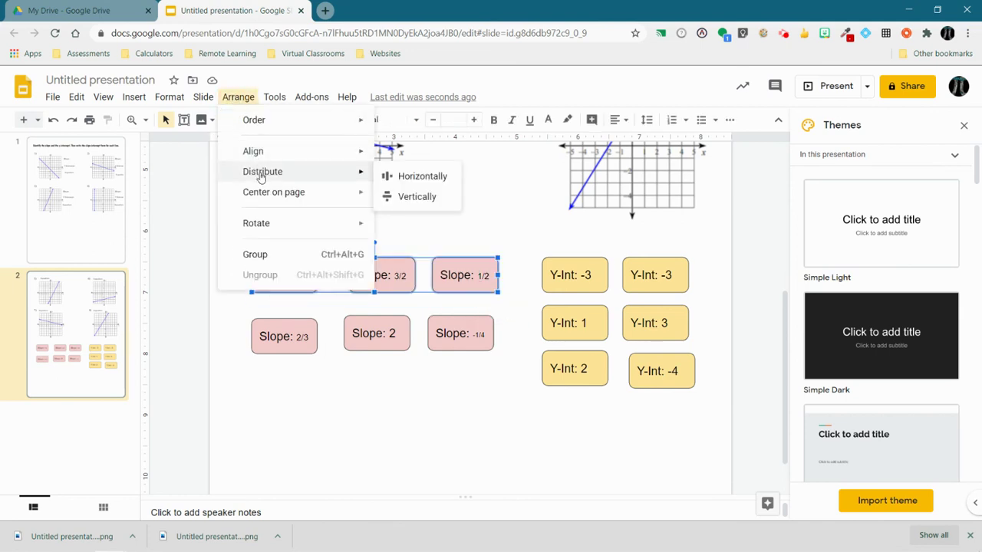
left_click(395, 178)
left_click(238, 97)
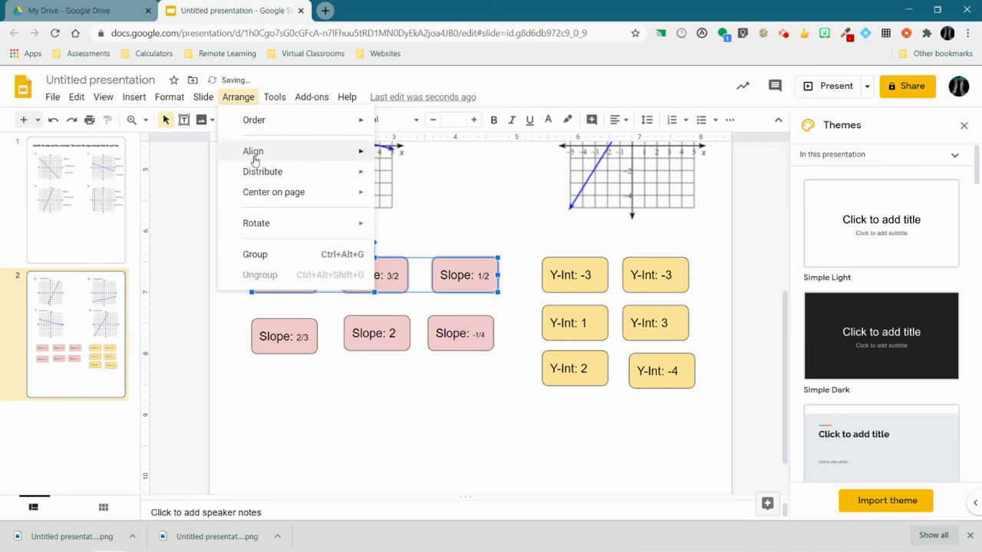
mouse_move(261, 170)
left_click(403, 197)
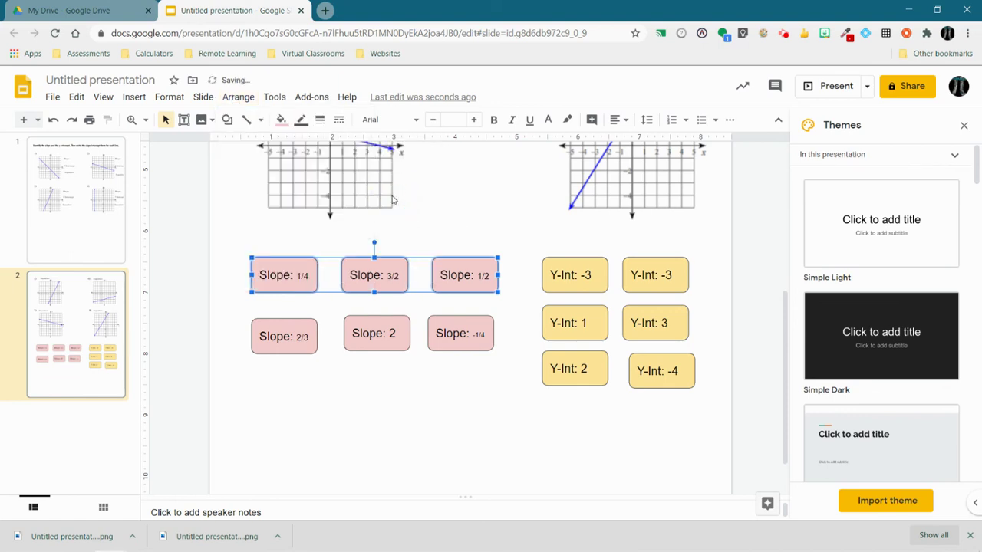
left_click(374, 408)
Step: Distribute the second Slope row evenly, then nudge Slope: 2 and Slope: 2/3 level
left_click_drag(254, 309, 498, 359)
left_click(238, 97)
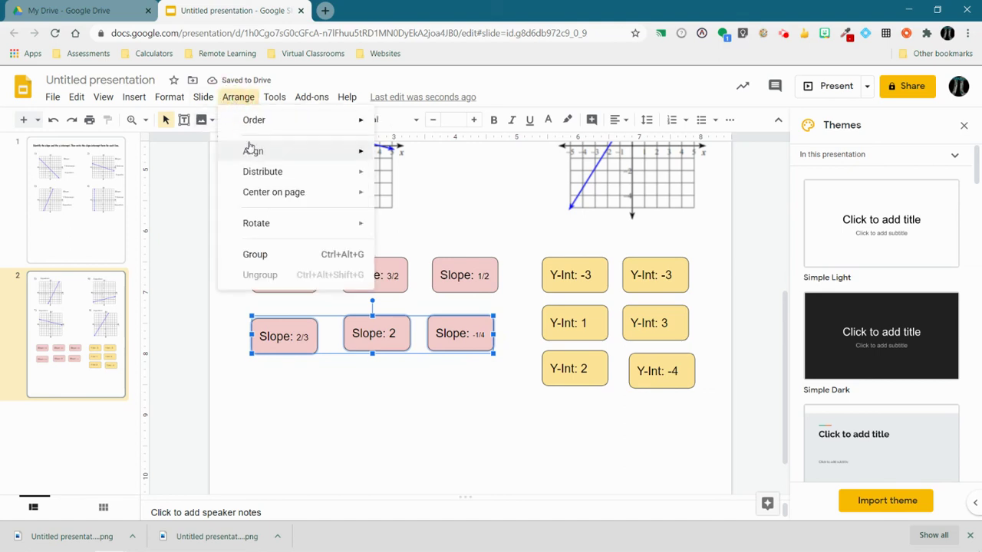
mouse_move(264, 171)
left_click(414, 176)
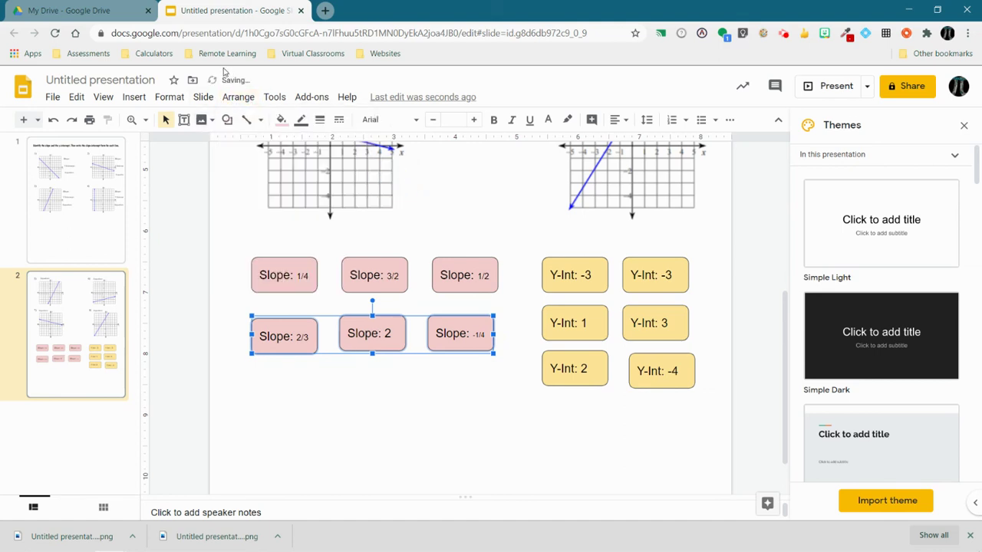
left_click(238, 96)
mouse_move(353, 172)
left_click(412, 204)
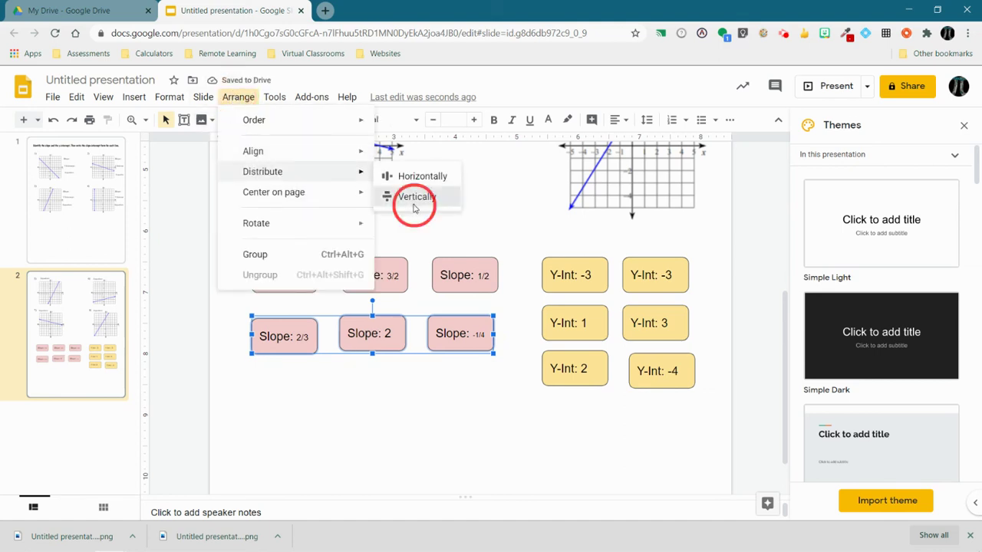
left_click(409, 418)
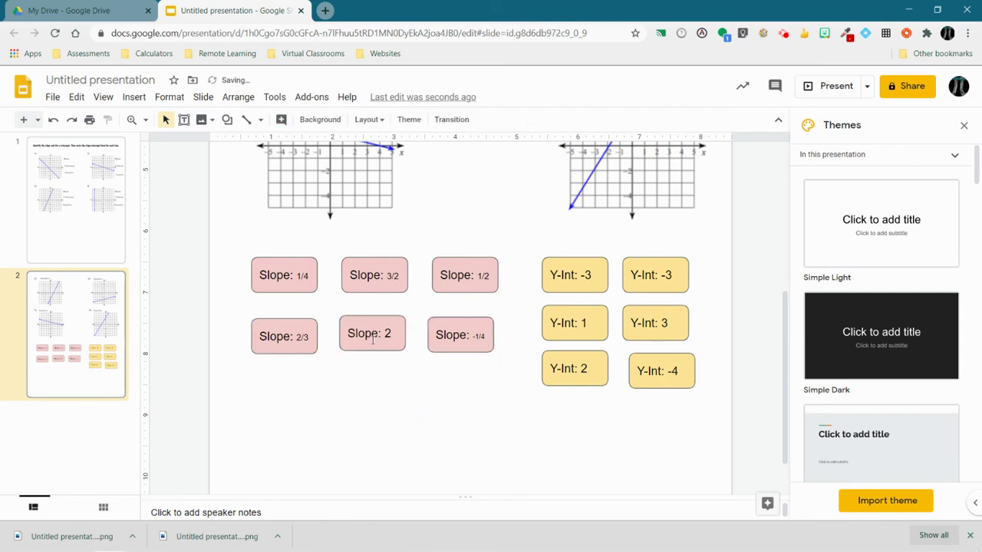
left_click(373, 340)
left_click_drag(361, 316, 361, 318)
left_click_drag(294, 322, 295, 321)
Step: Distribute the left column of Y-Int boxes horizontally and vertically
left_click(358, 412)
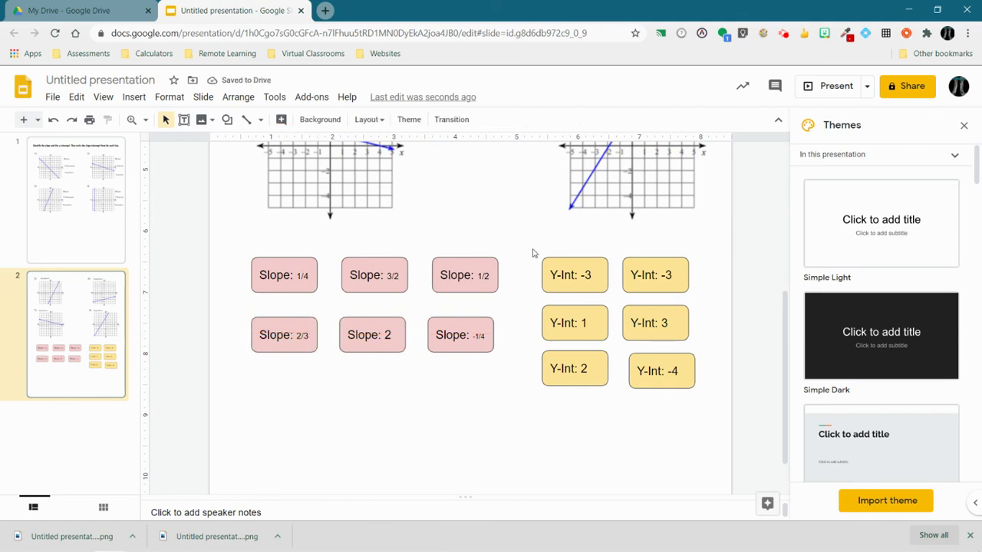
left_click_drag(533, 253, 611, 394)
left_click(237, 97)
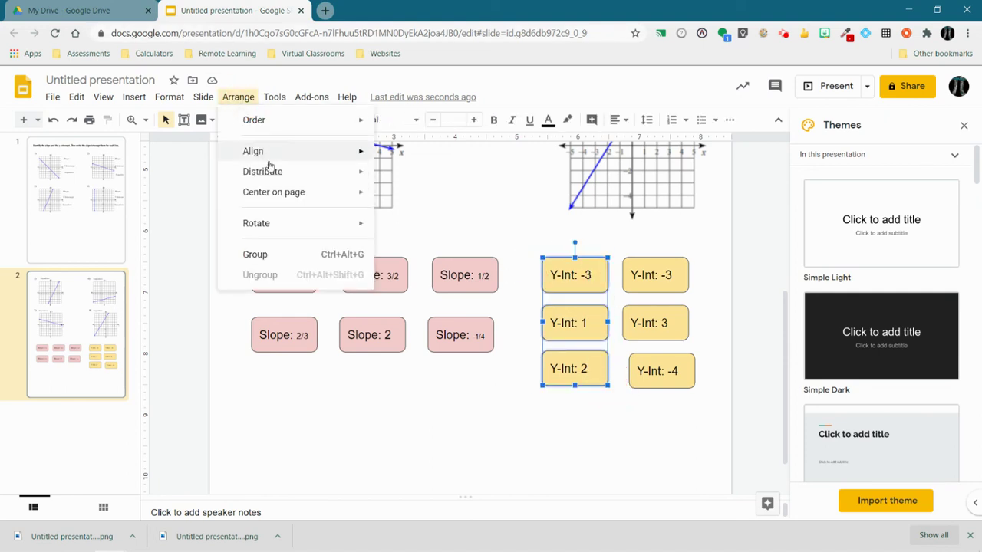
mouse_move(272, 175)
left_click(406, 179)
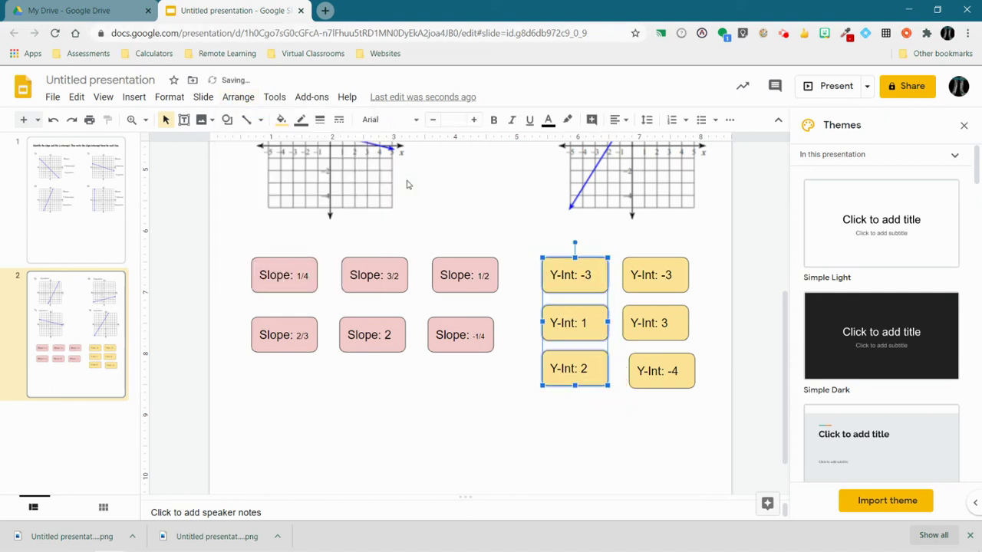
left_click(236, 97)
mouse_move(264, 171)
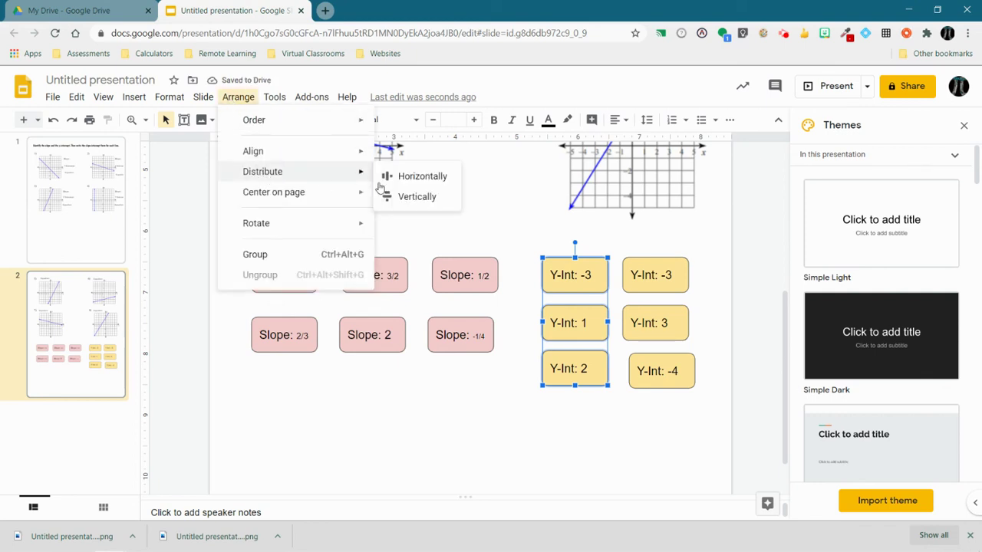
left_click(398, 193)
Step: Distribute the right Y-Int column (-3, 3, -4) evenly and align it on one center
left_click_drag(620, 251, 701, 391)
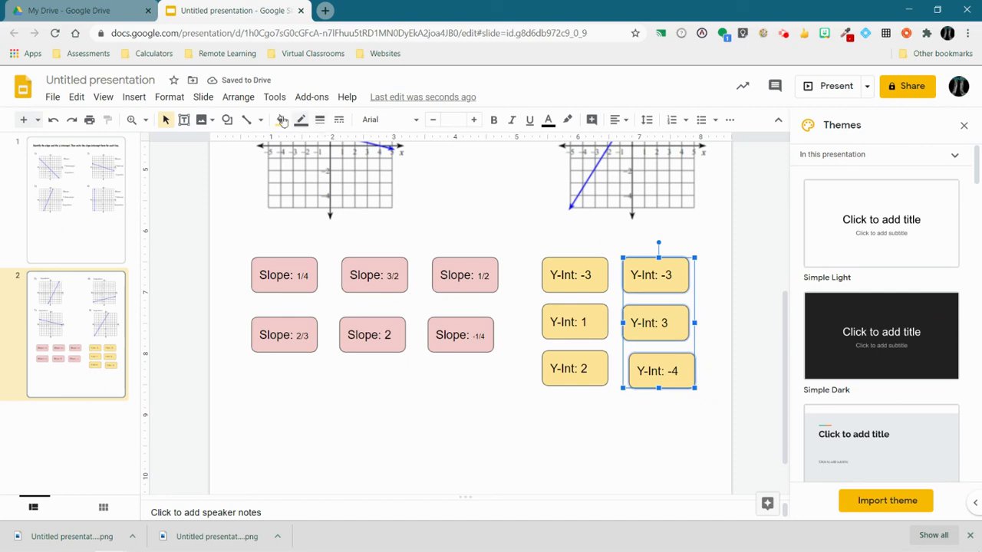
left_click(238, 98)
mouse_move(275, 174)
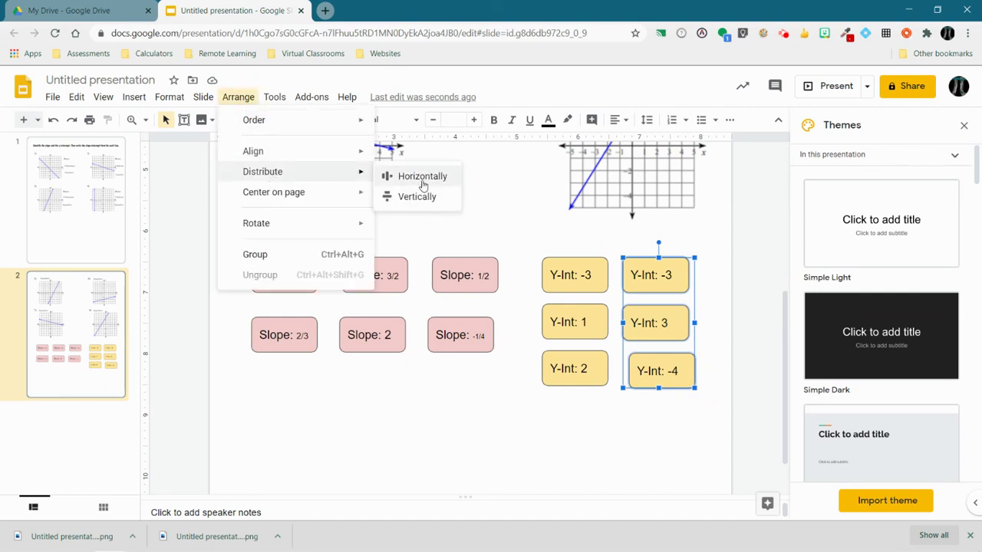
left_click(423, 178)
left_click(238, 97)
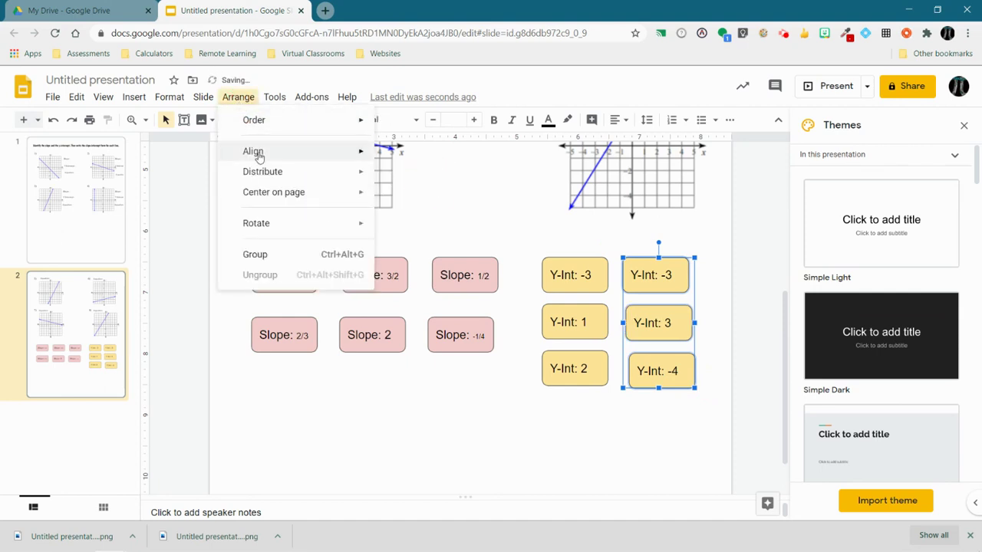
mouse_move(266, 171)
left_click(391, 195)
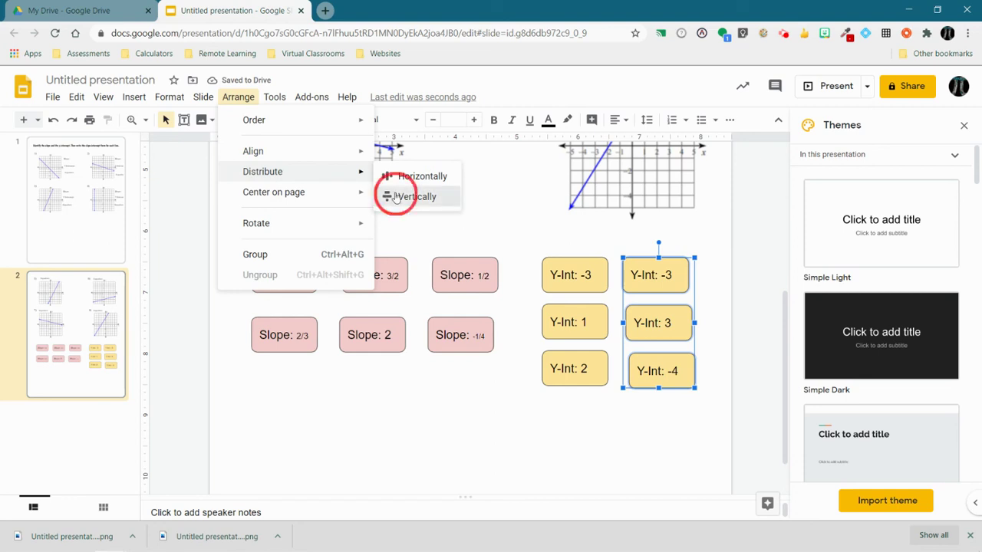
left_click(236, 97)
mouse_move(313, 150)
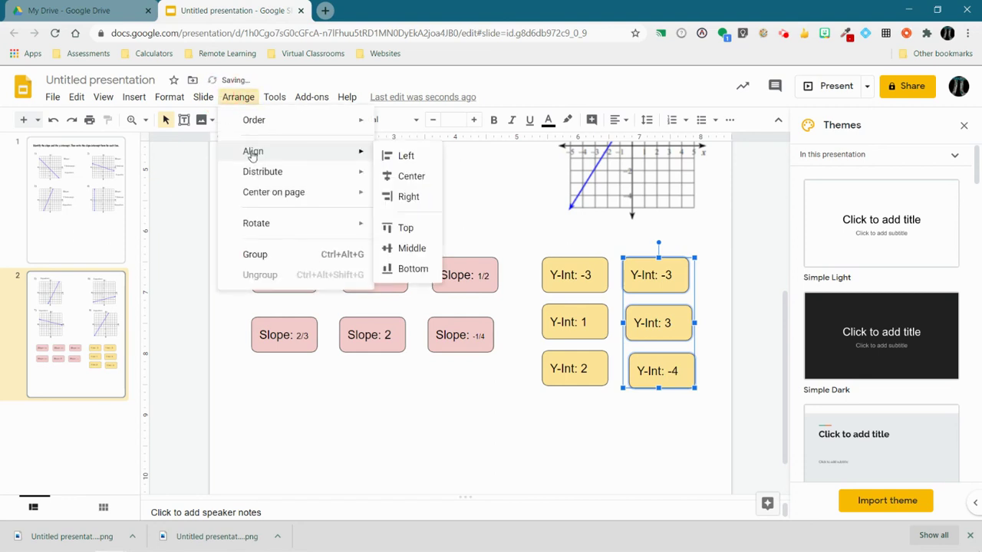
left_click(409, 177)
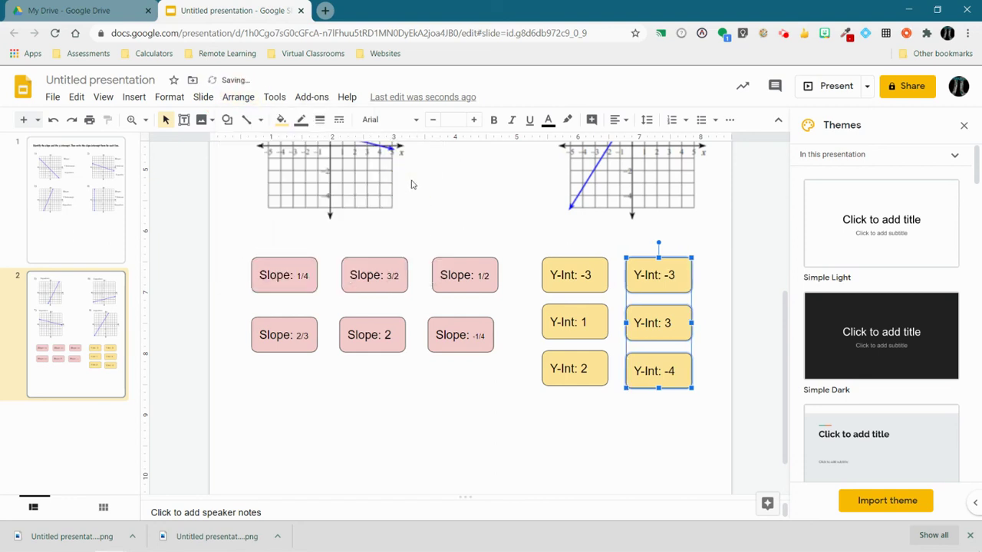
left_click(603, 462)
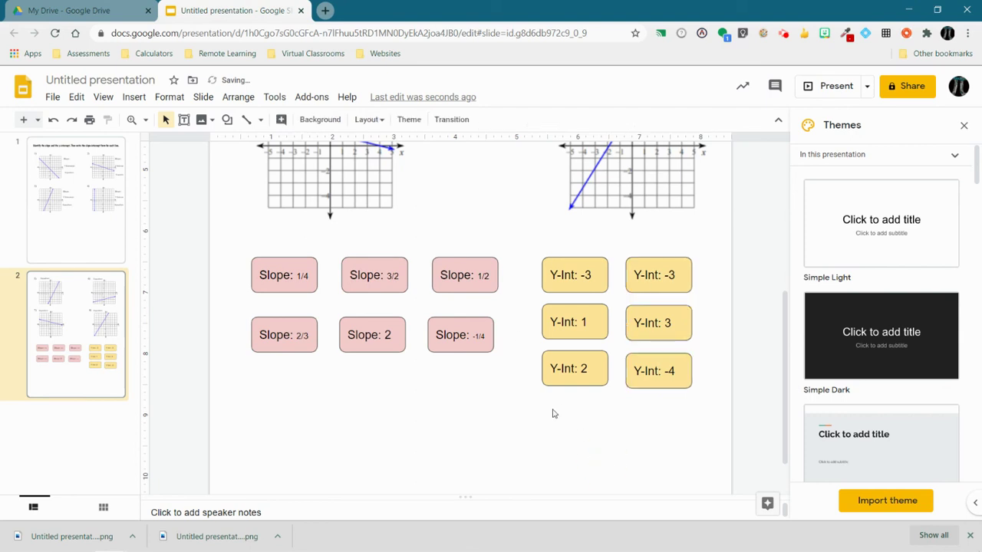
Step: Change the title from 'Untitled presentation' to 'Slope/Y-Intercept WS'
scroll(497, 419, "up", 5)
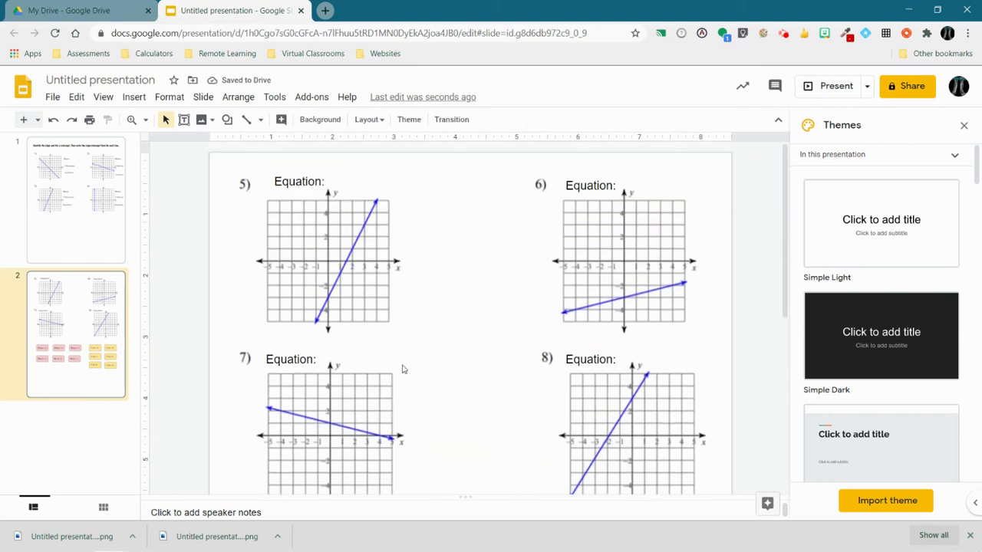
left_click(111, 237)
left_click(116, 319)
key("Up")
left_click(97, 307)
left_click(99, 82)
type("Slope/In")
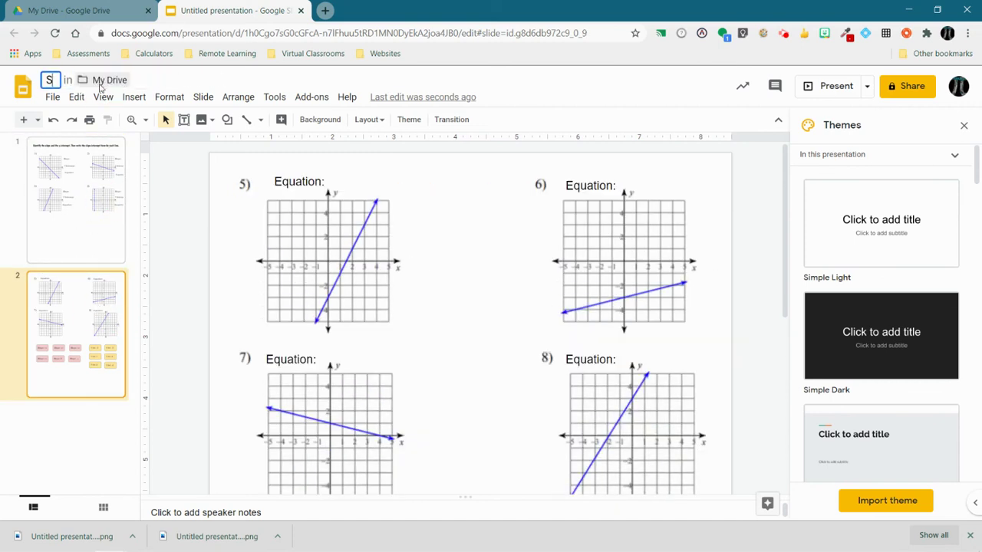
key("BackSpace")
key("BackSpace")
type("Y-")
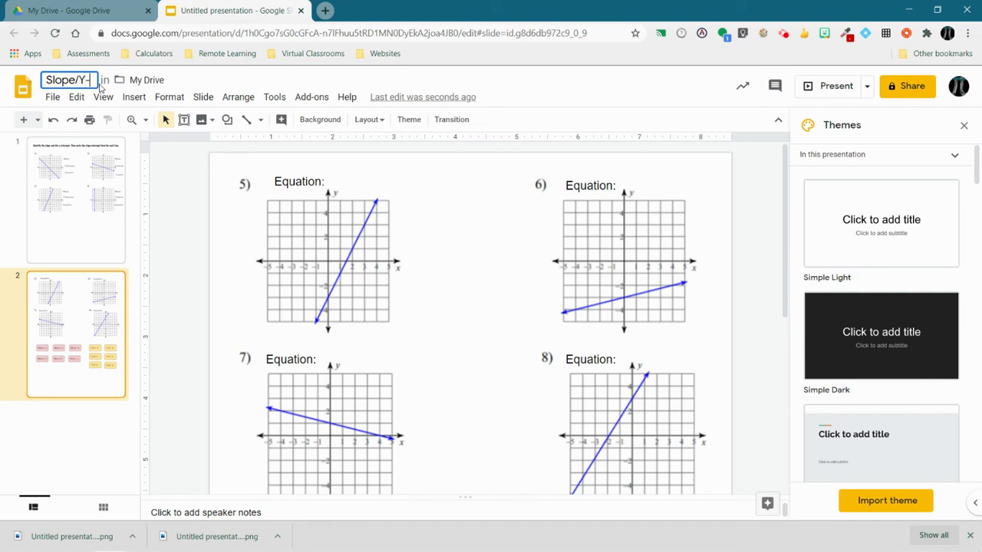
type("Intercept WS")
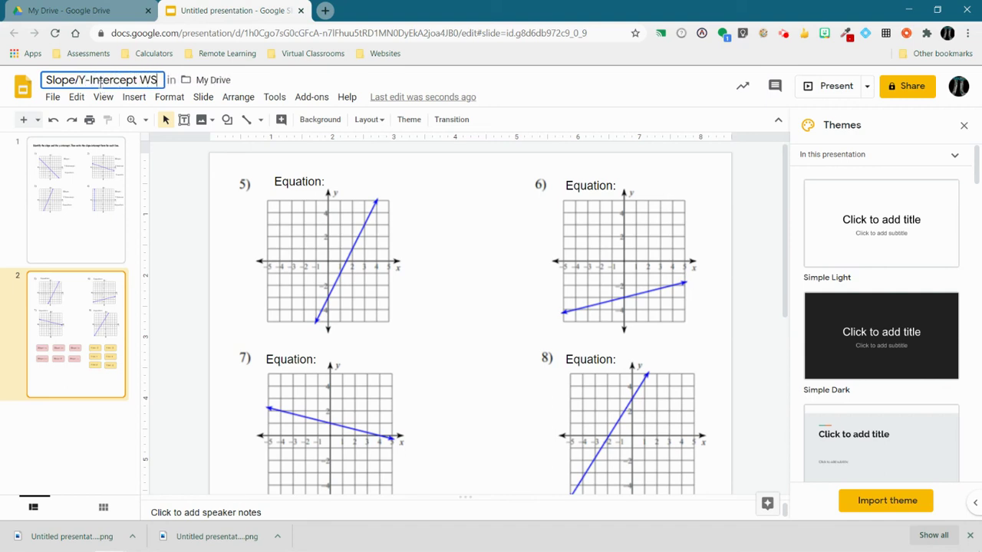
left_click(186, 214)
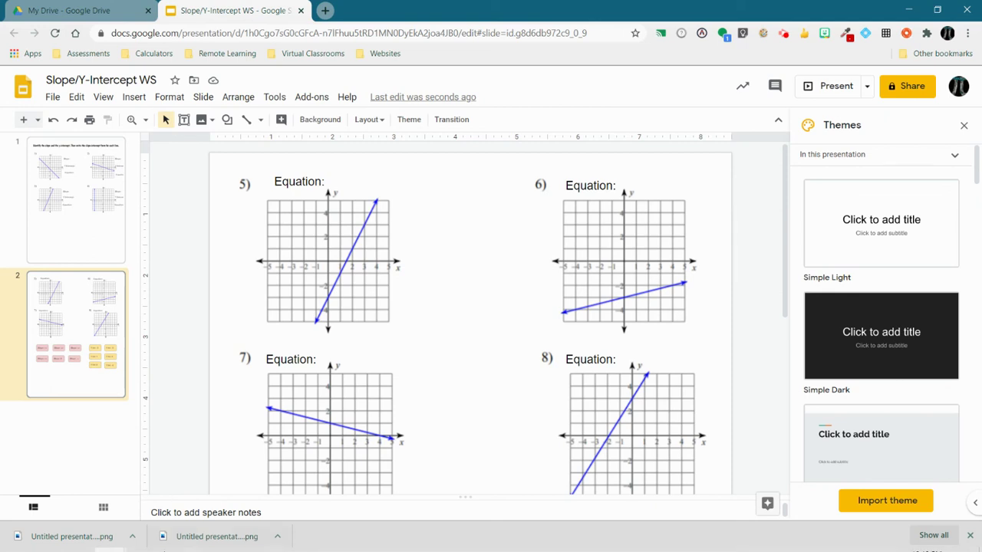
mouse_move(155, 535)
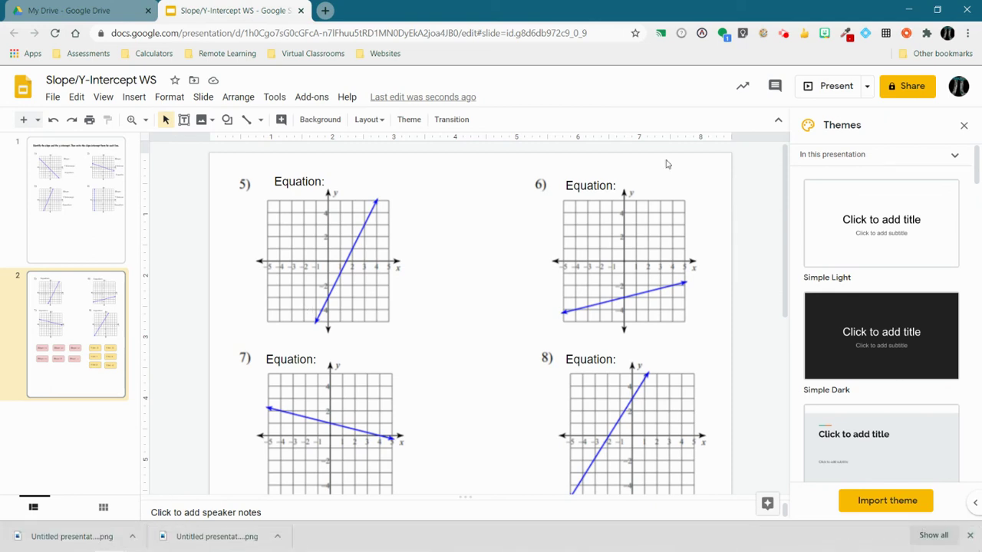